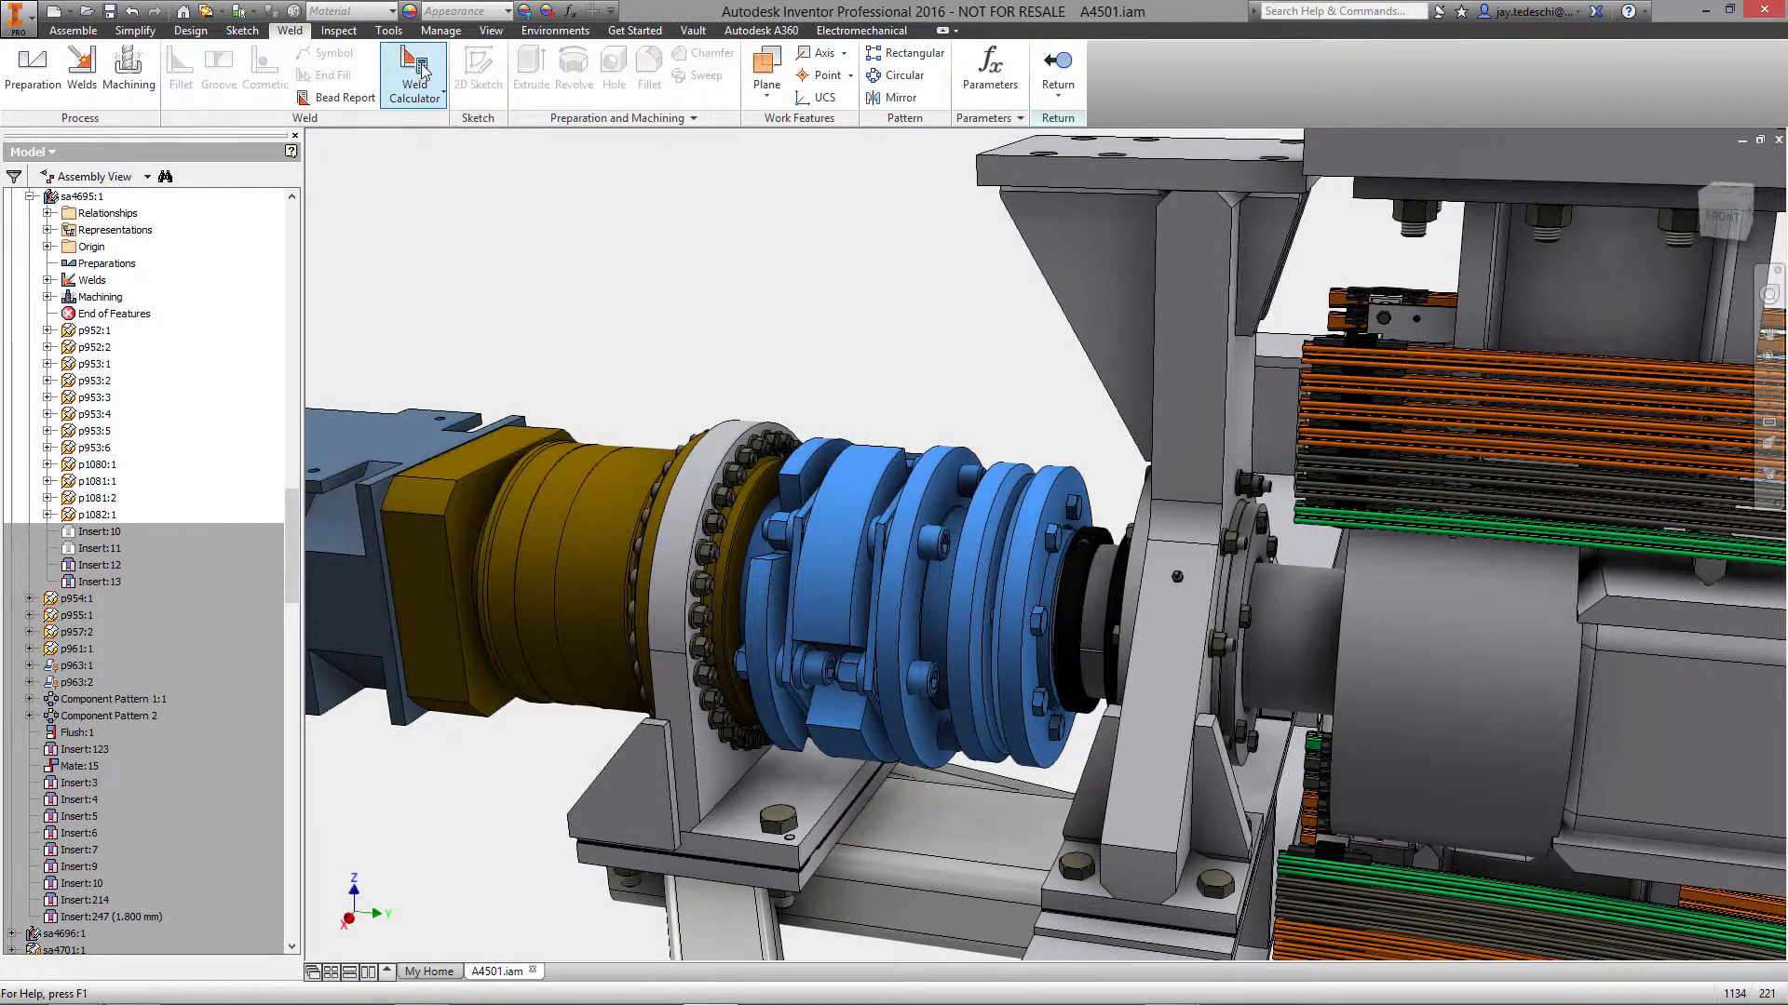
Open the Fillet Weld (Connection Plane Load) Calculator, keep the single horizontal weld form and choose the perpendicular bending force load.
left_click(417, 89)
left_click(510, 136)
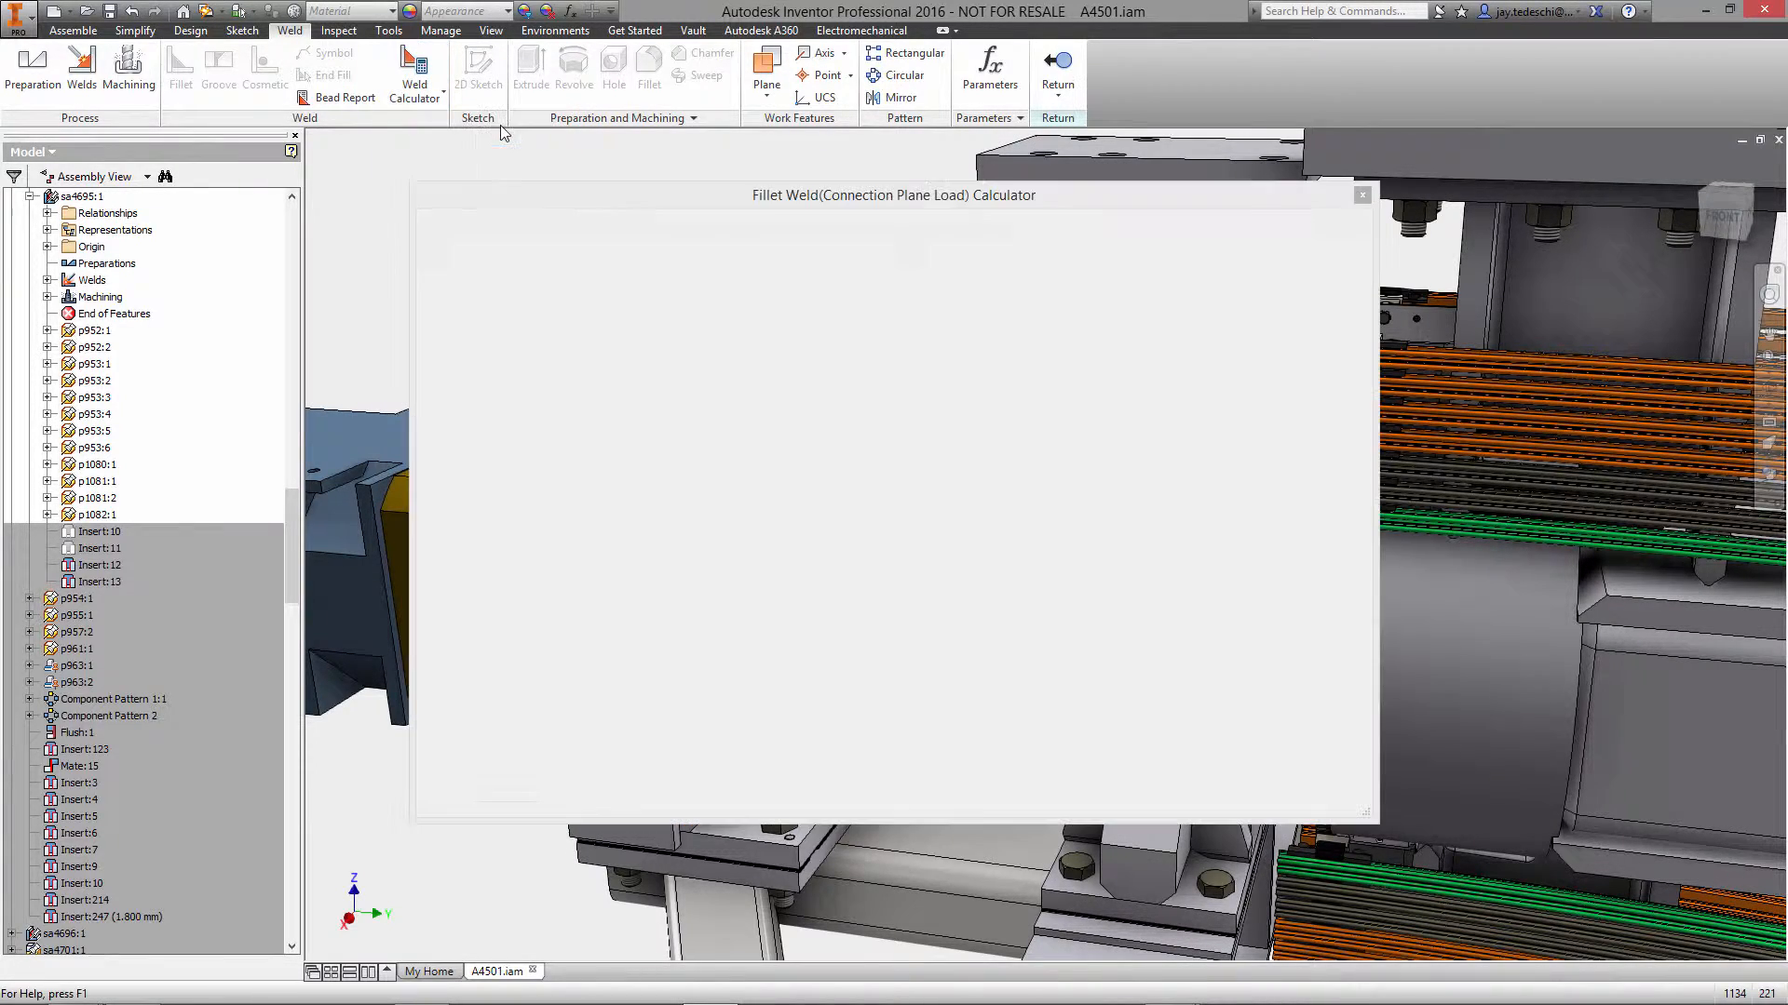
left_click_drag(696, 199, 315, 41)
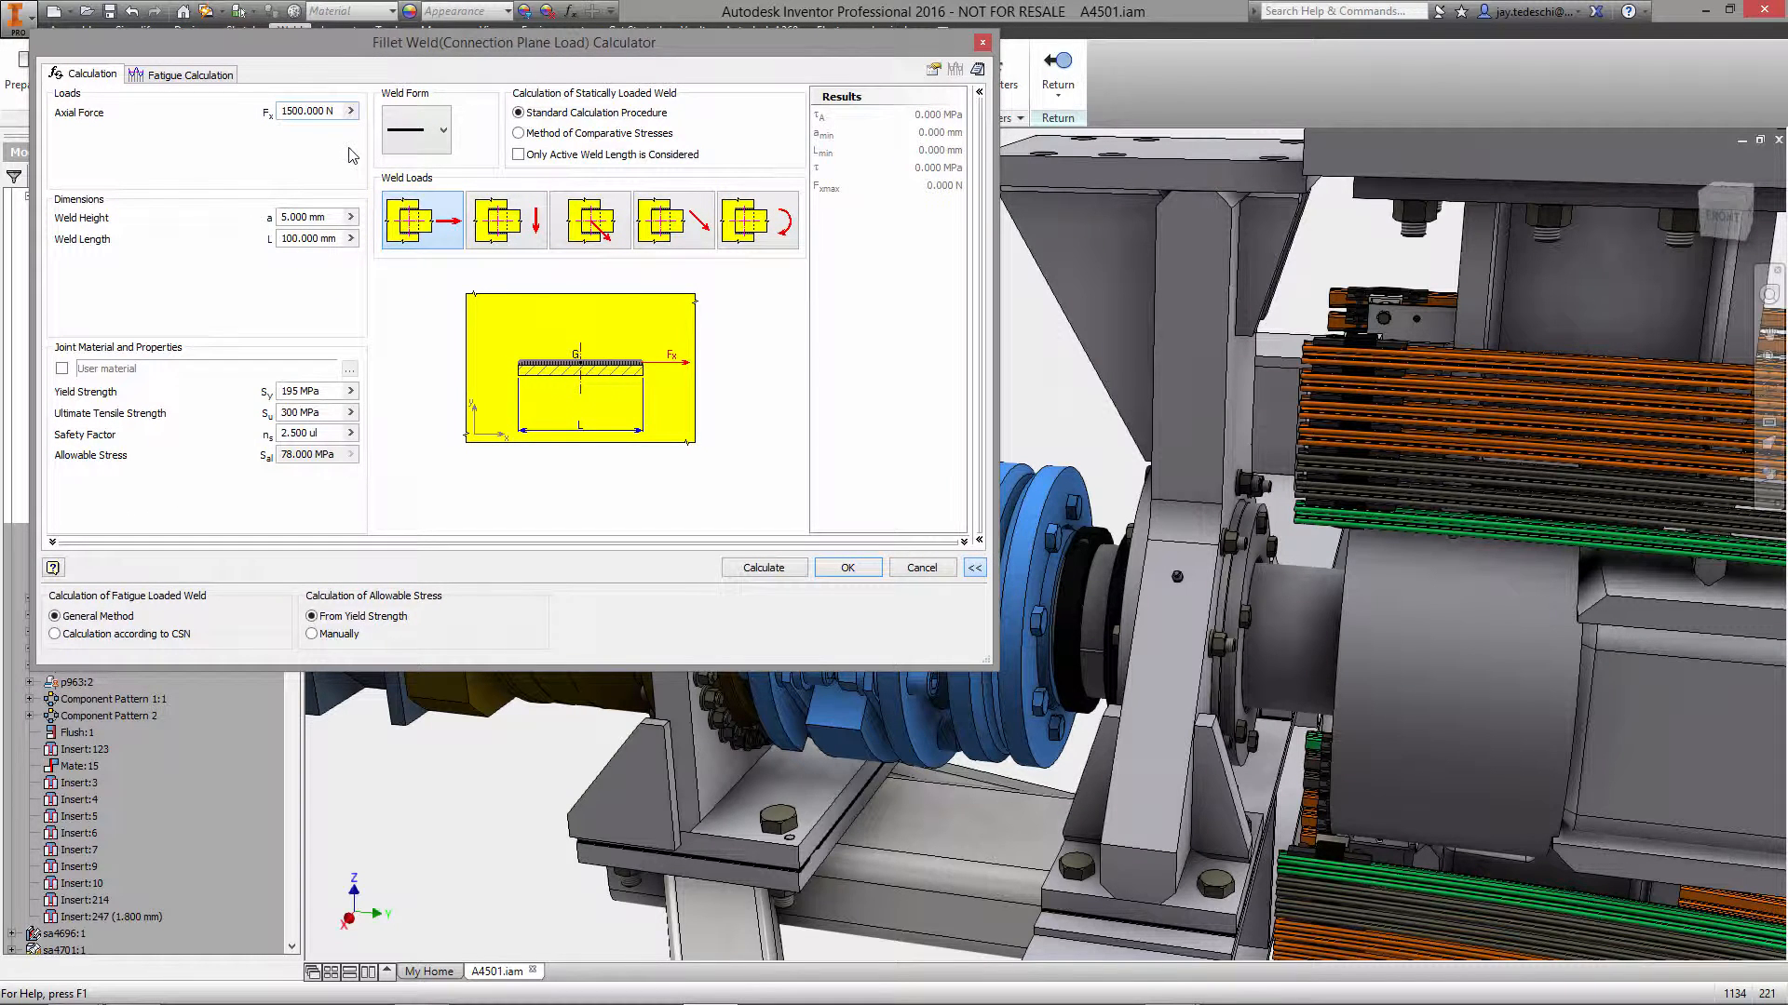
left_click(438, 136)
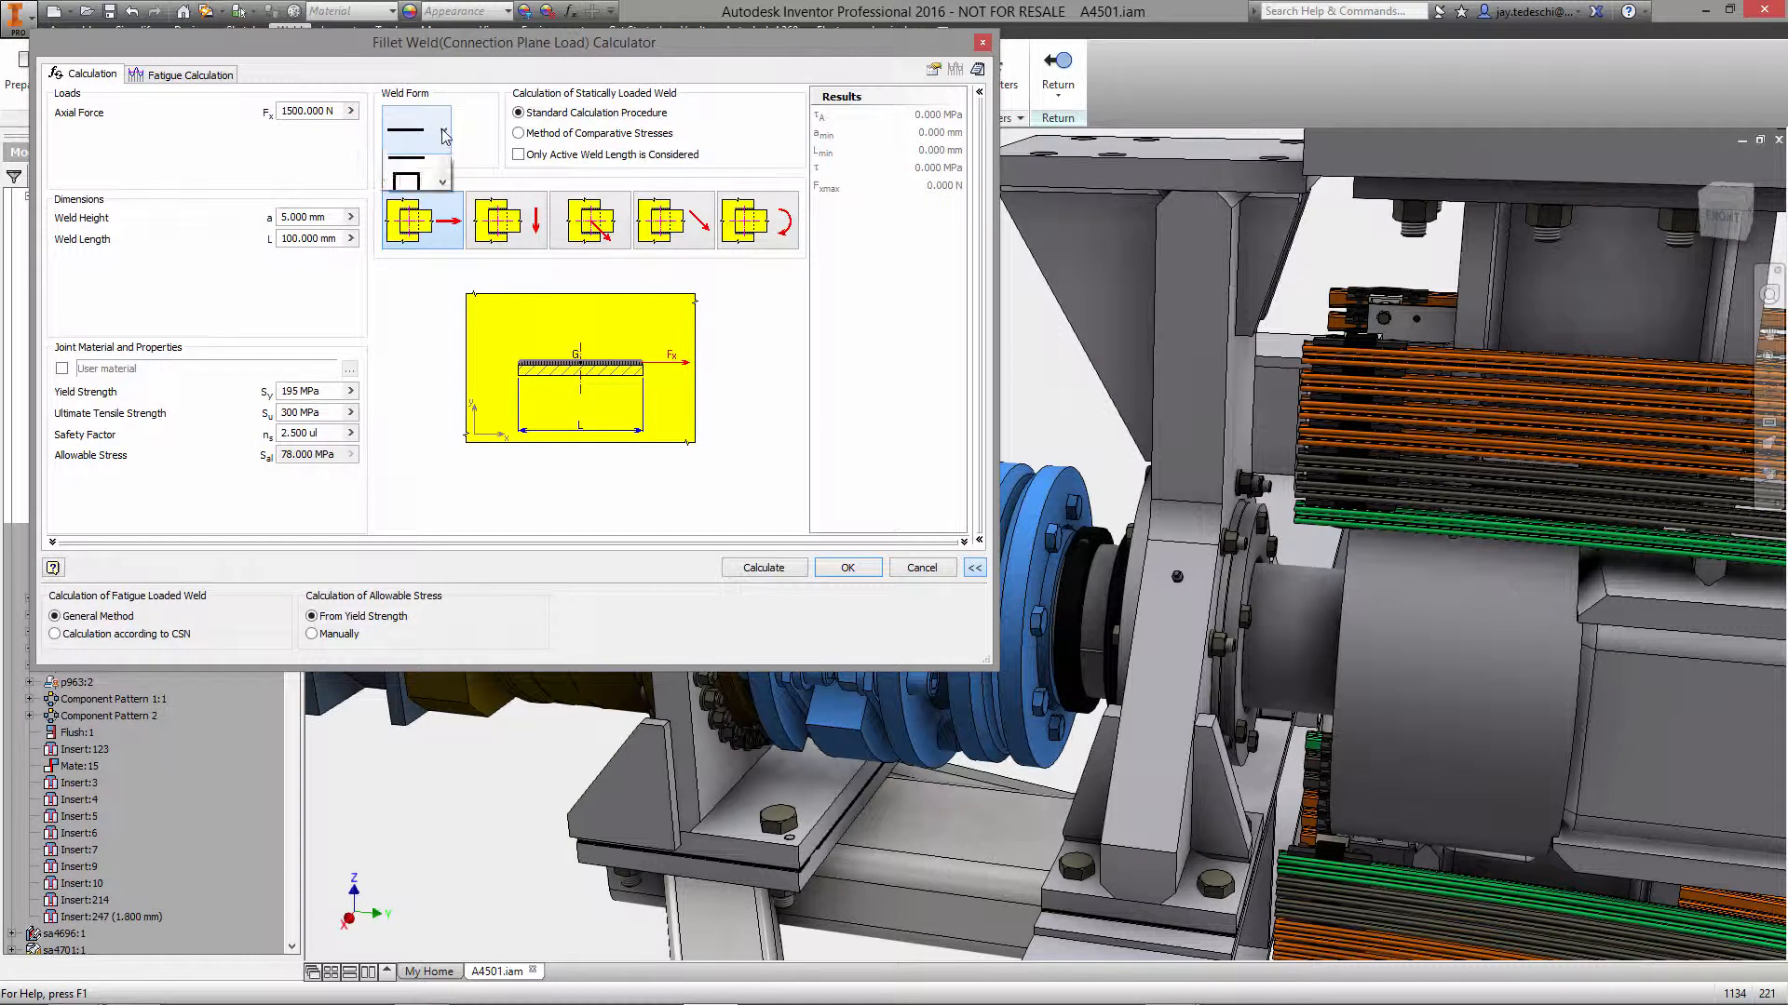
mouse_move(445, 193)
left_mouse_down()
mouse_move(446, 218)
mouse_move(445, 194)
left_mouse_up()
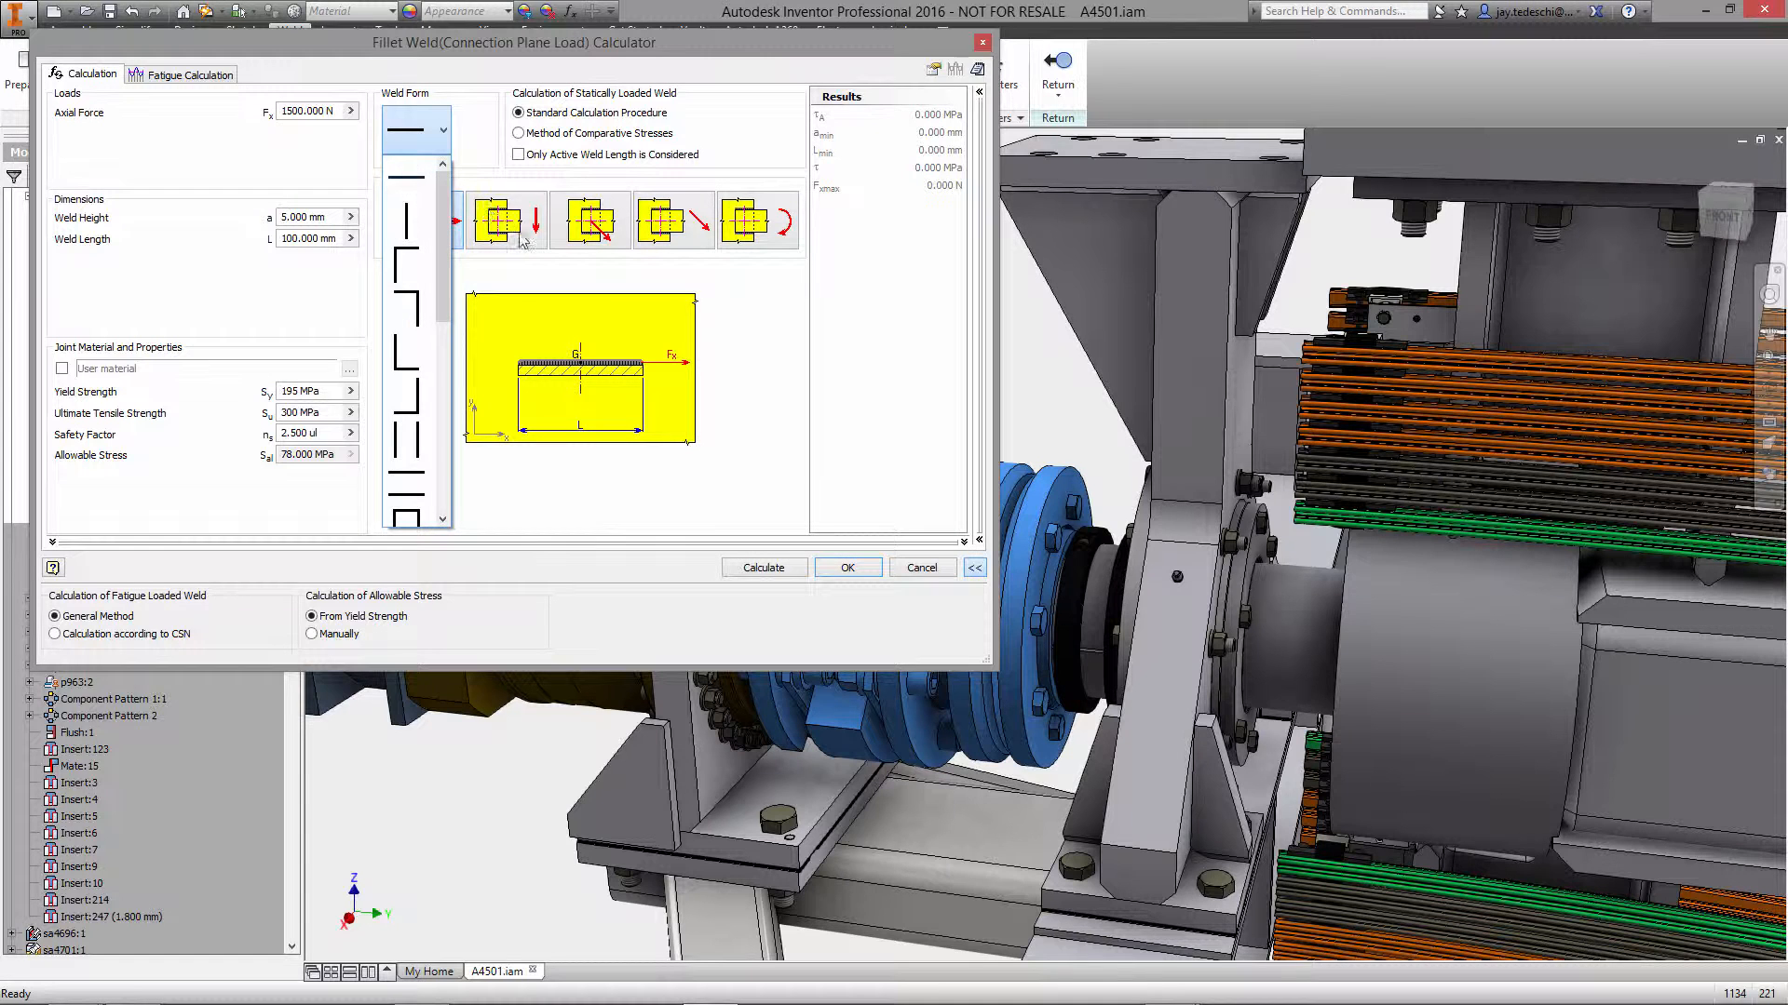
left_click(447, 146)
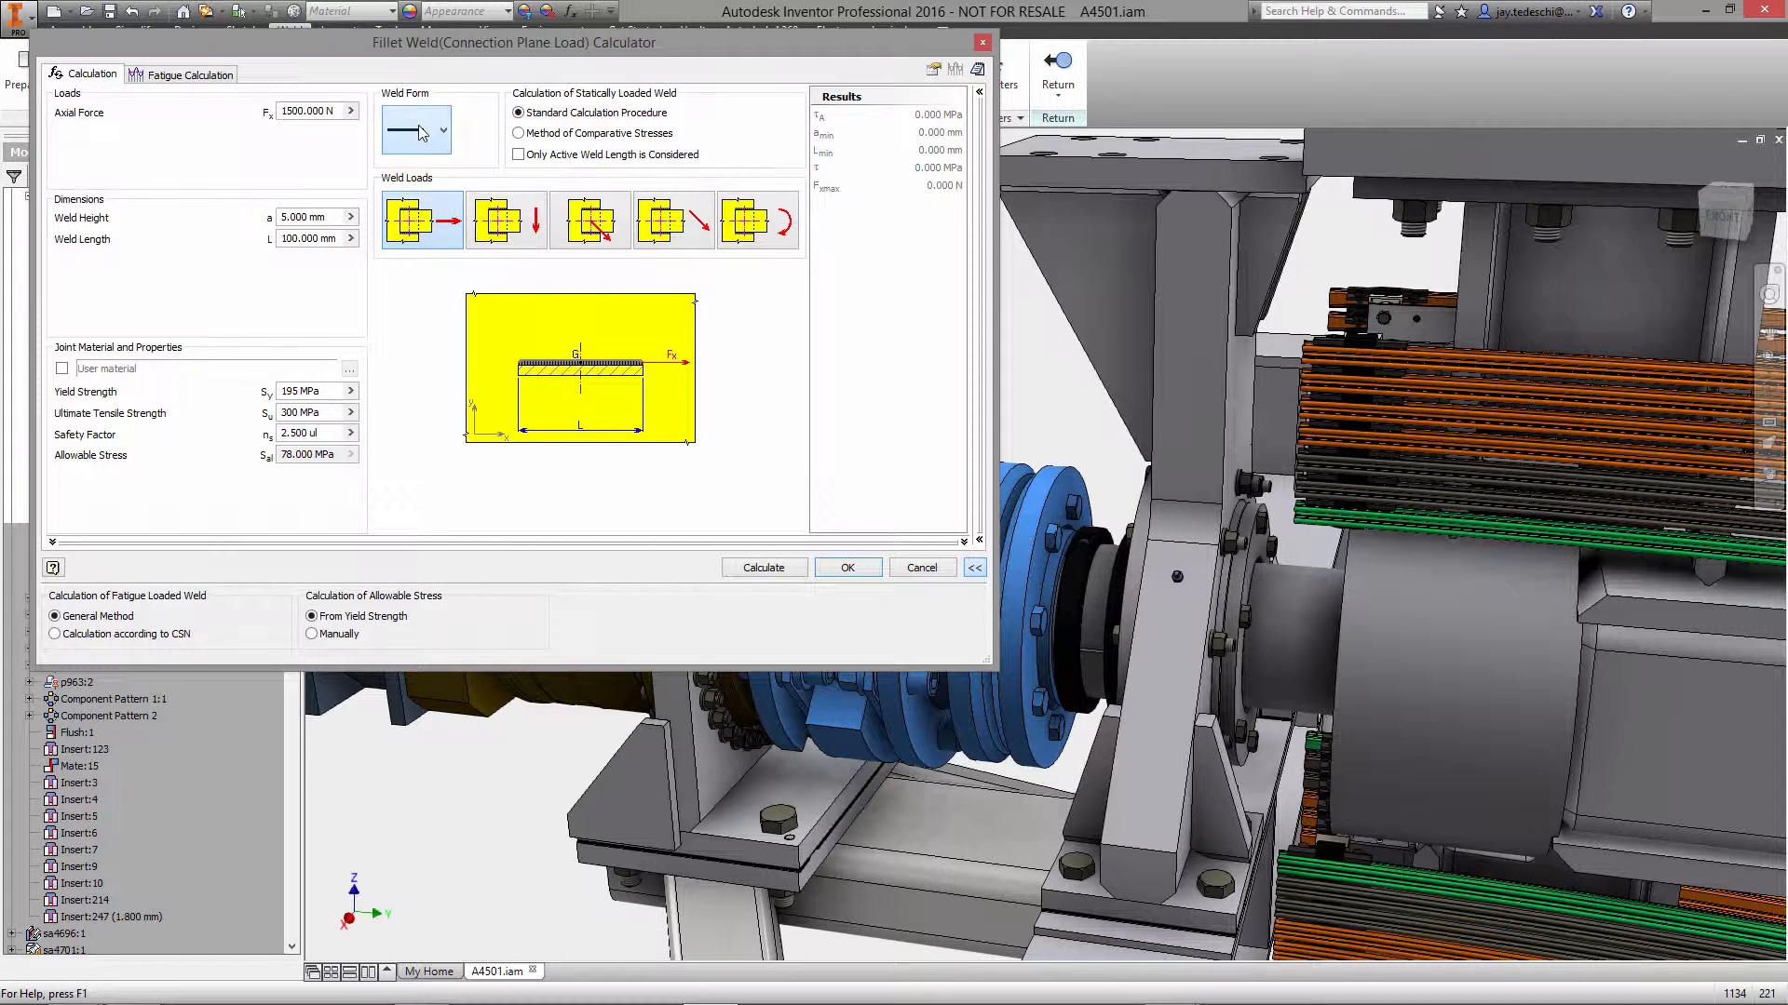
left_click(518, 224)
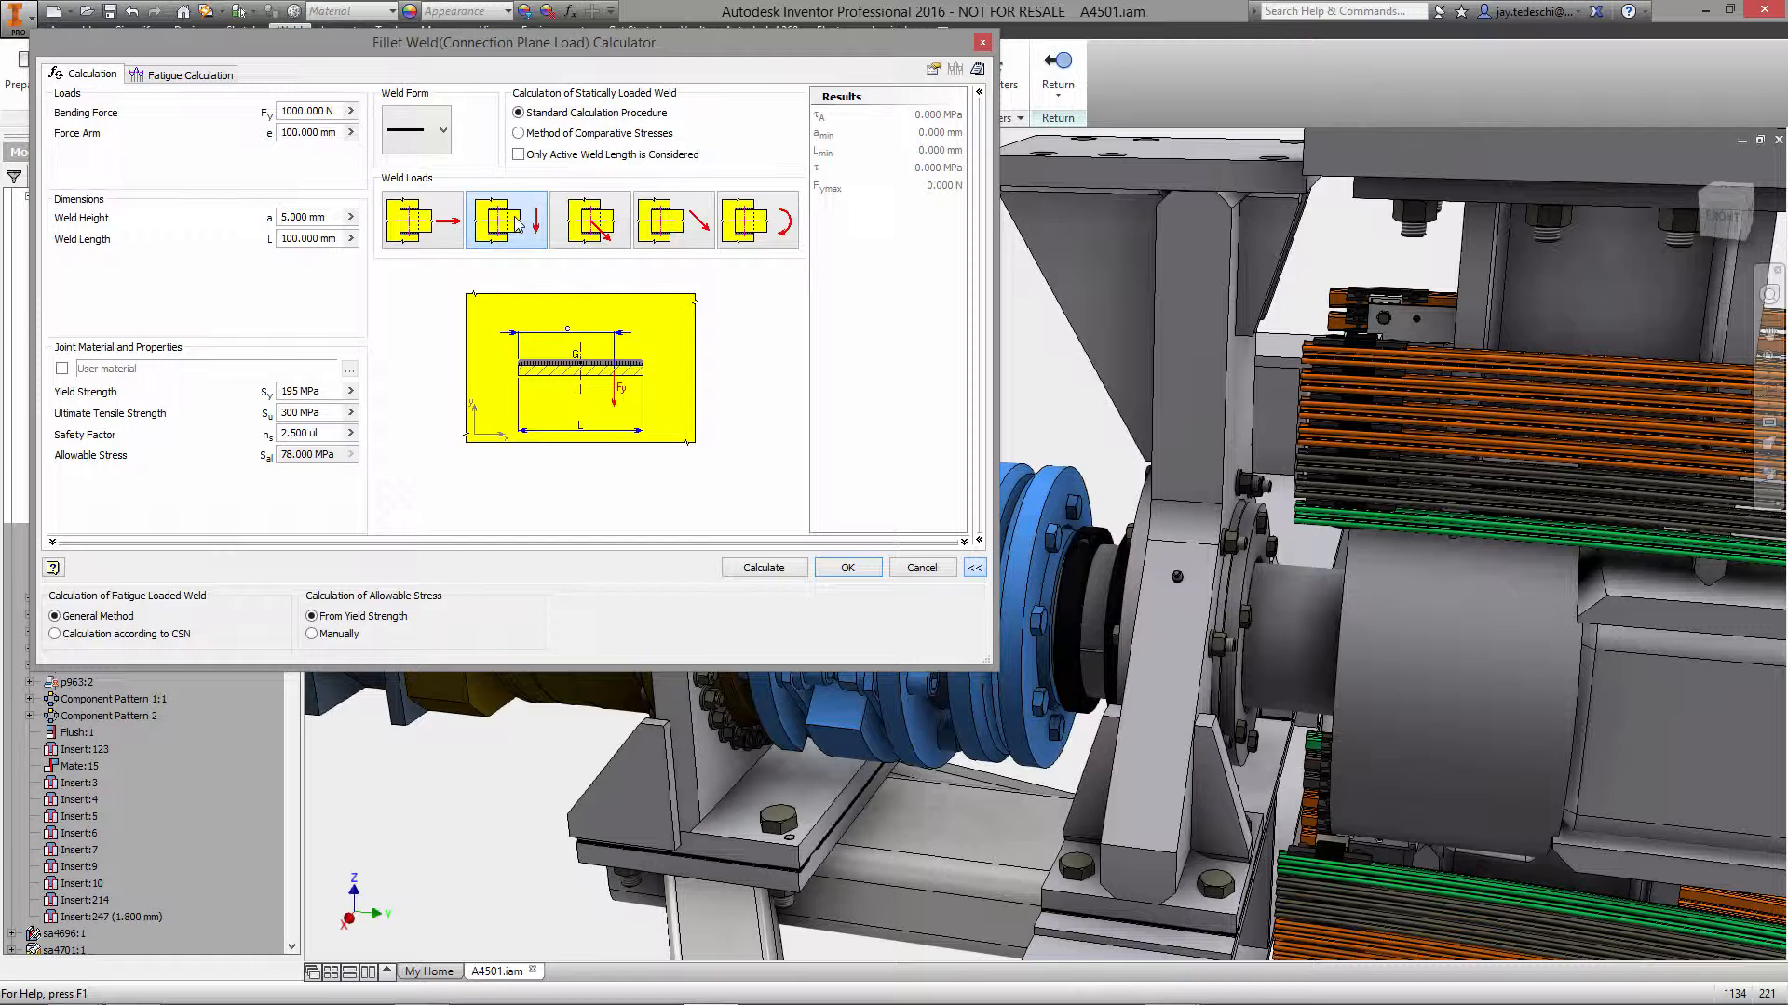
Set the bending force to 64000 N and measure the force arm from the support's top plate face to its base plate's hidden face.
left_click(281, 111)
type("64000")
left_click(351, 132)
left_click(412, 137)
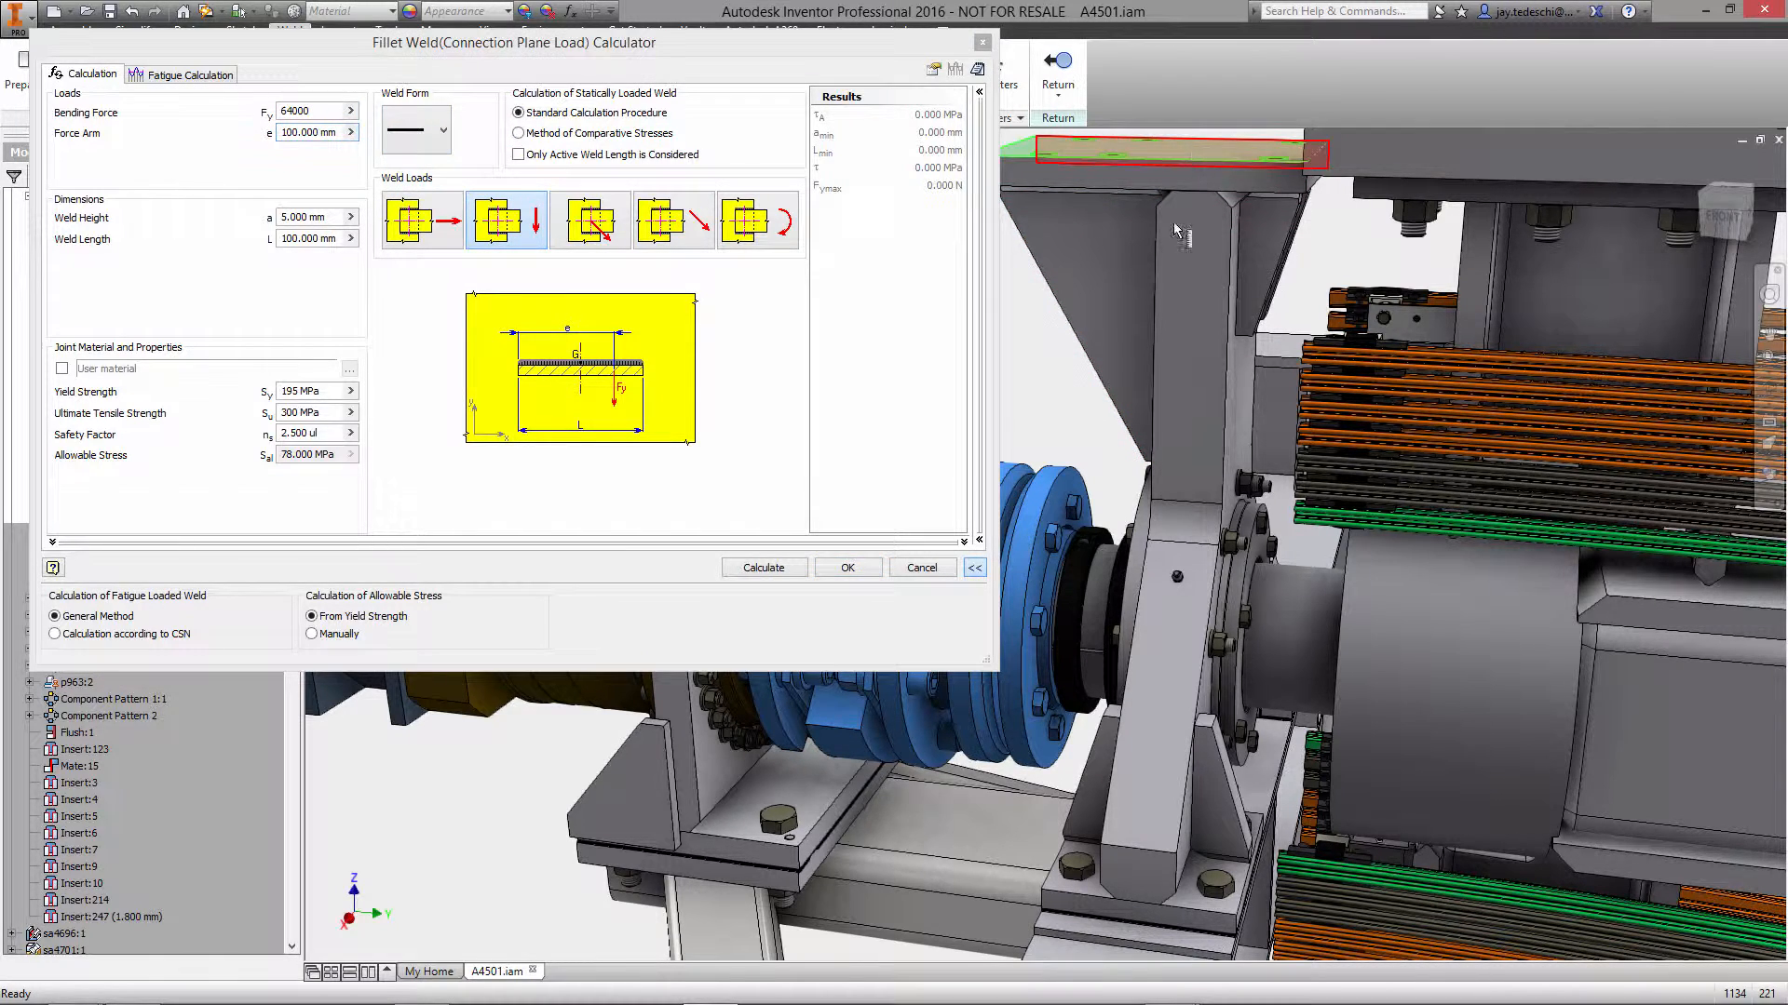
left_click(1185, 154)
right_click(1088, 909)
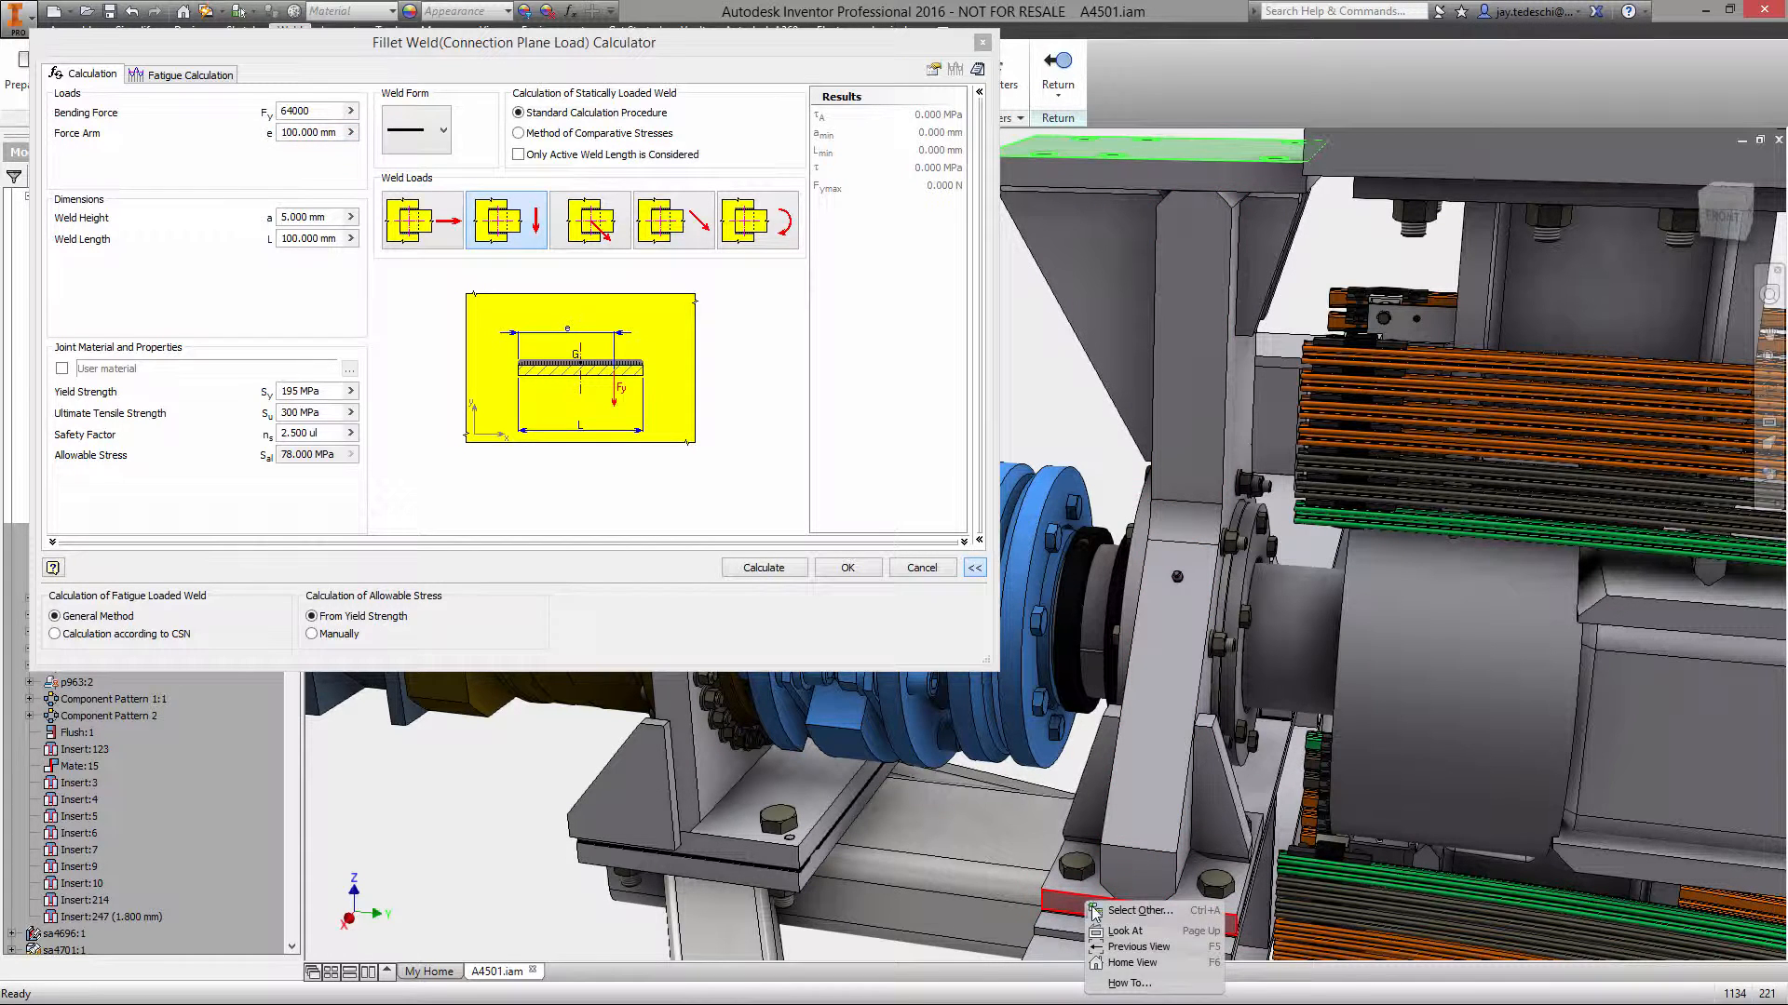
left_click(1120, 914)
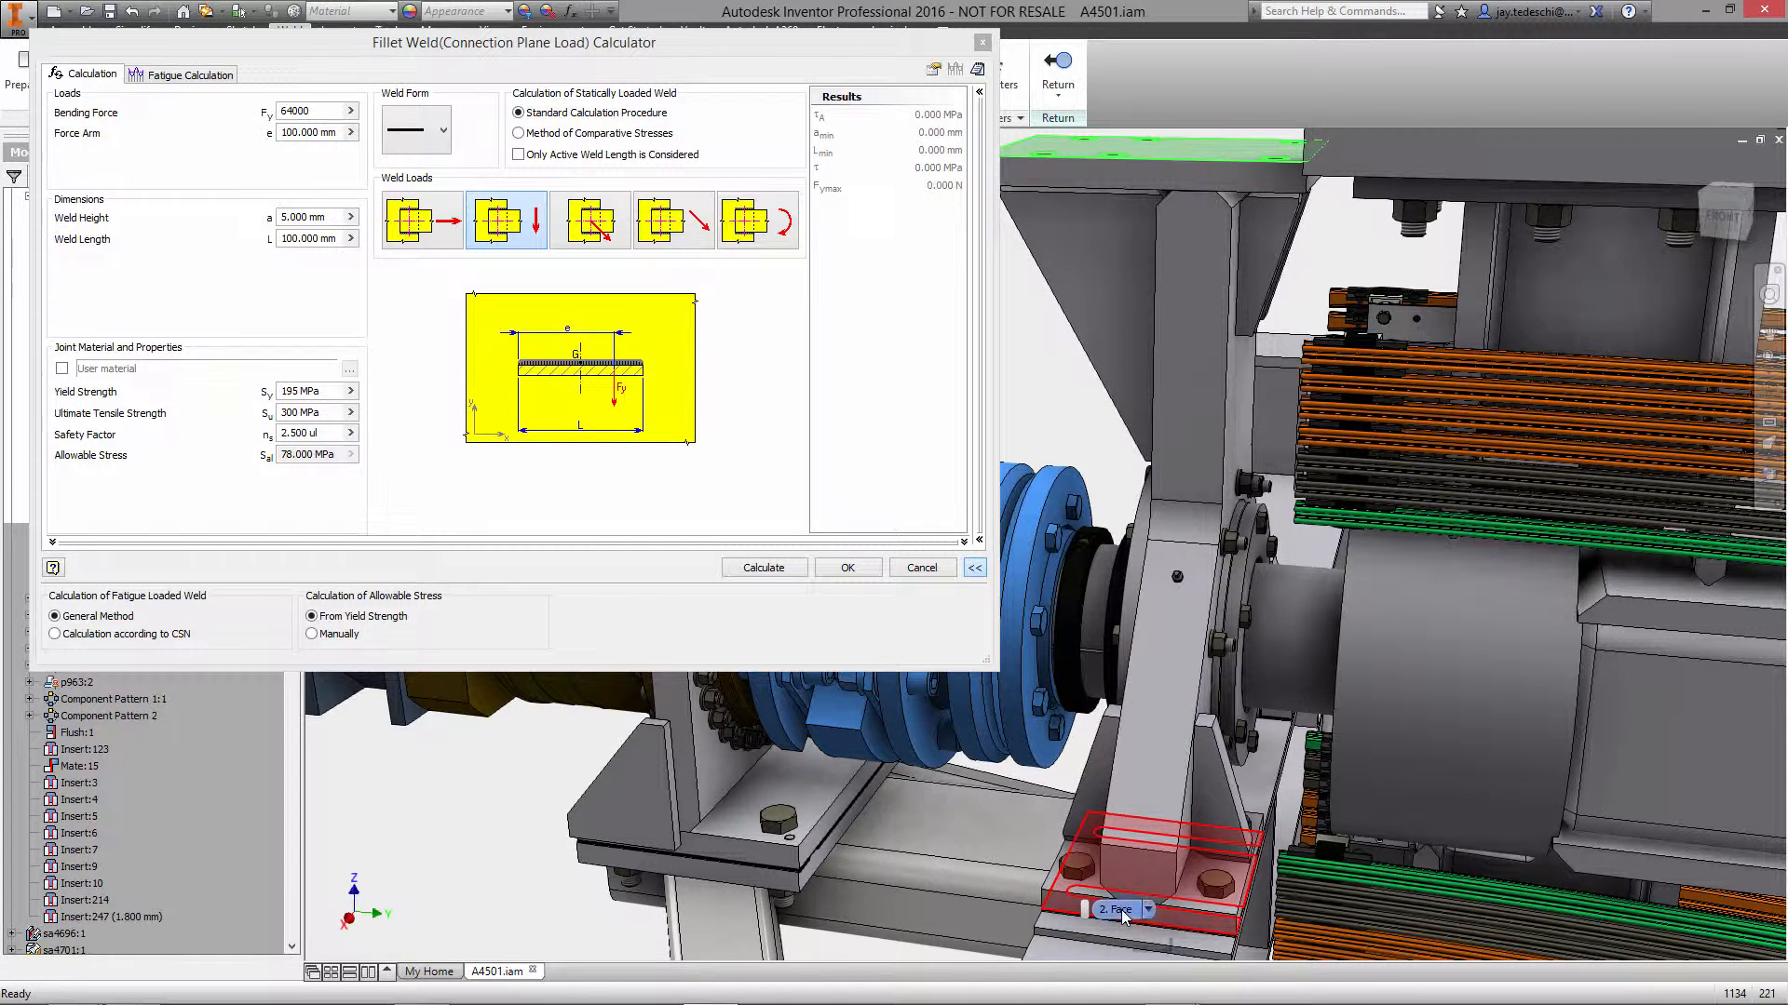
left_click(1121, 908)
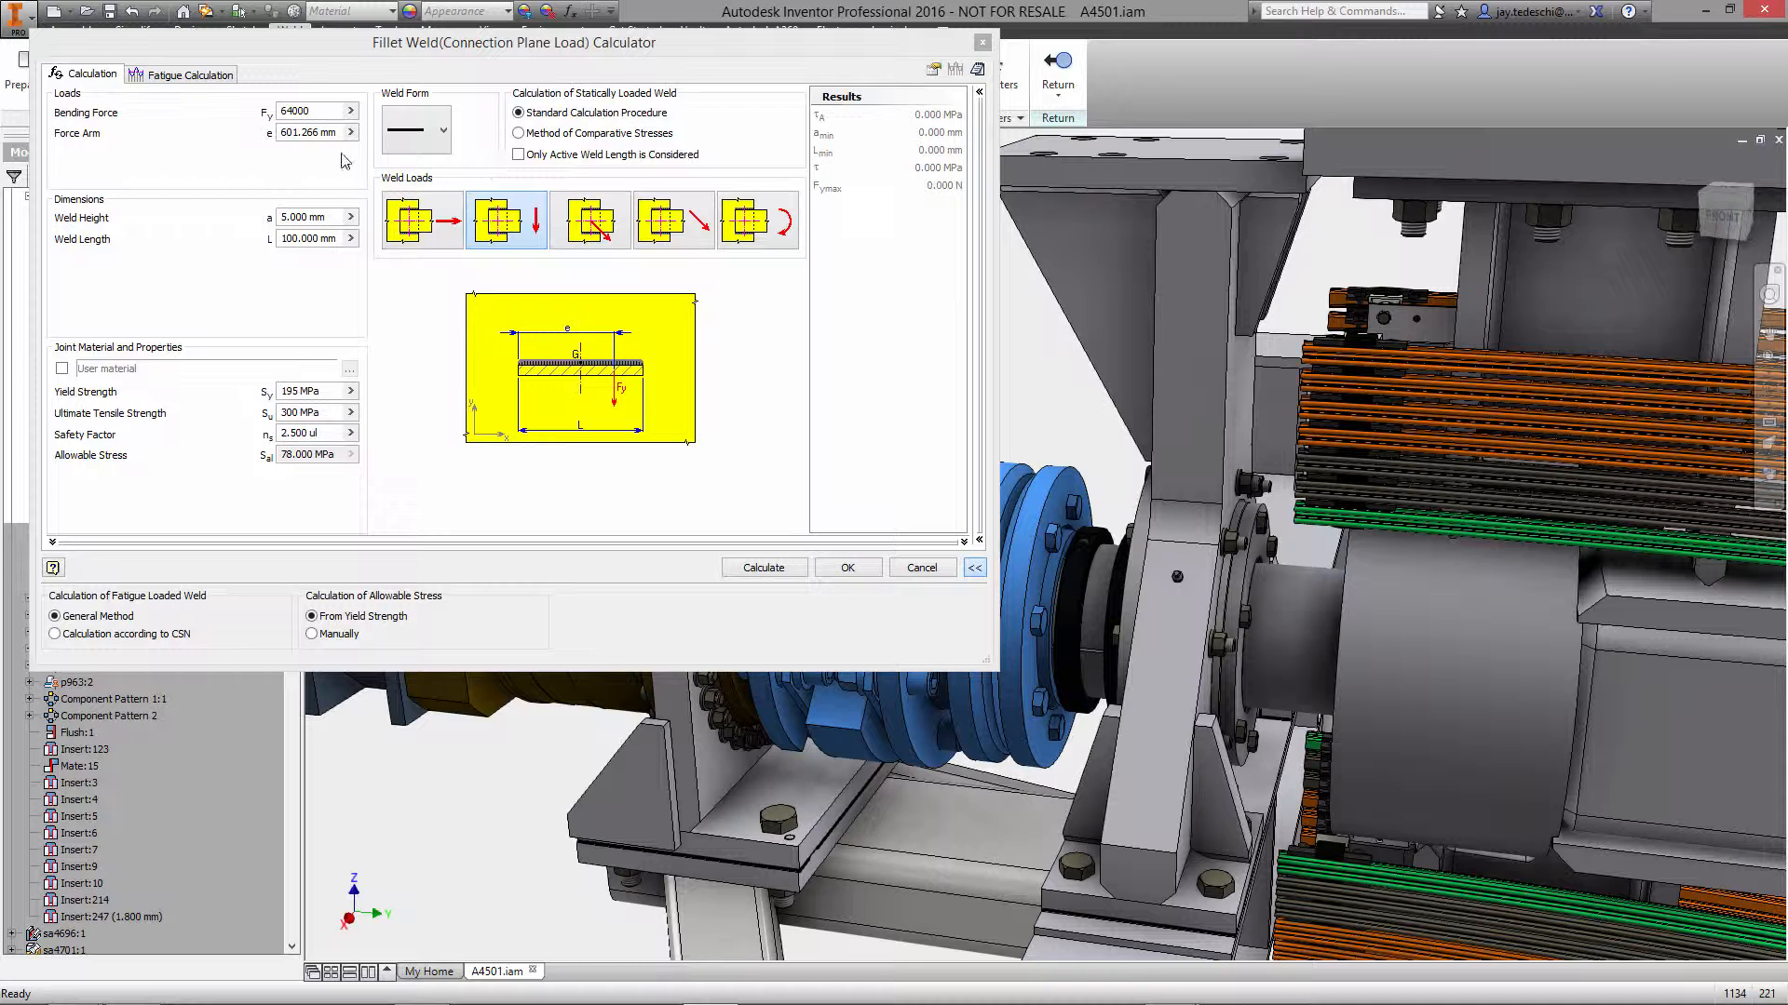
Measure a gusset's base edge for the weld length, and set the weld length to 360 mm.
left_click(351, 239)
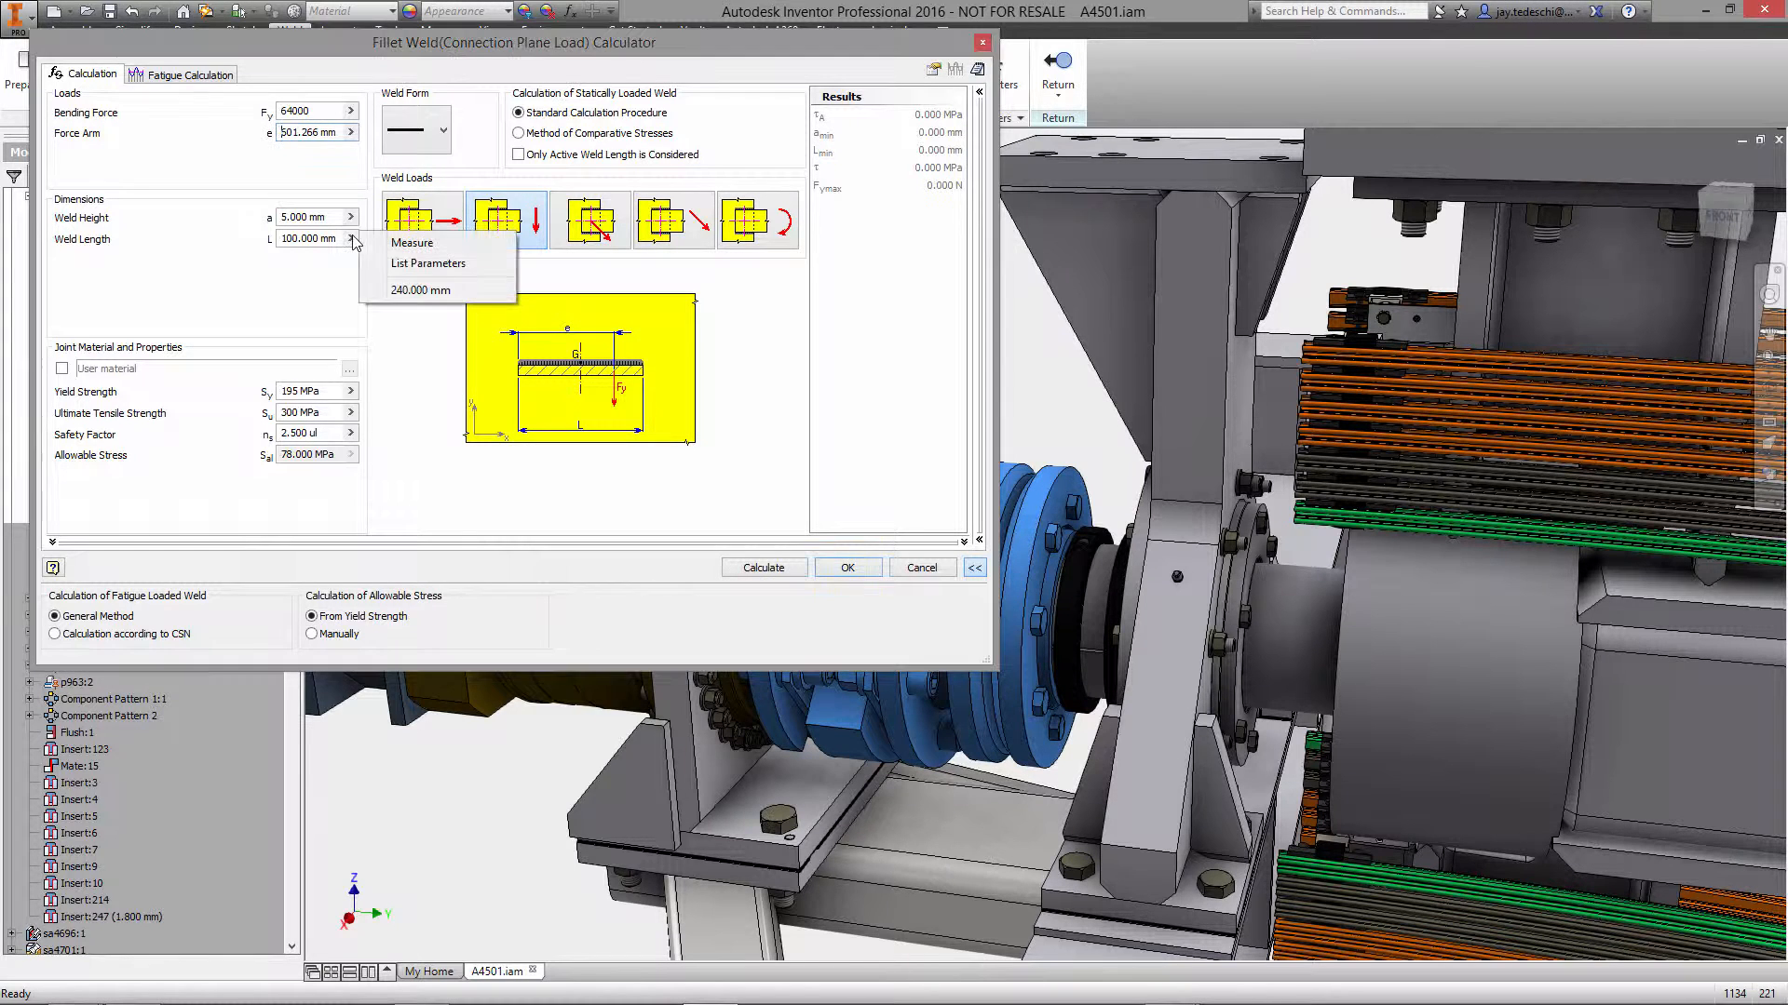
left_click(419, 250)
left_click(1086, 837)
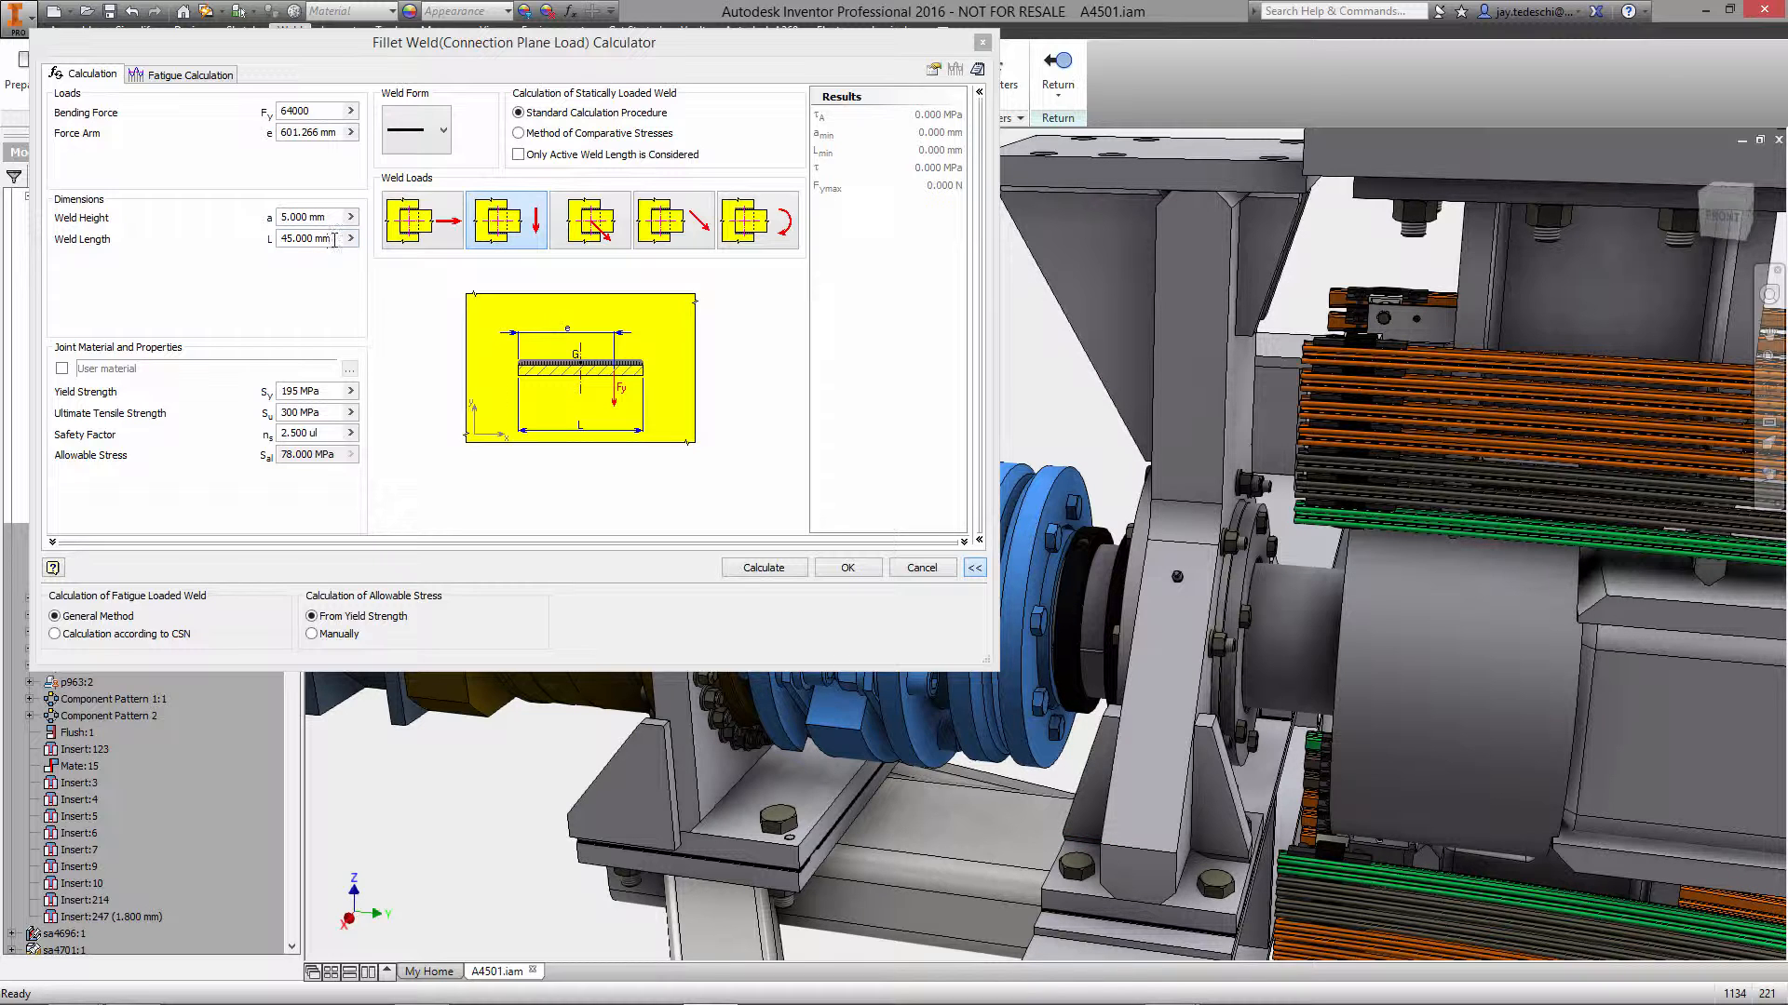
left_click_drag(336, 240, 262, 237)
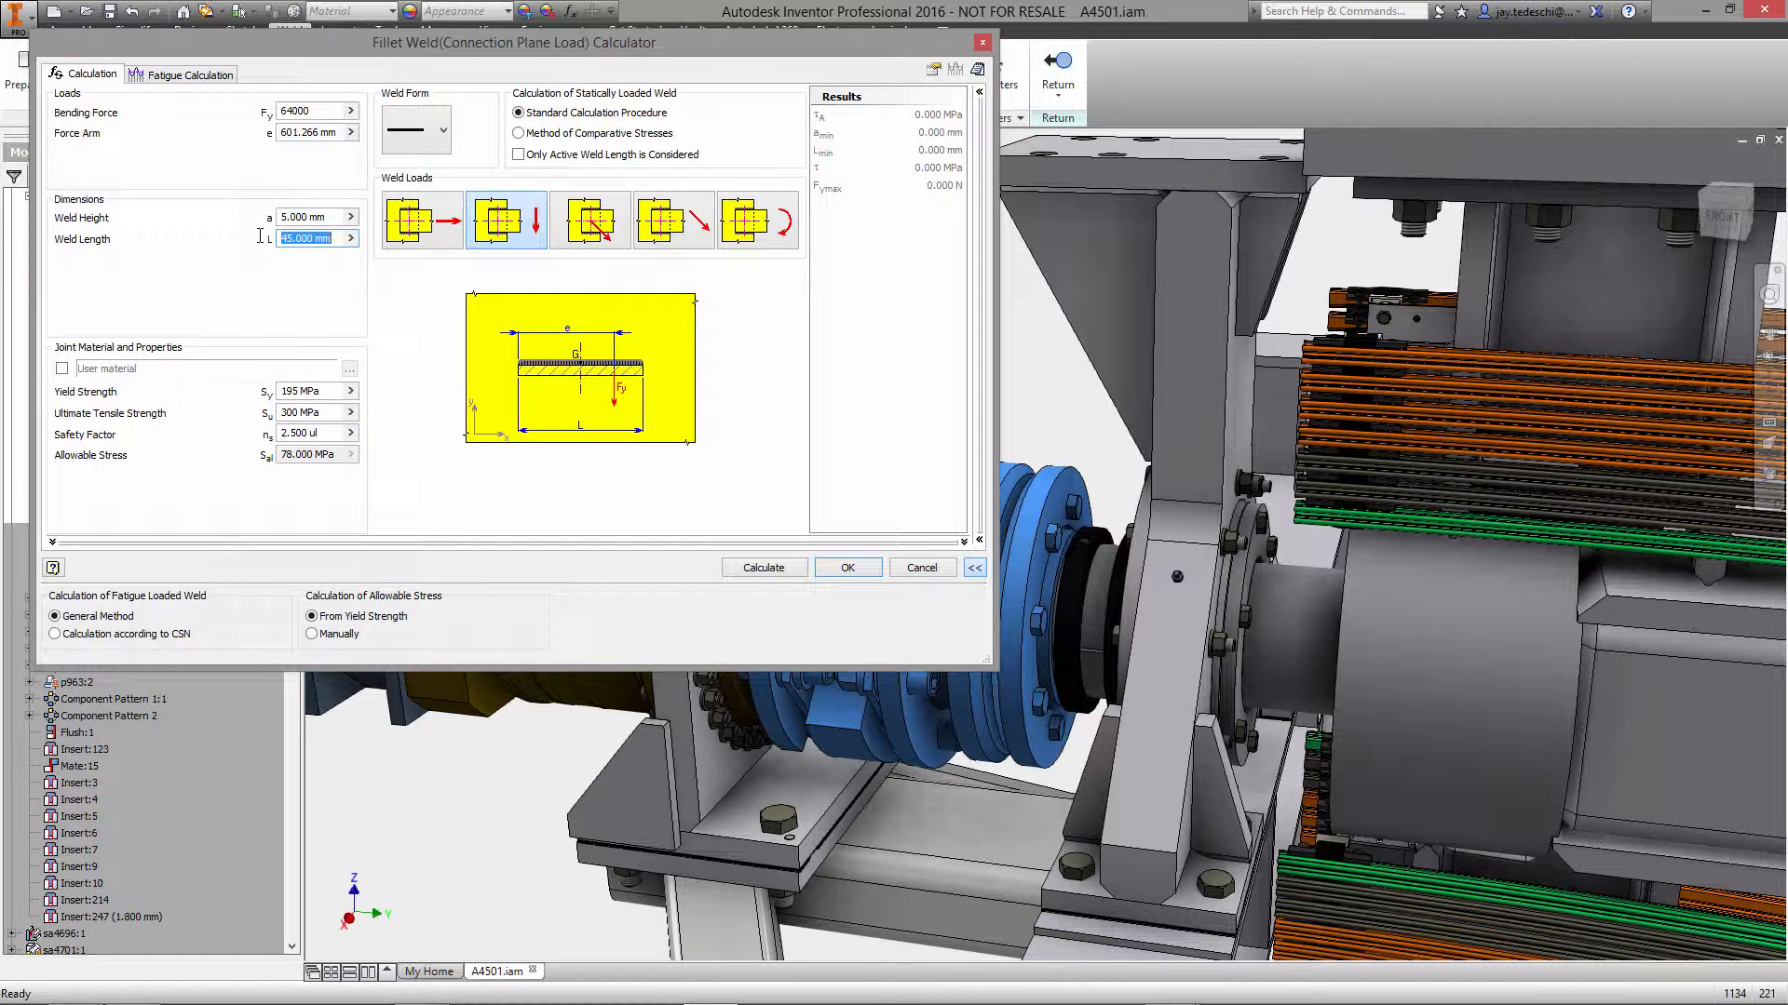
type("360")
Assign Structural Steel A36 as the joint material, calculate the weld, and check the shear stress and minimum weld height.
left_click(61, 368)
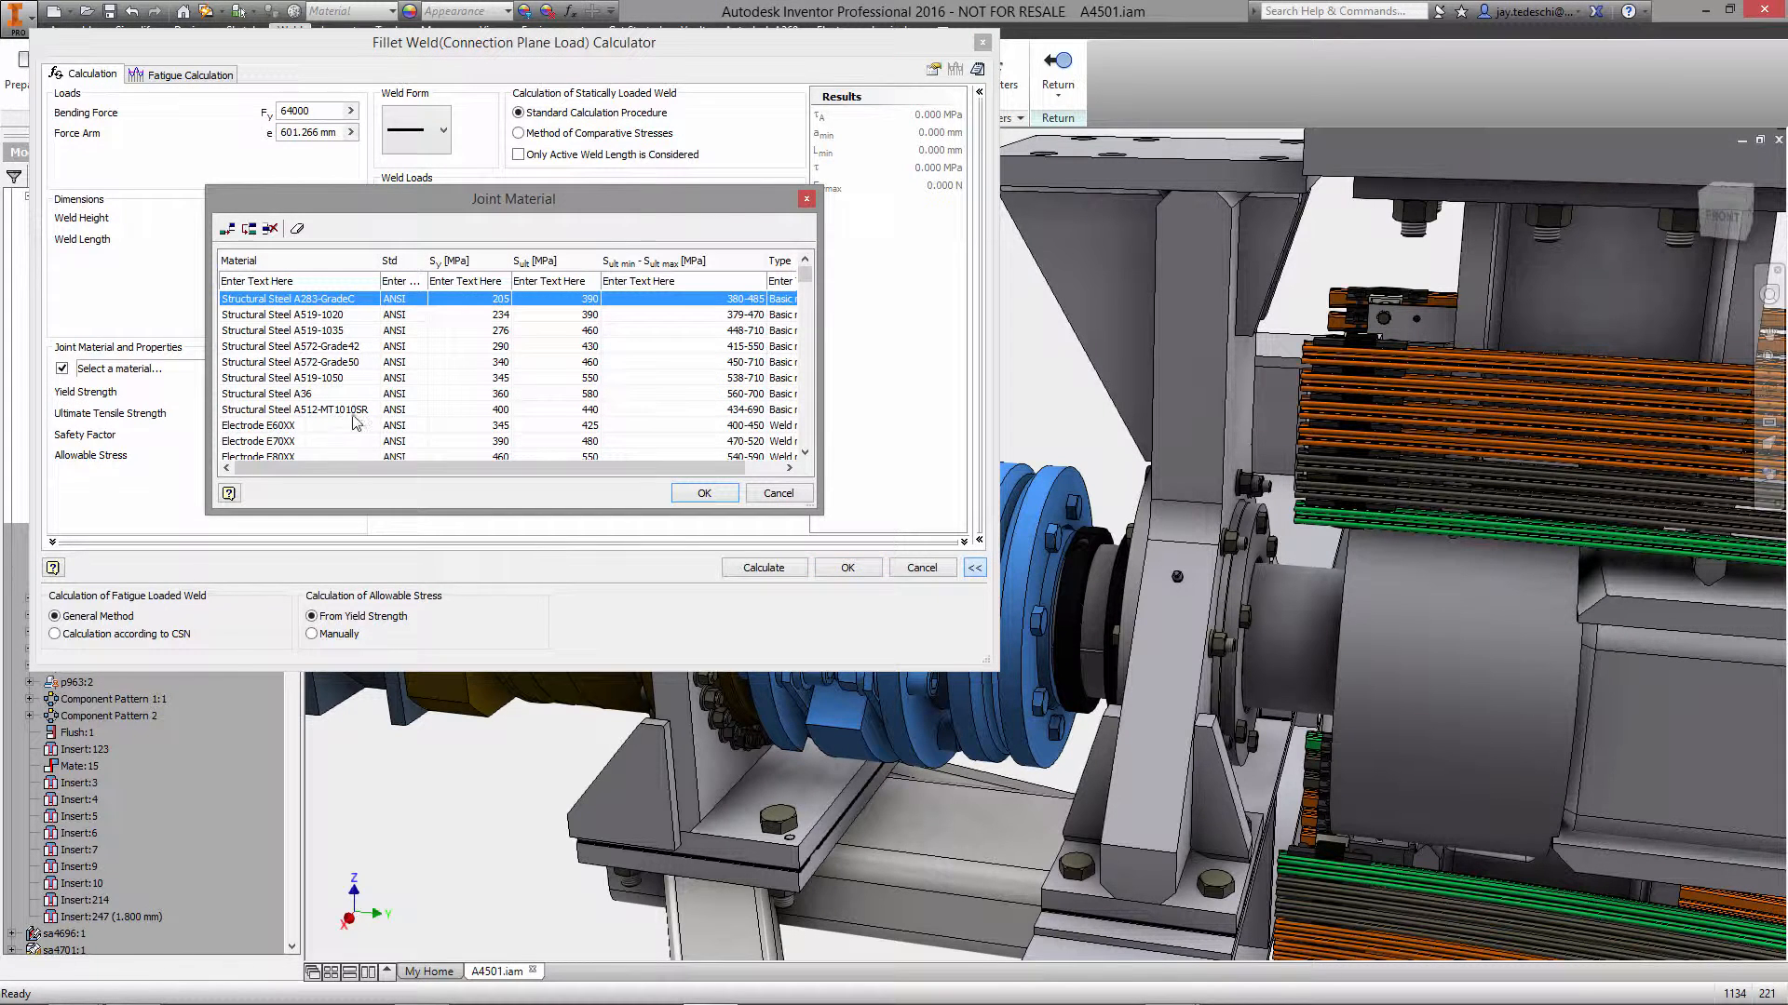
left_click(315, 393)
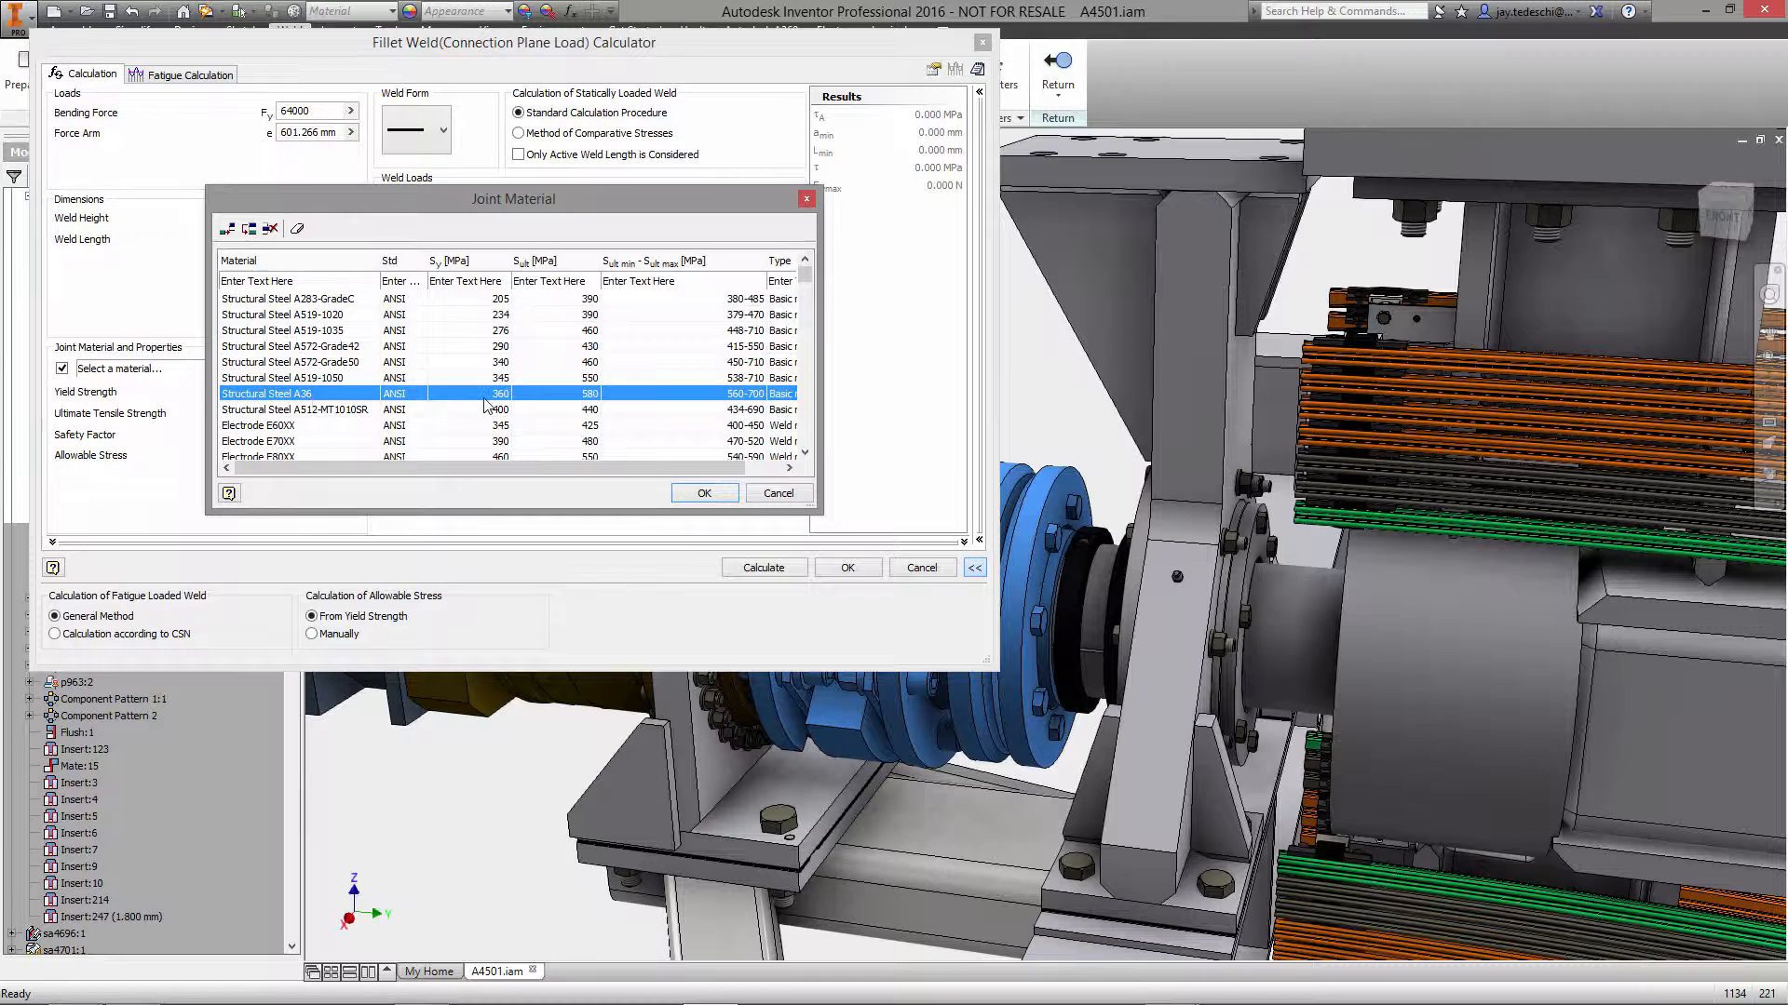
left_click(704, 494)
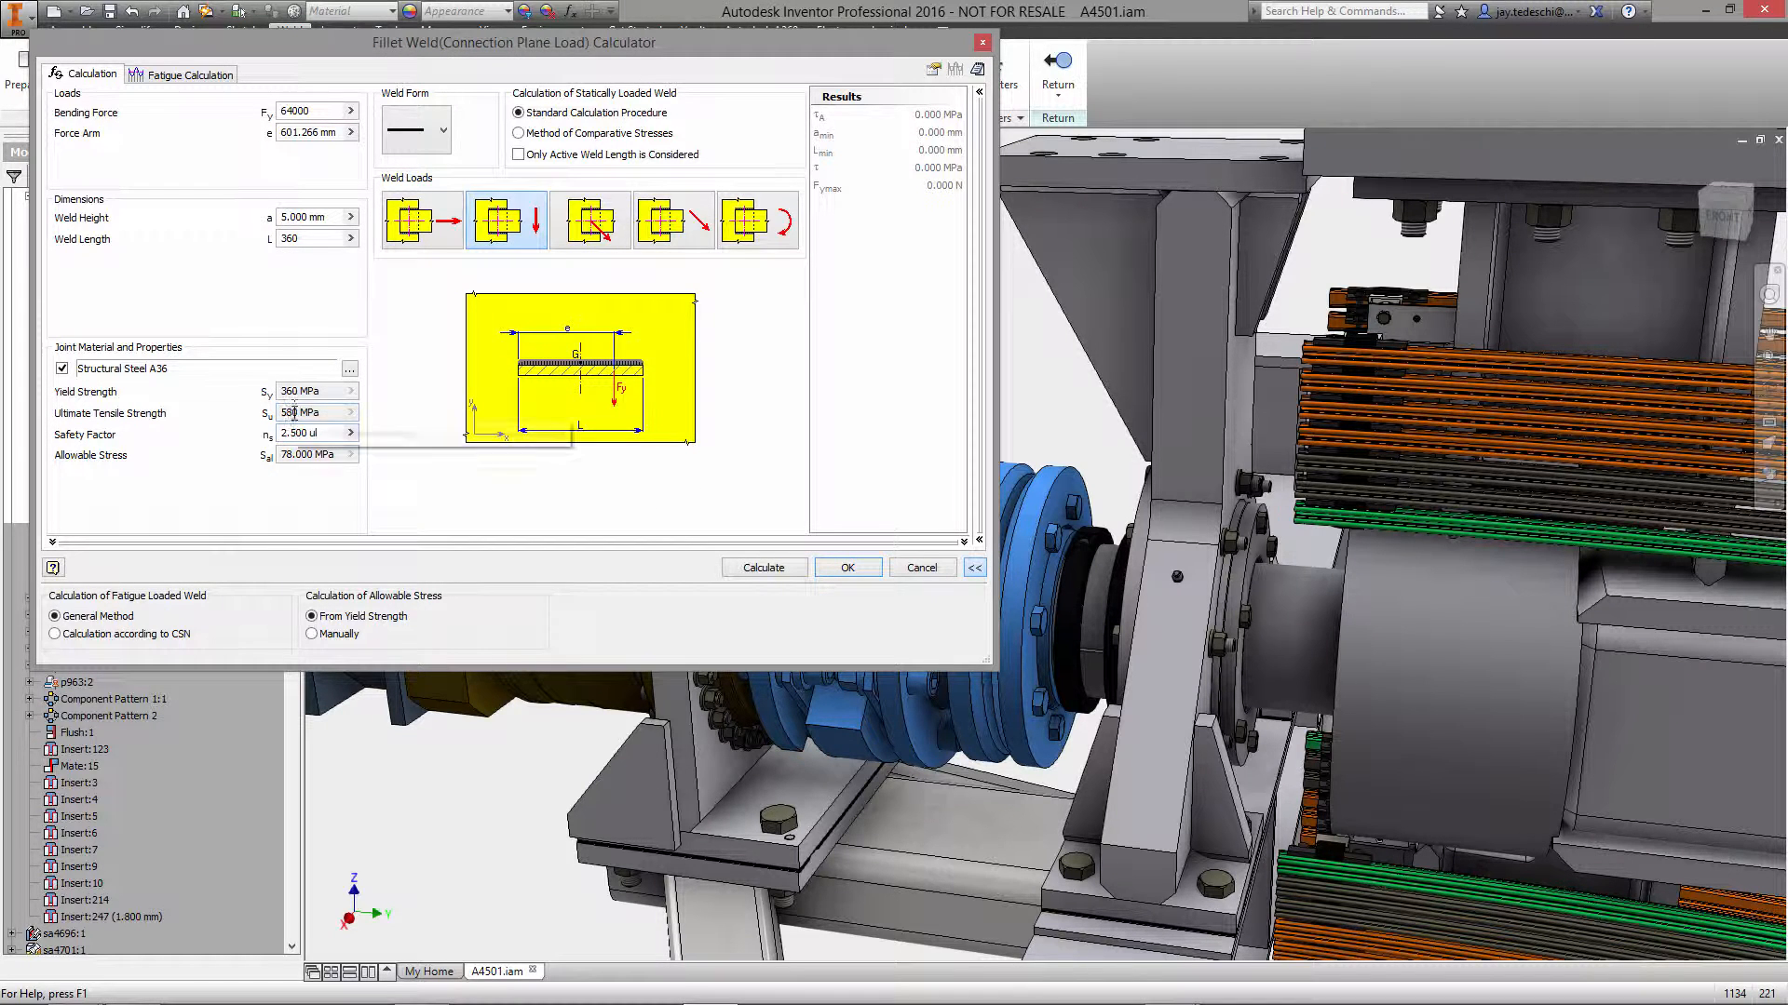
left_click(765, 570)
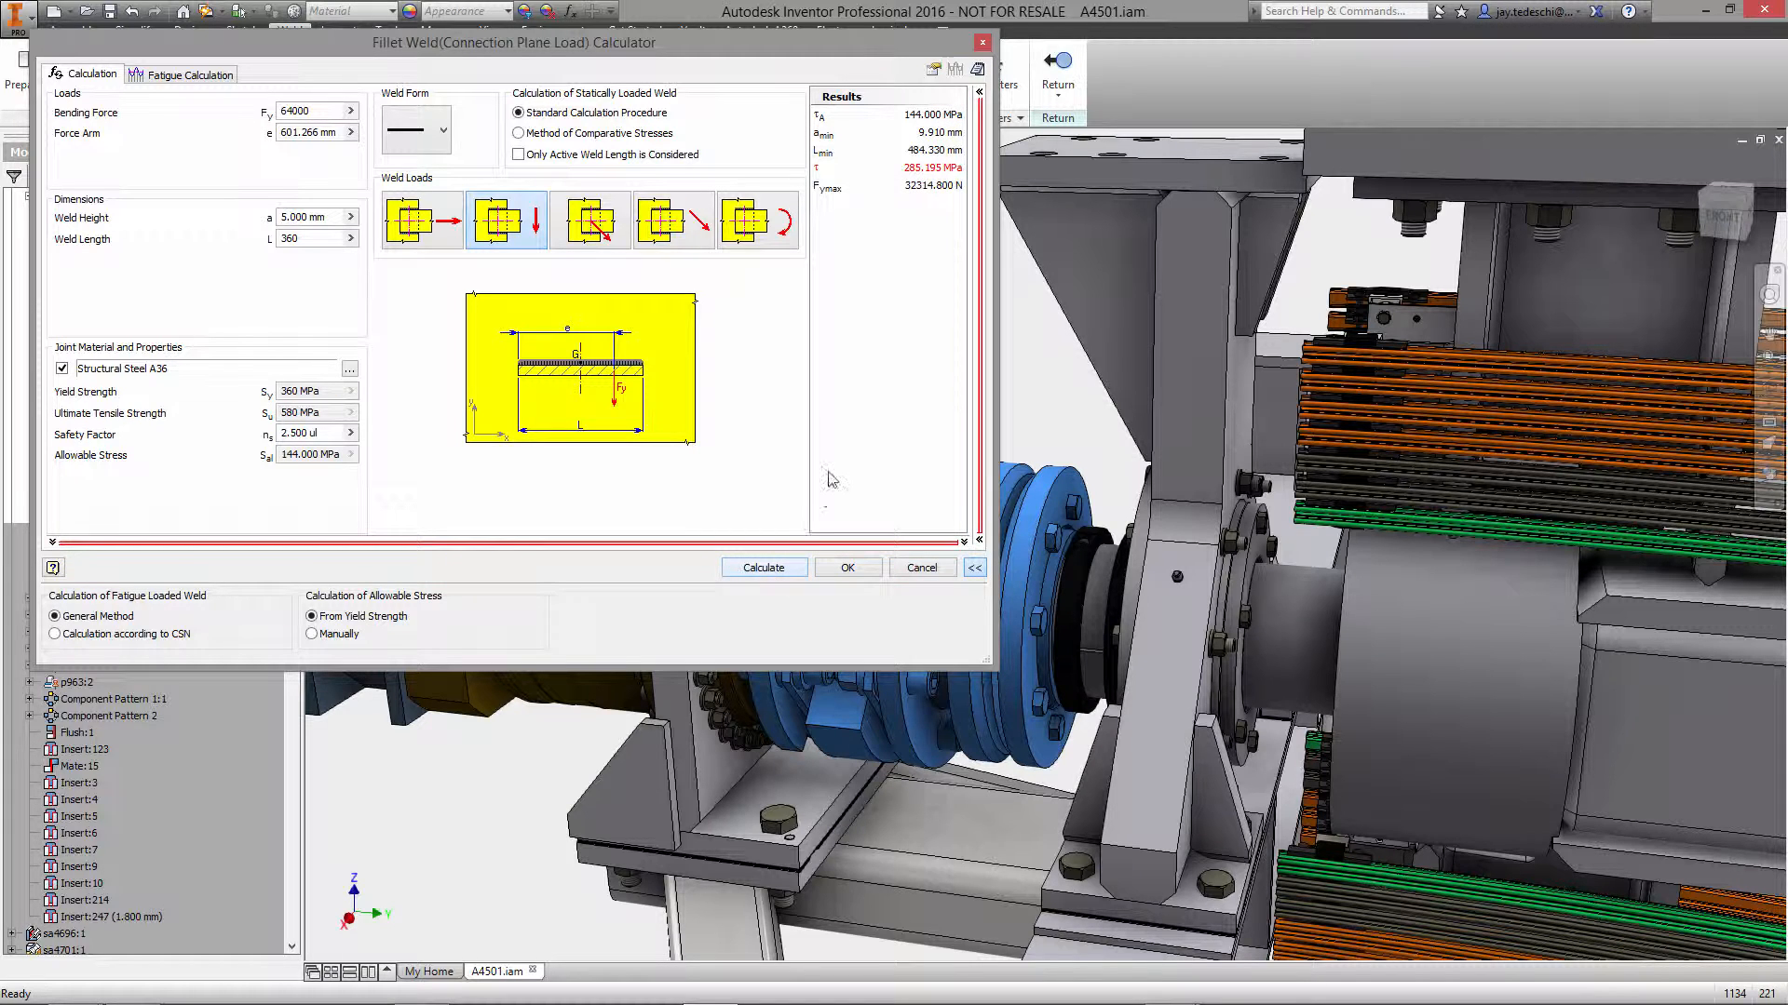
mouse_move(921, 175)
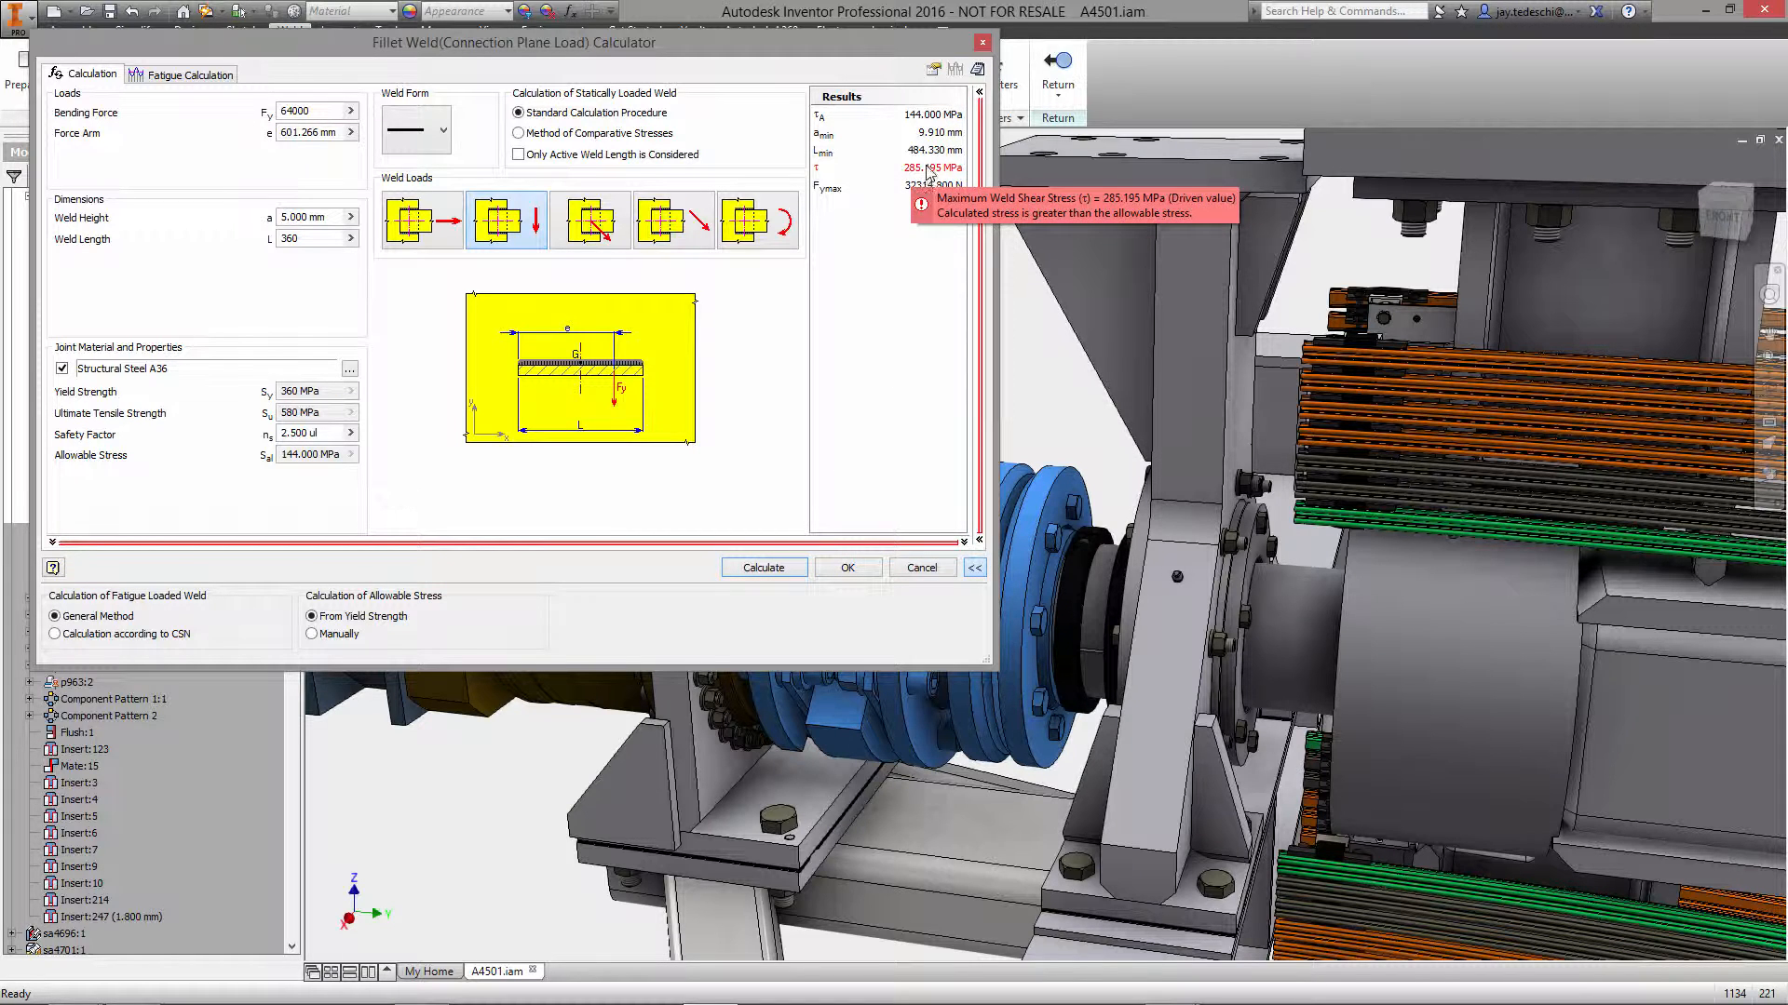
mouse_move(928, 137)
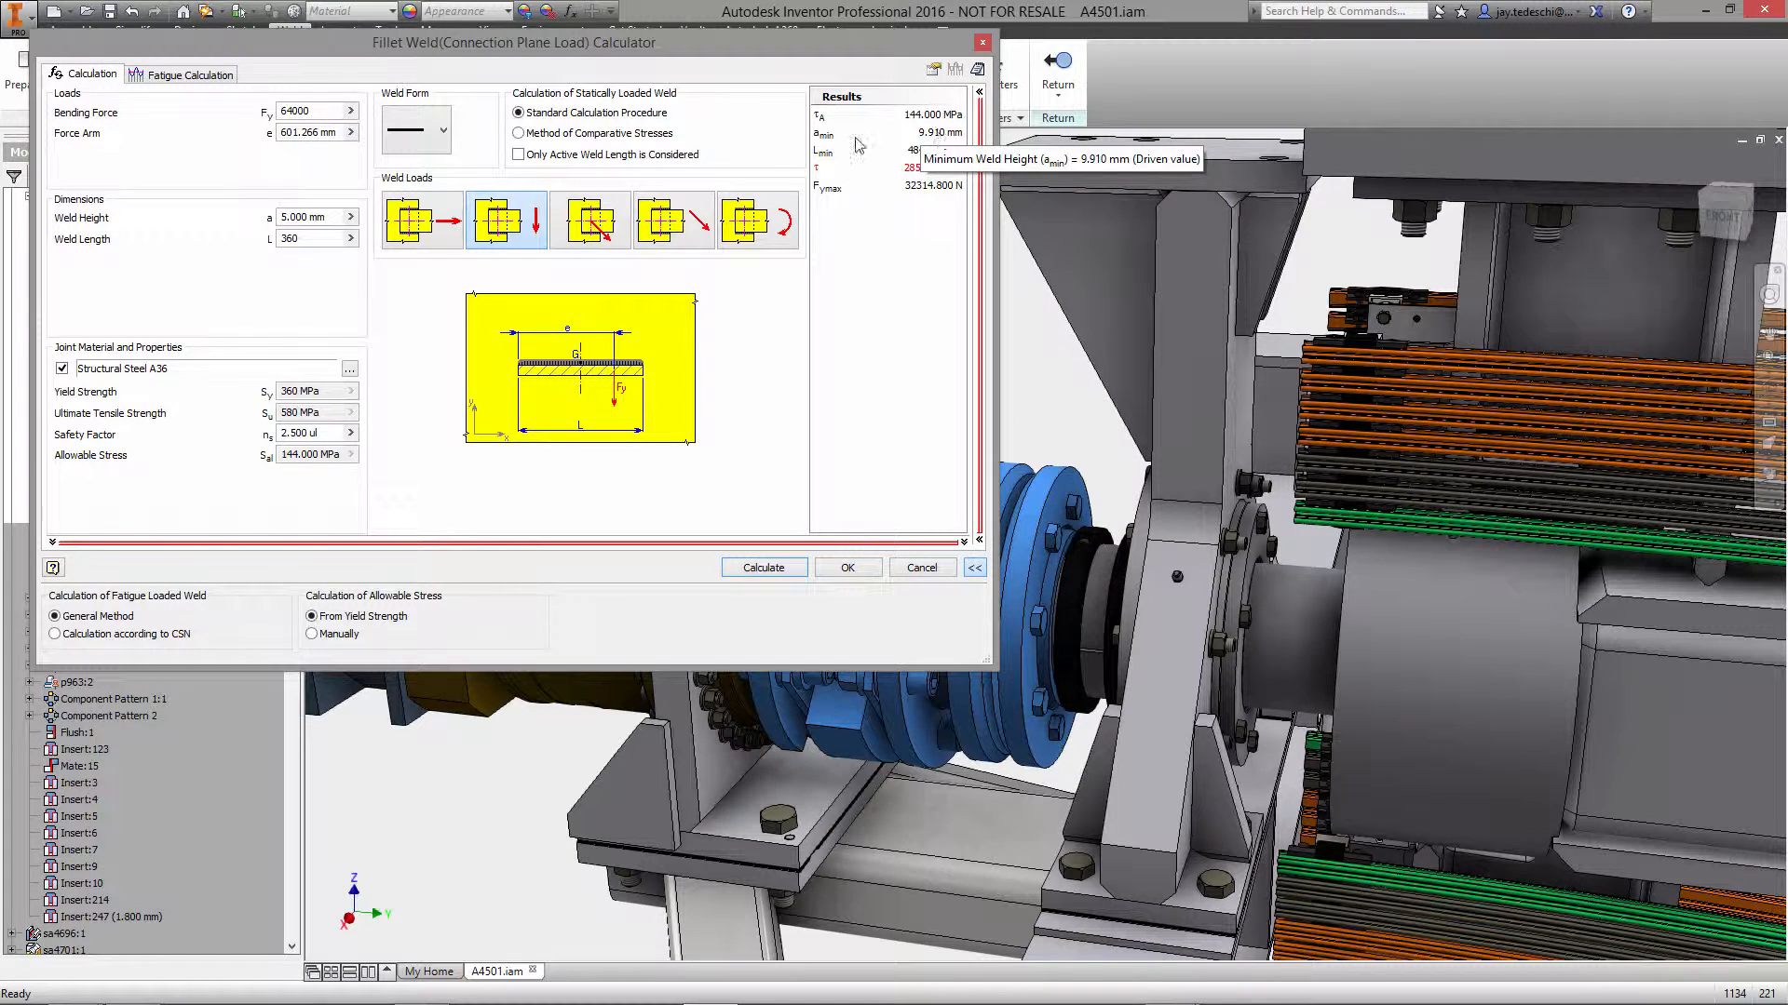
Set the weld height to 12 mm, recalculate, and accept the fillet weld calculation.
left_click_drag(328, 216, 254, 229)
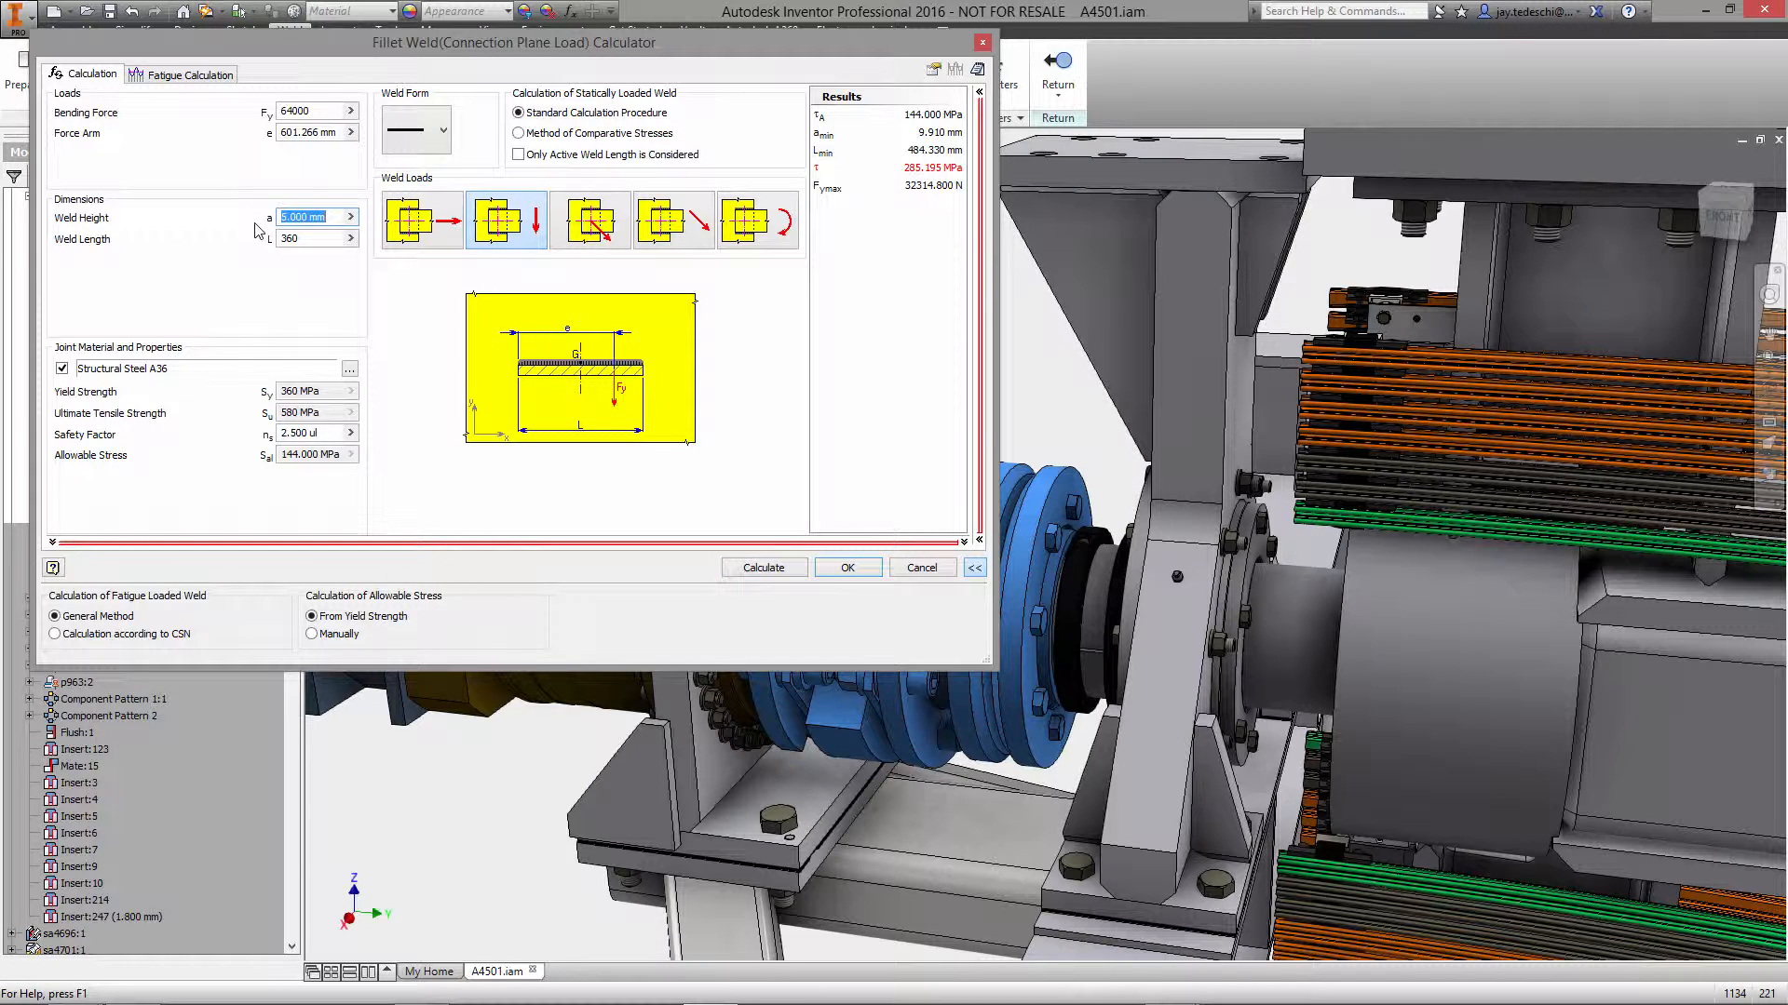
type("12")
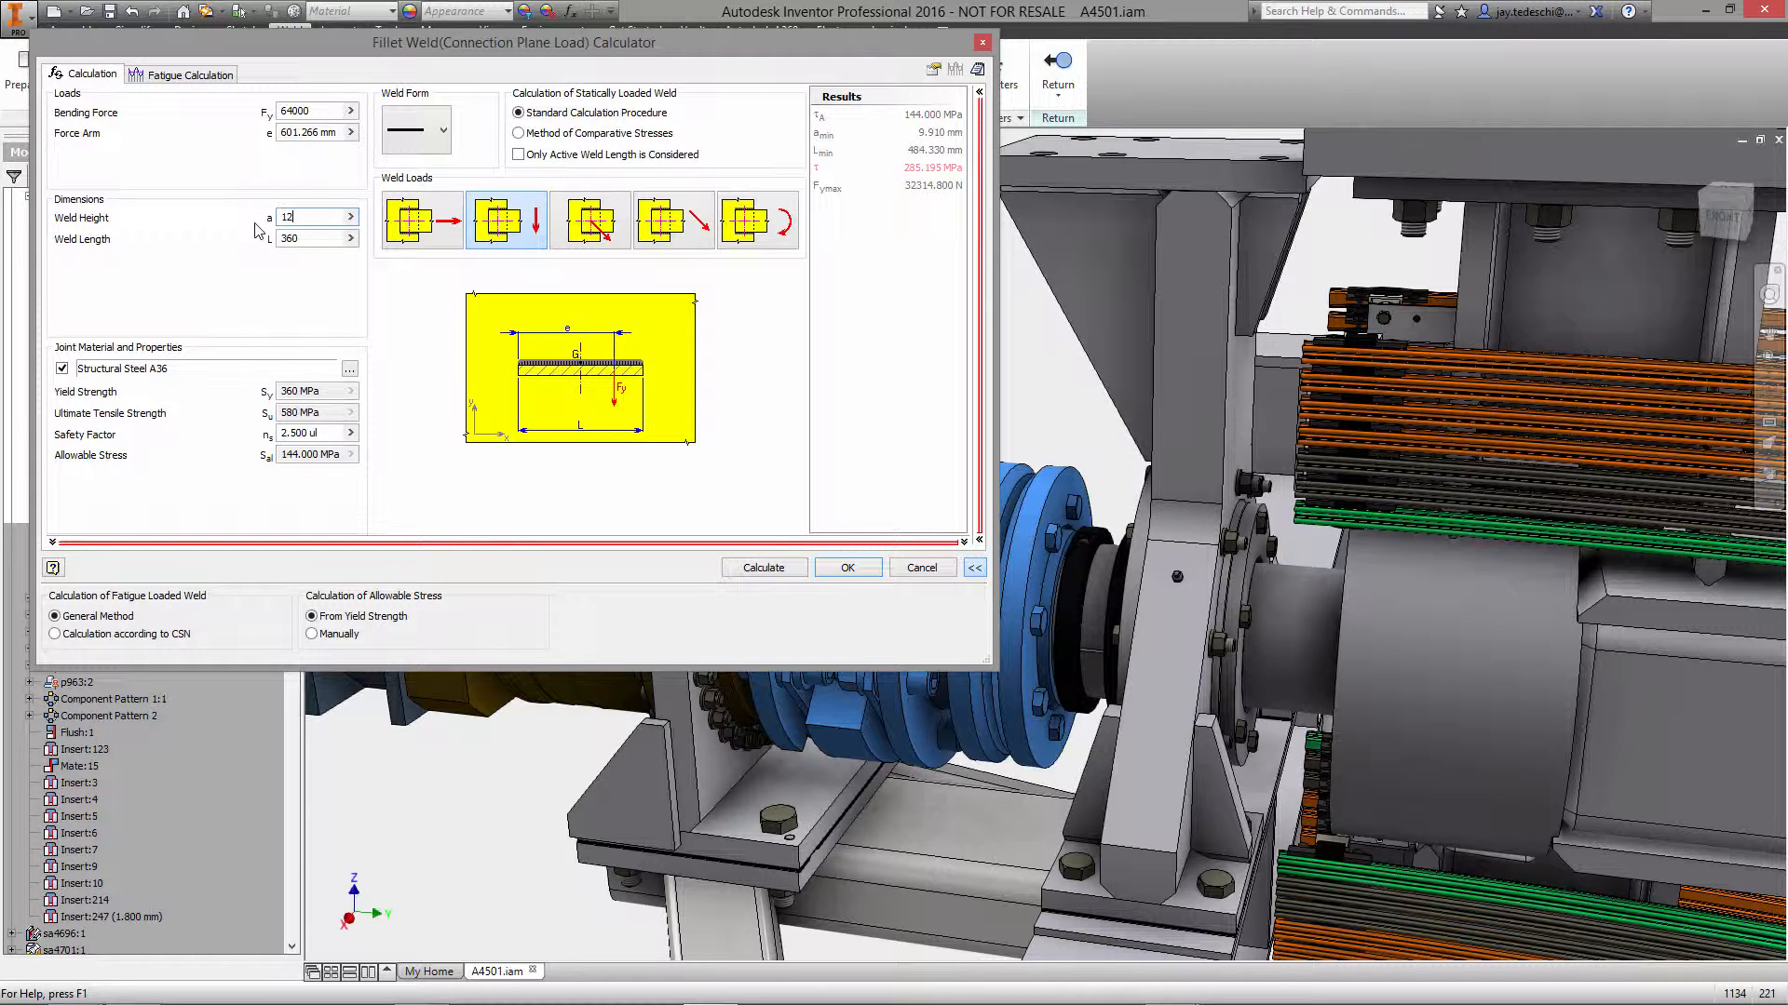
left_click(763, 570)
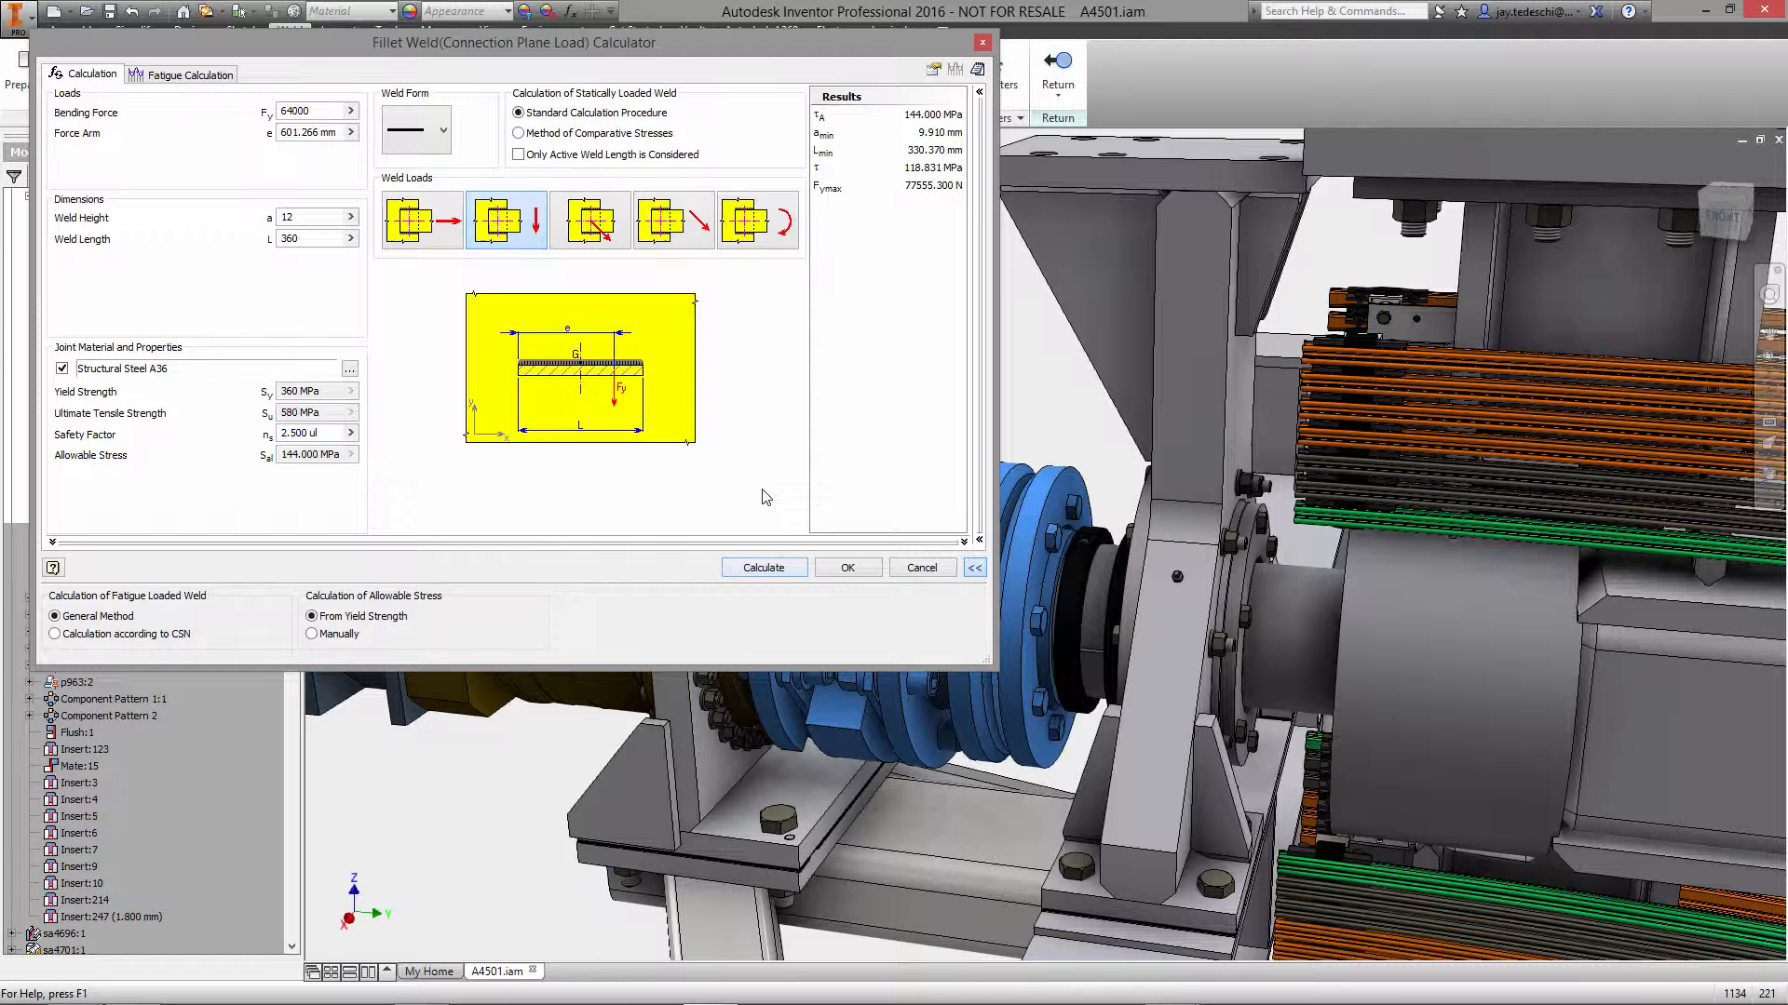
left_click(843, 566)
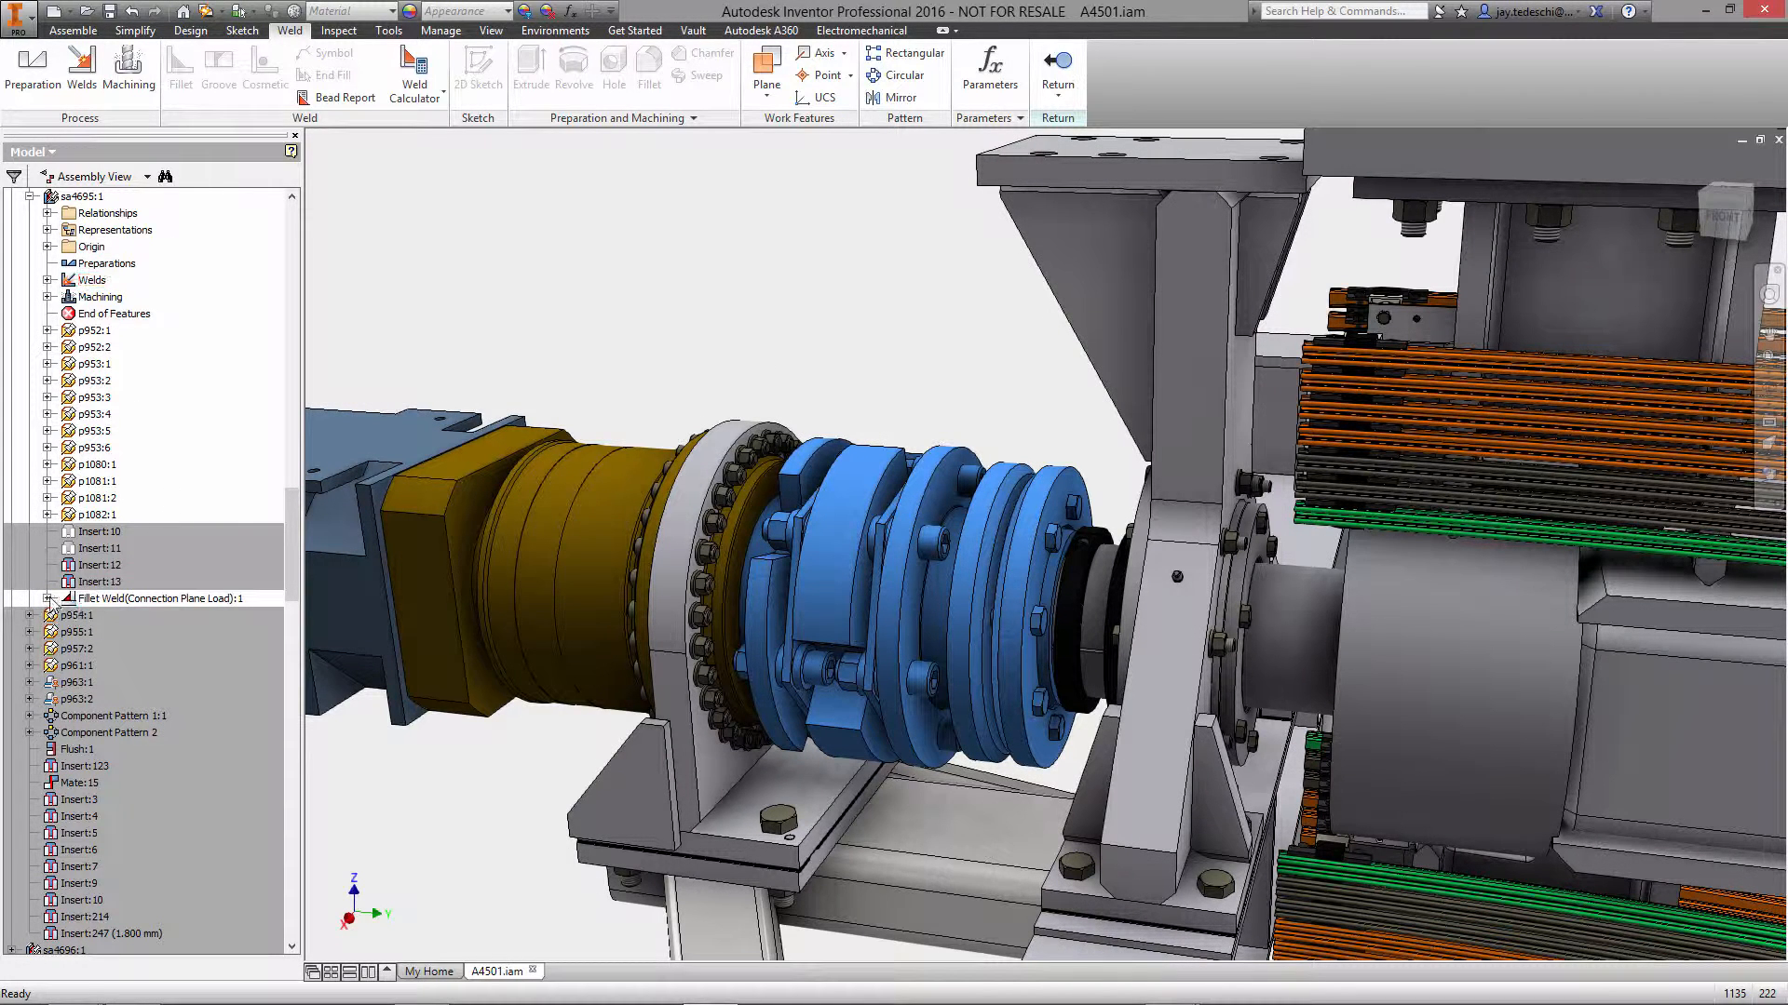
Activate the Welds group of sa4695 and start a 12 mm fillet weld with one gusset's hidden base face in the first selection set.
double_click(93, 279)
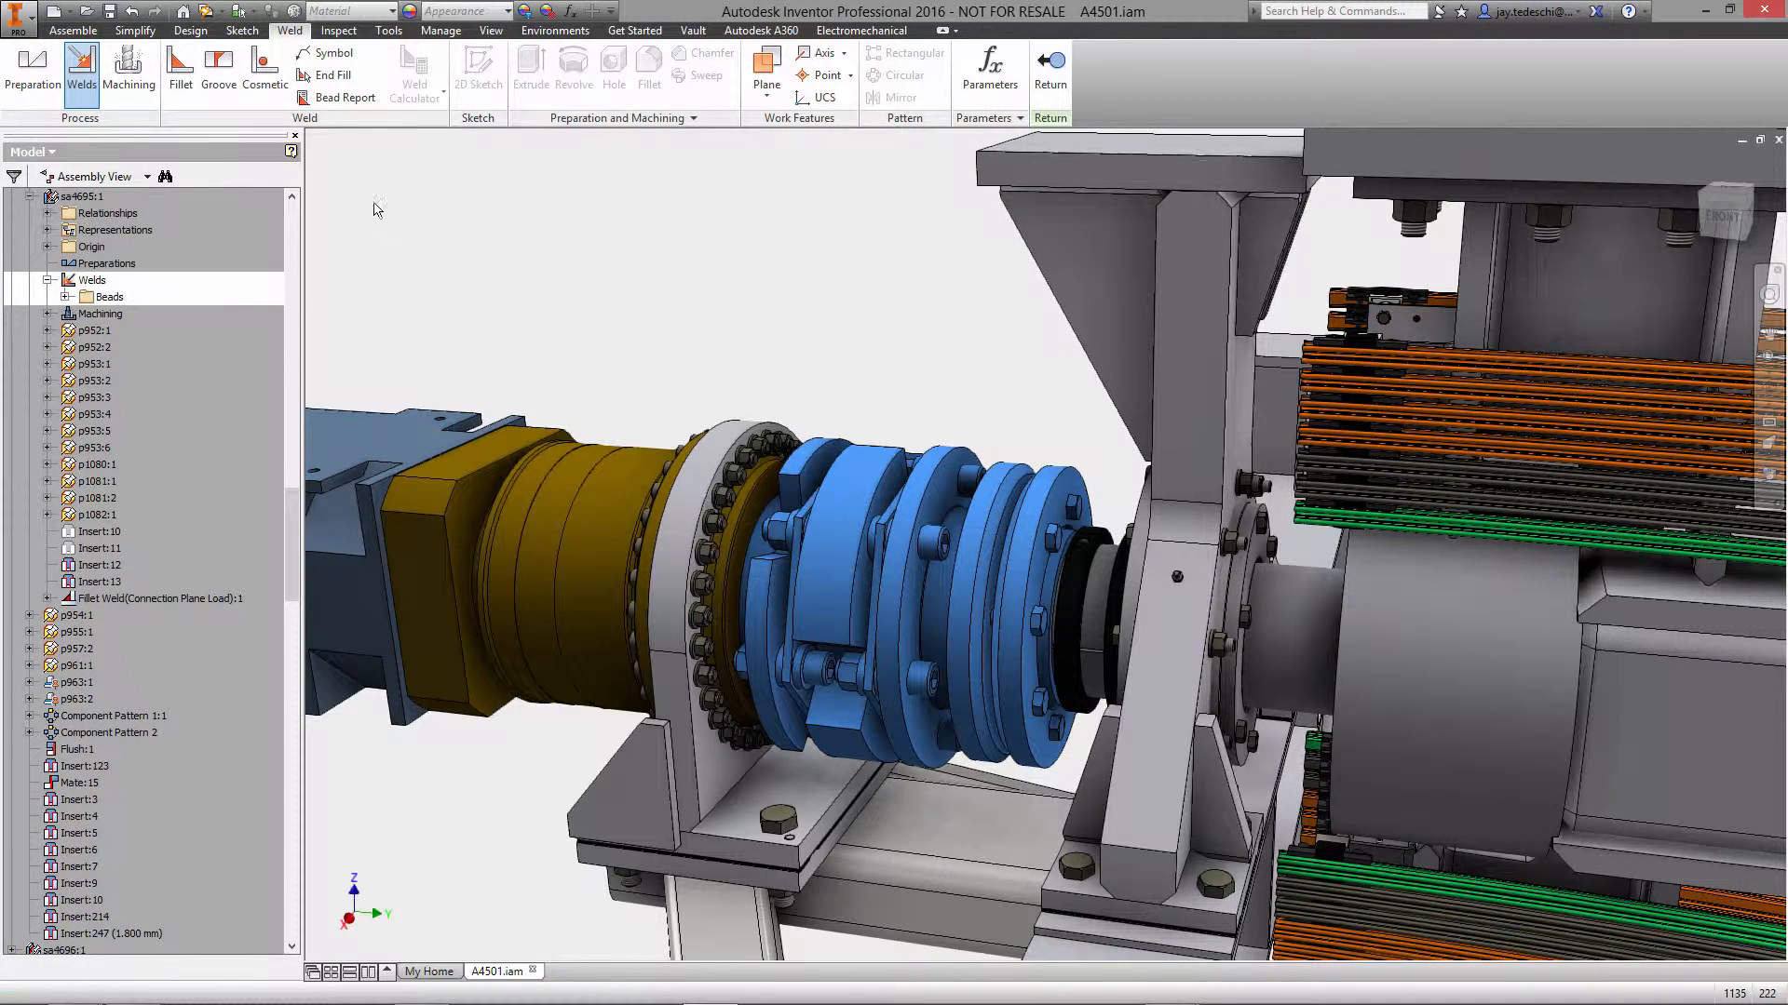
left_click(180, 70)
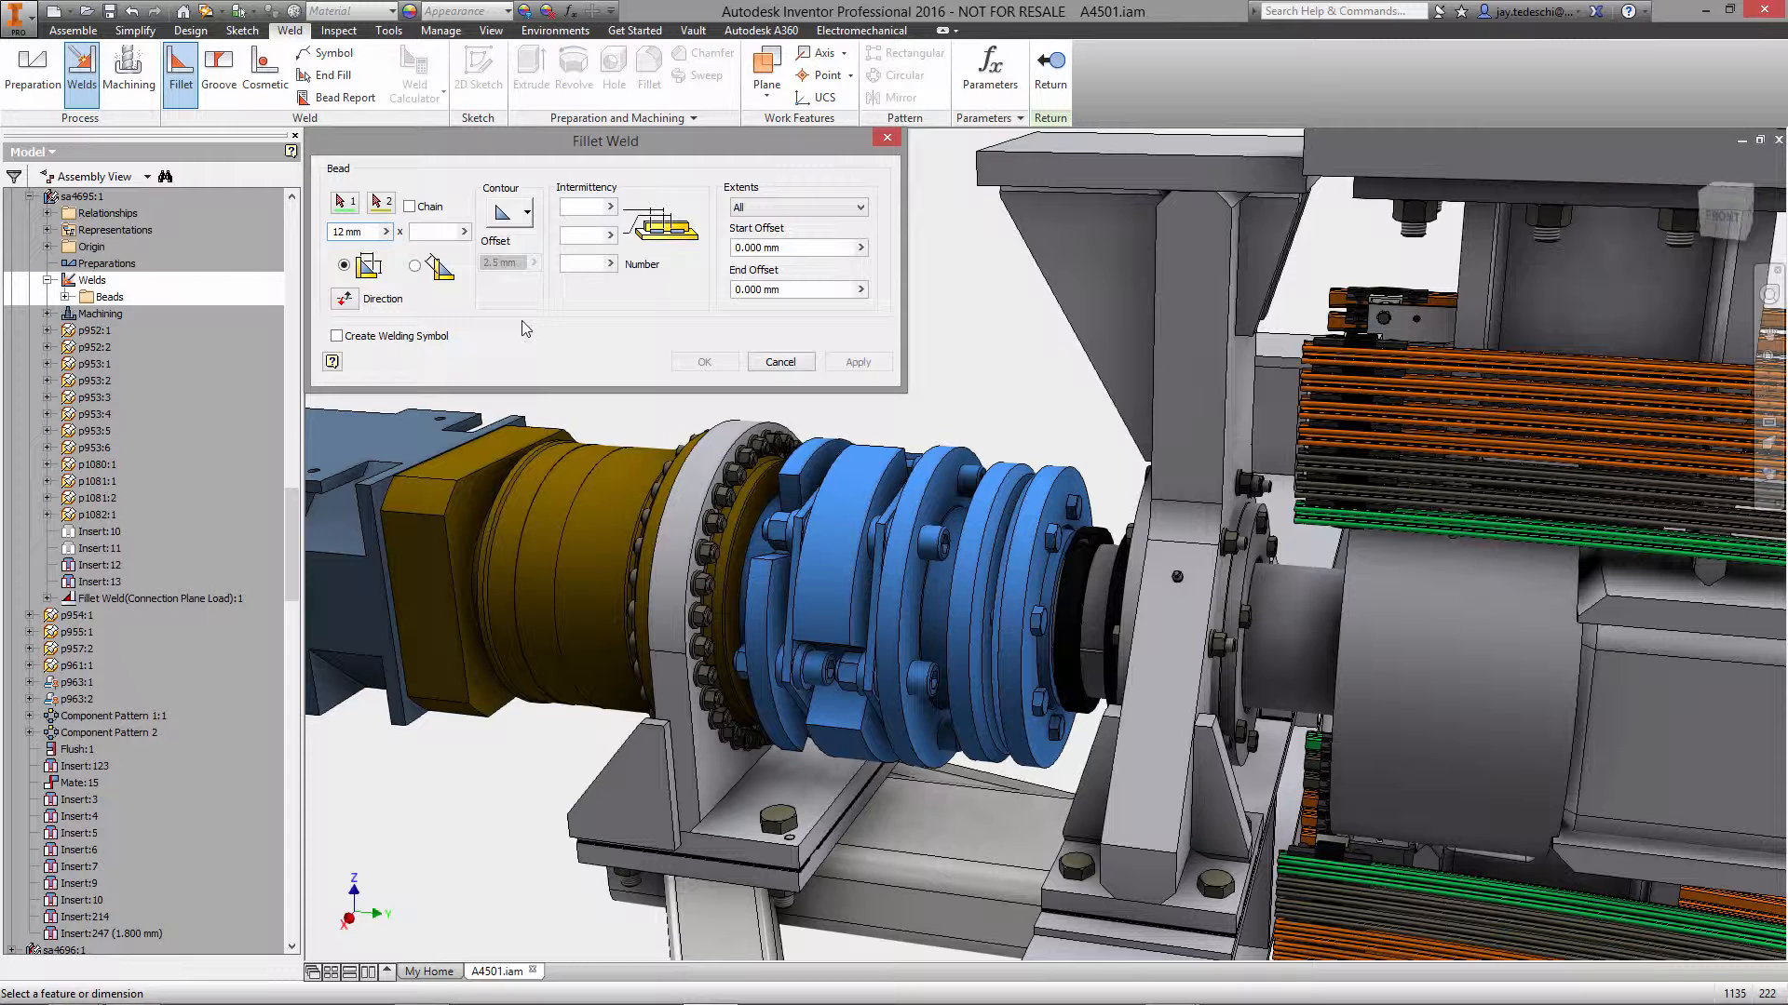
left_click(343, 201)
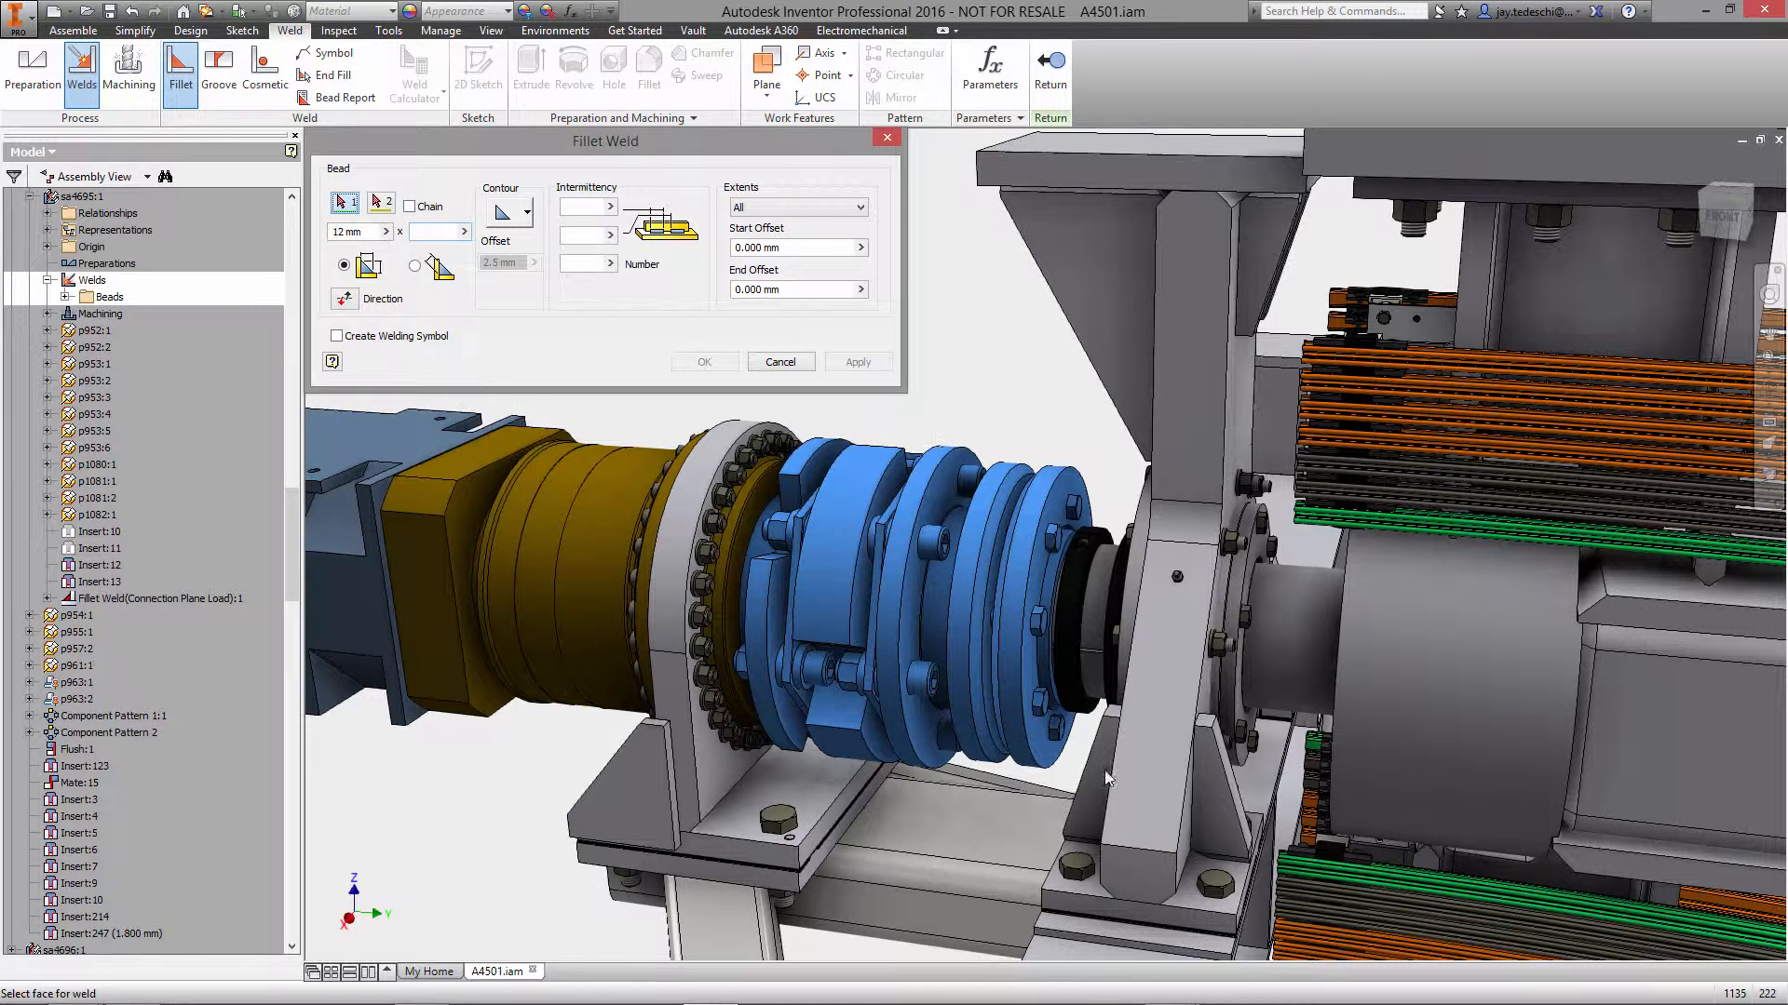
right_click(1085, 844)
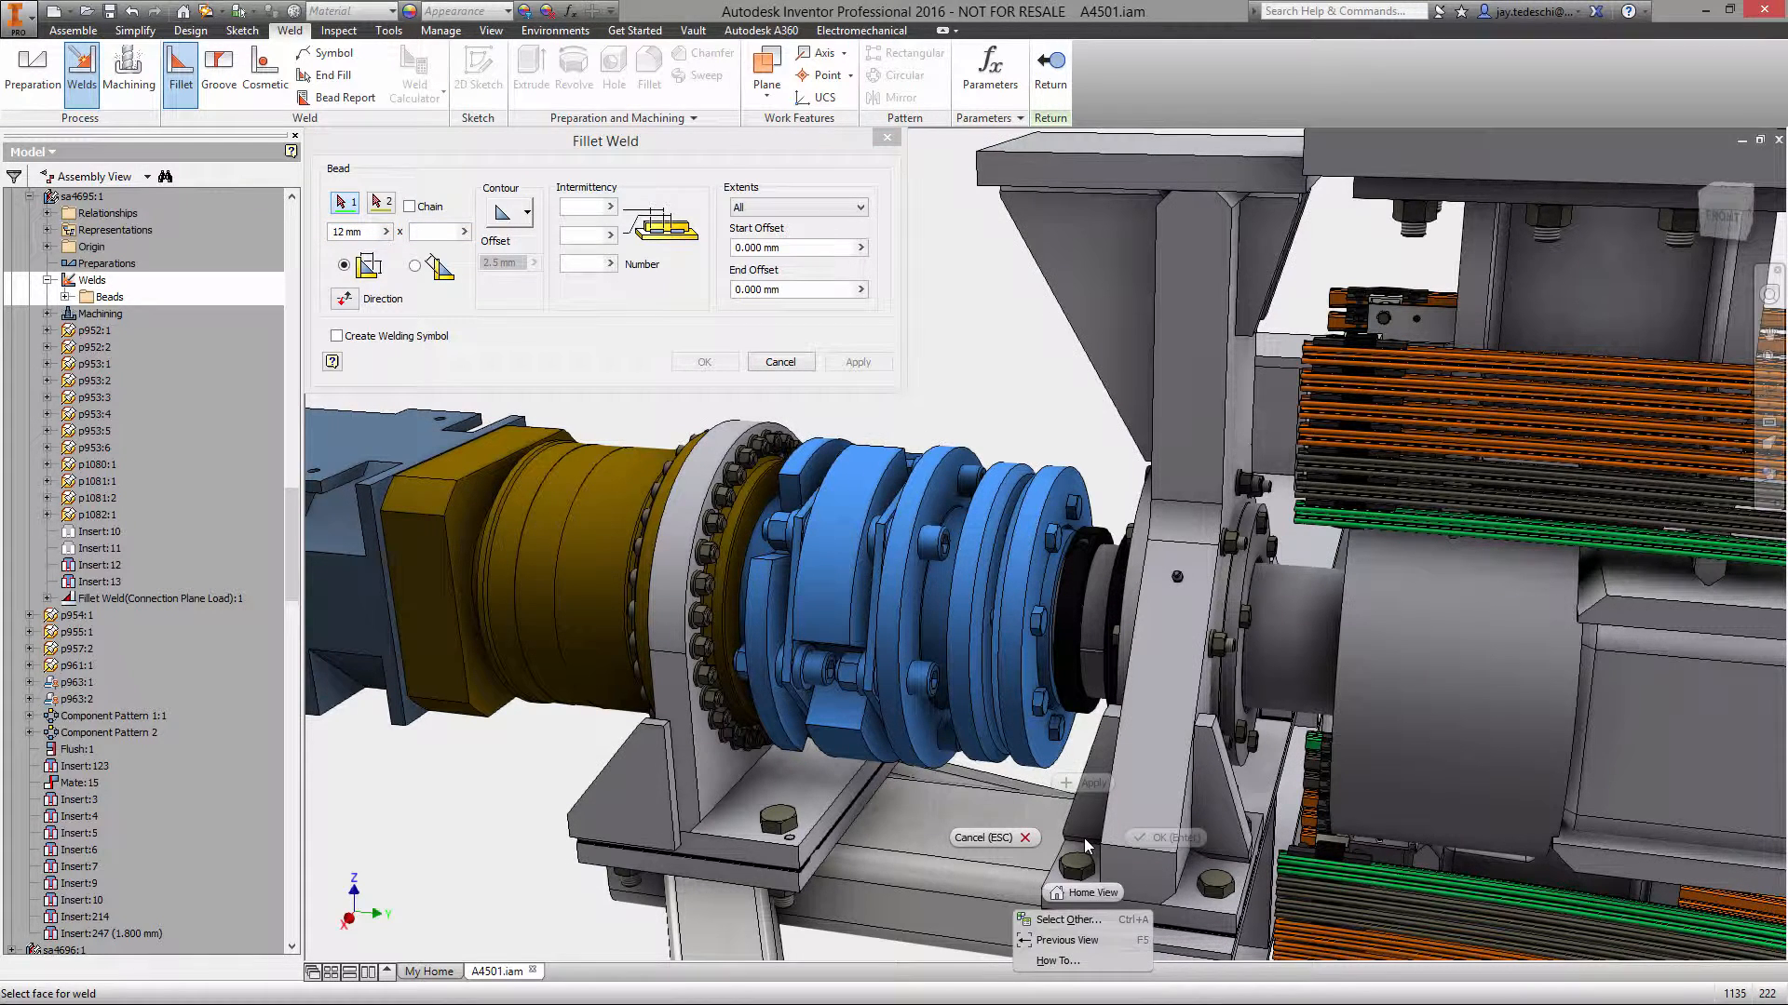
left_click(1066, 920)
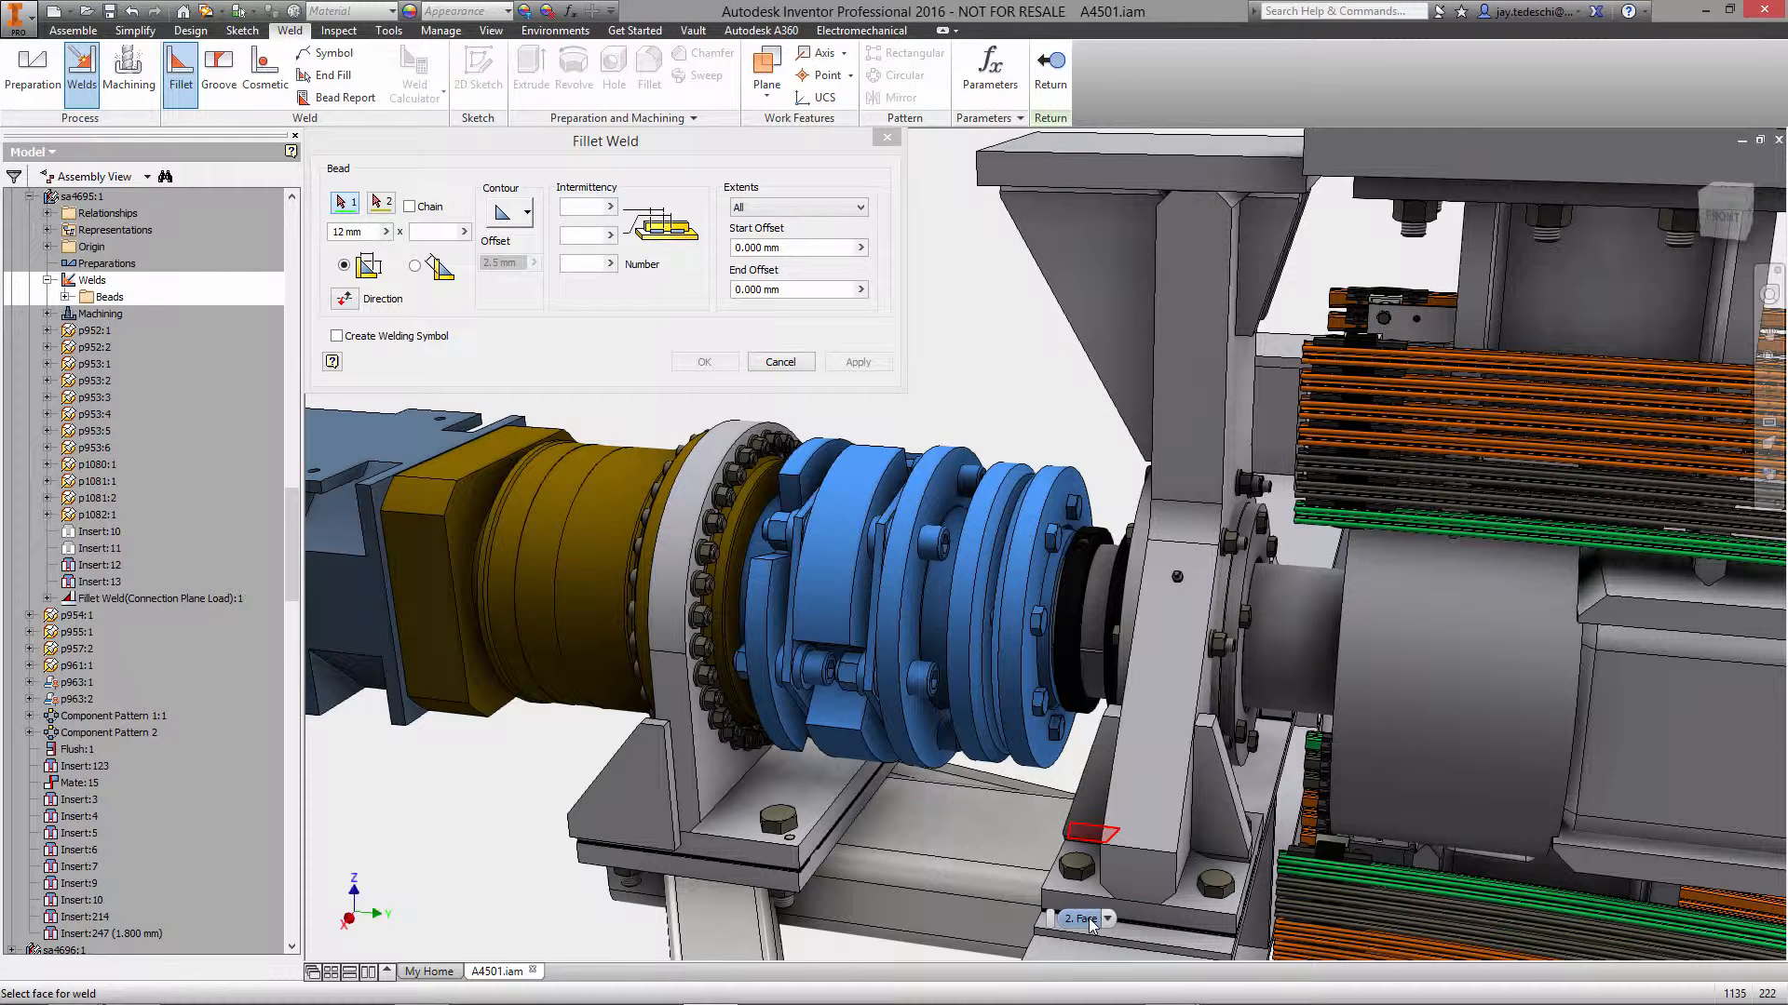
left_click(1083, 919)
right_click(1087, 840)
left_click(1080, 920)
left_click(1086, 919)
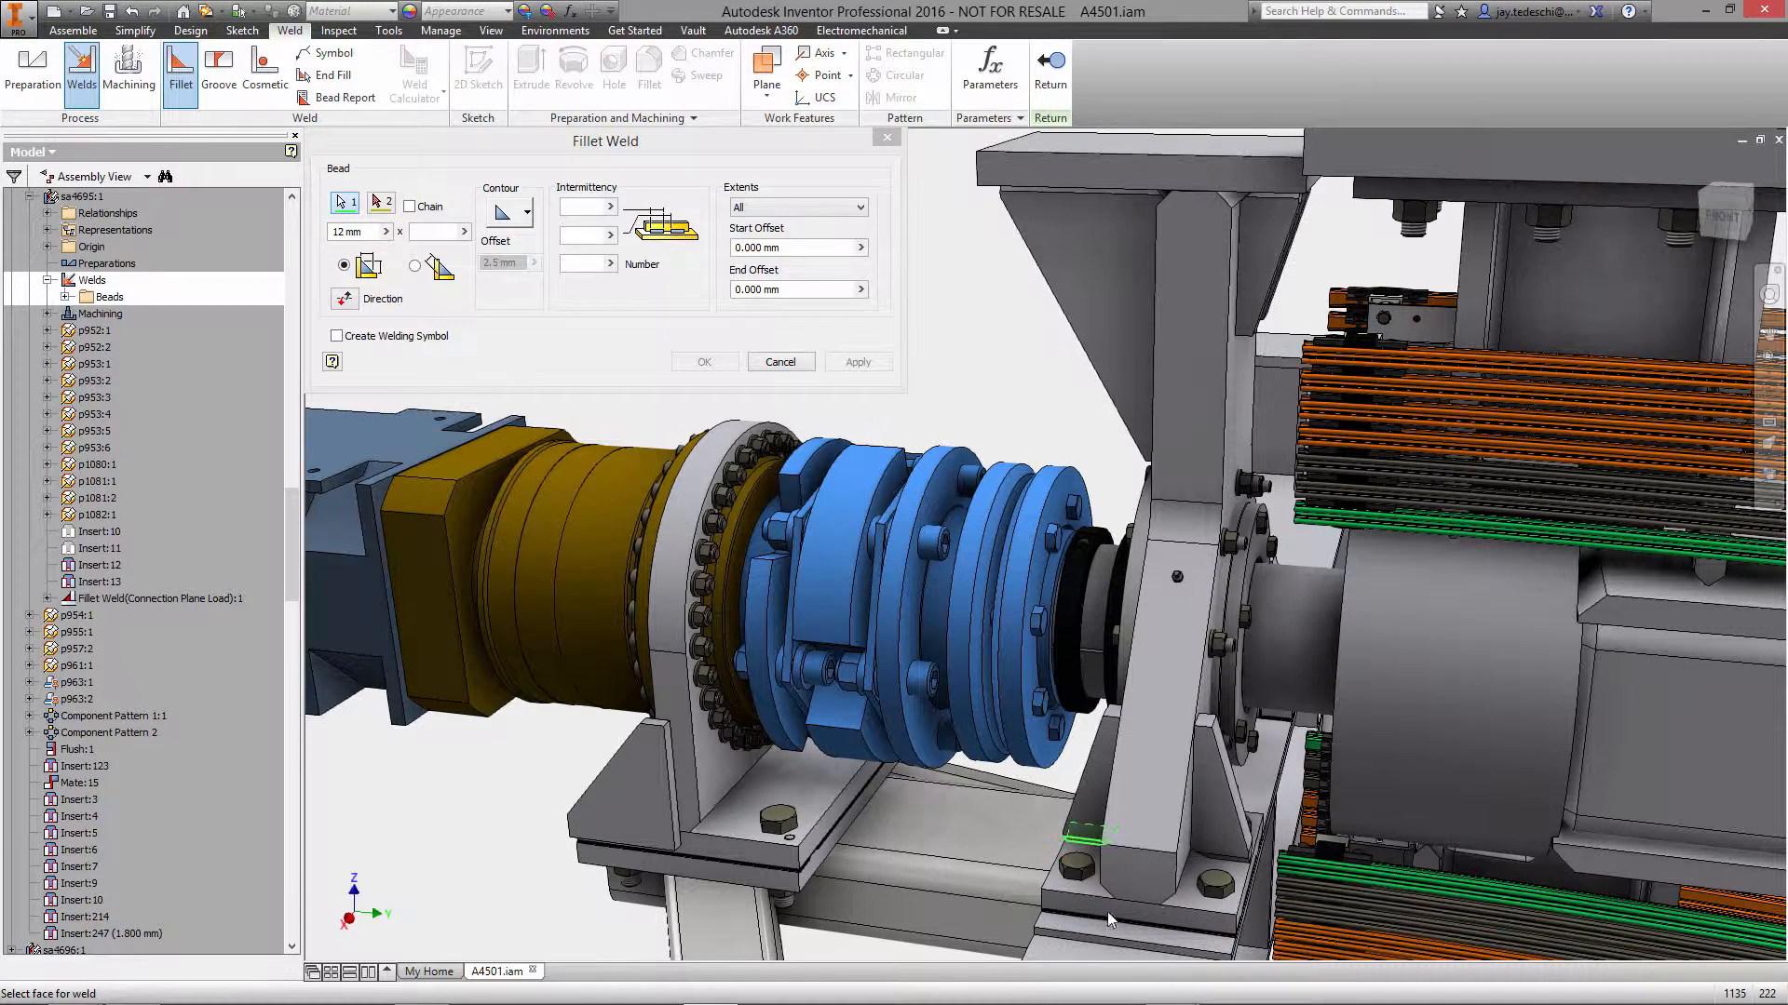
Add the other gusset's hidden base face, use the base plate's top face as the second selection set, and create the fillet weld.
right_click(1235, 845)
left_click(1229, 926)
left_click(1227, 928)
right_click(1065, 658)
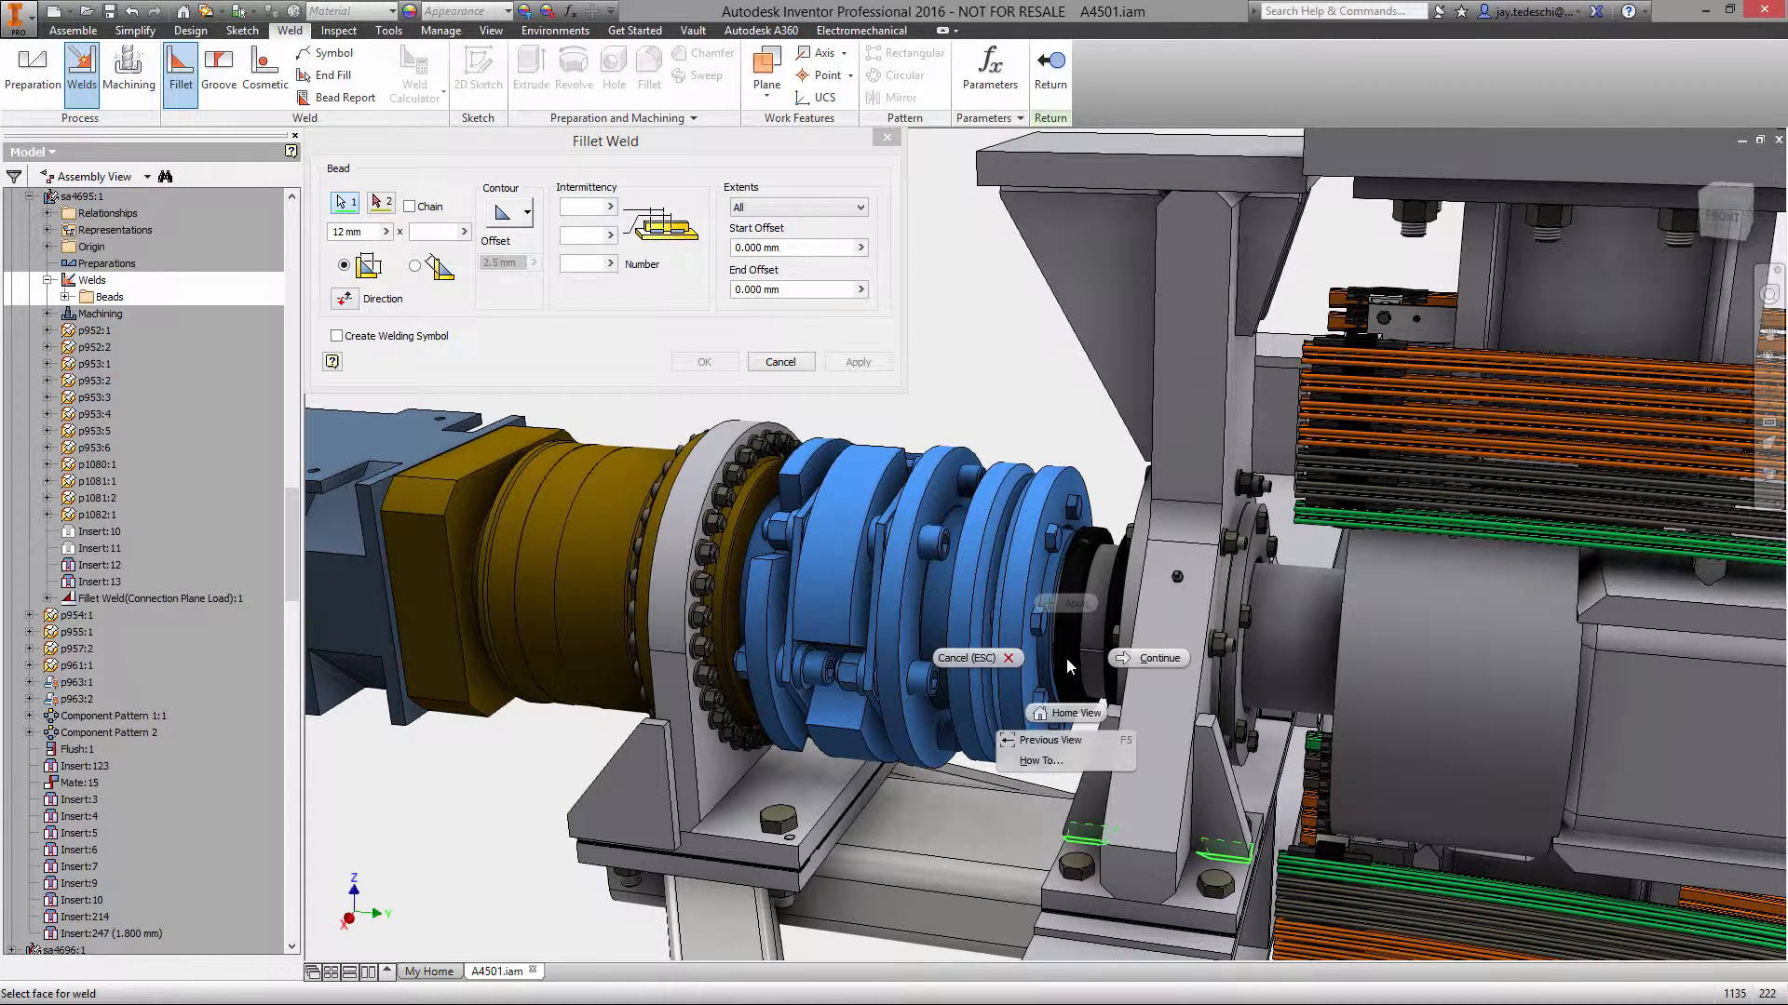
left_click(1148, 658)
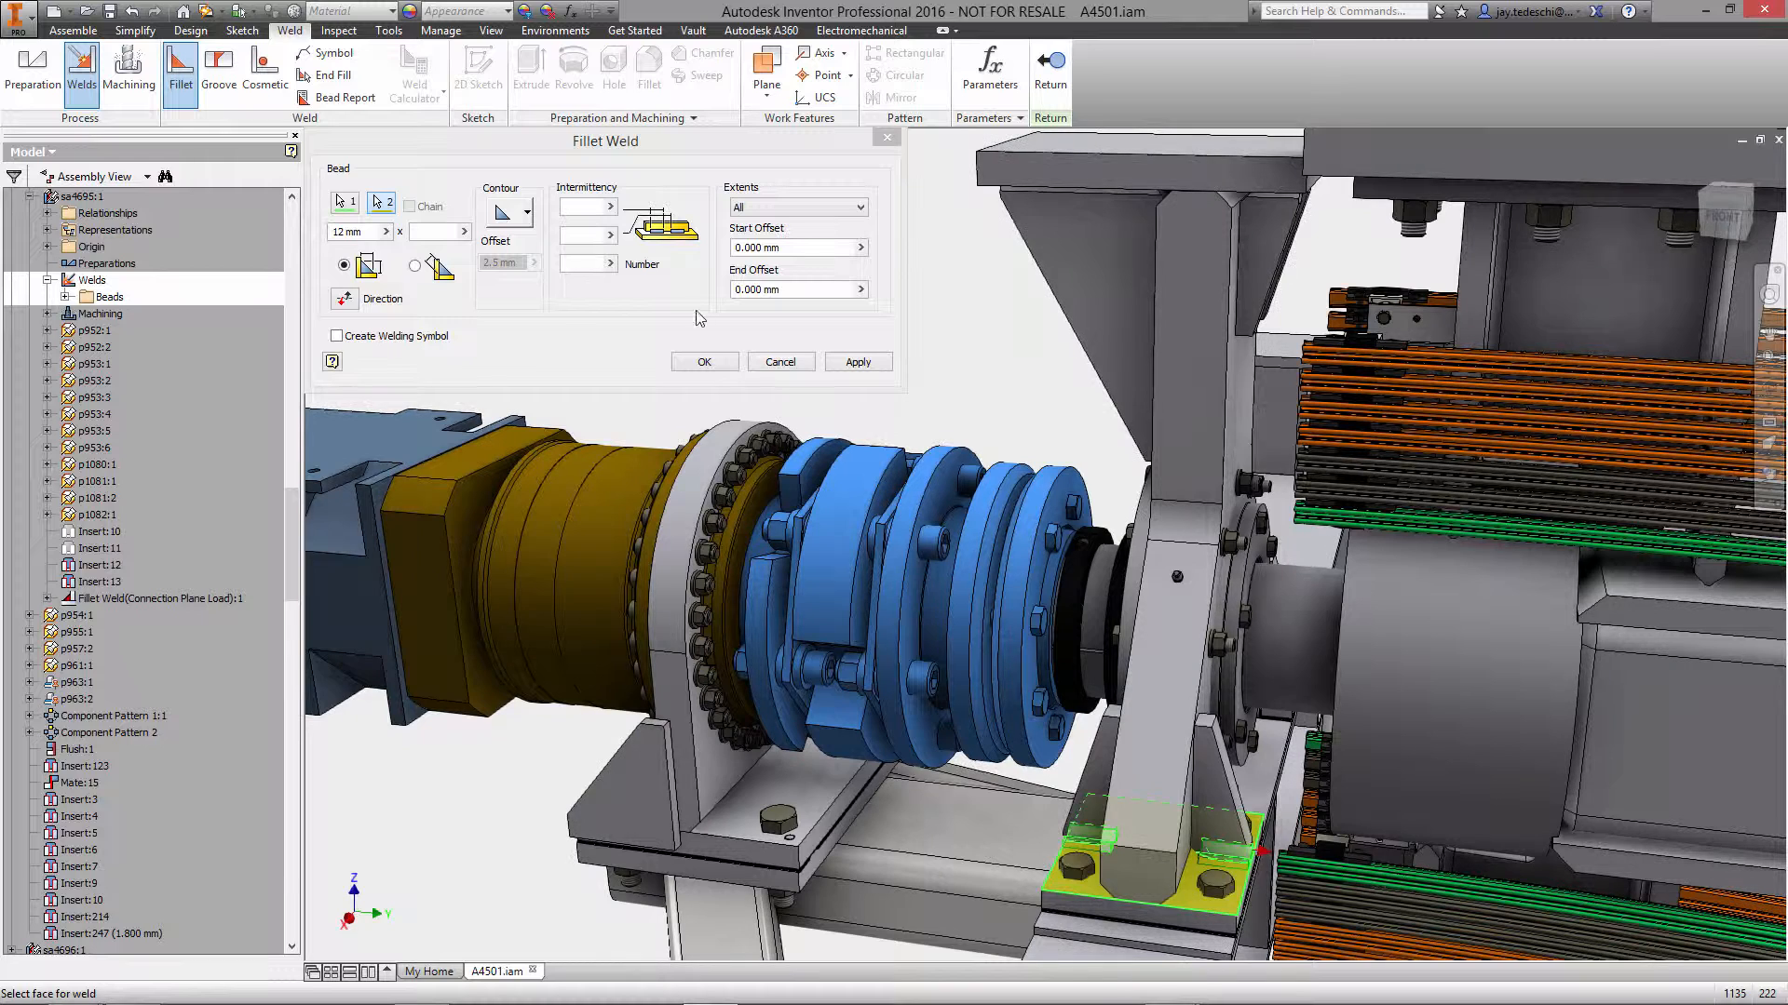
left_click(704, 362)
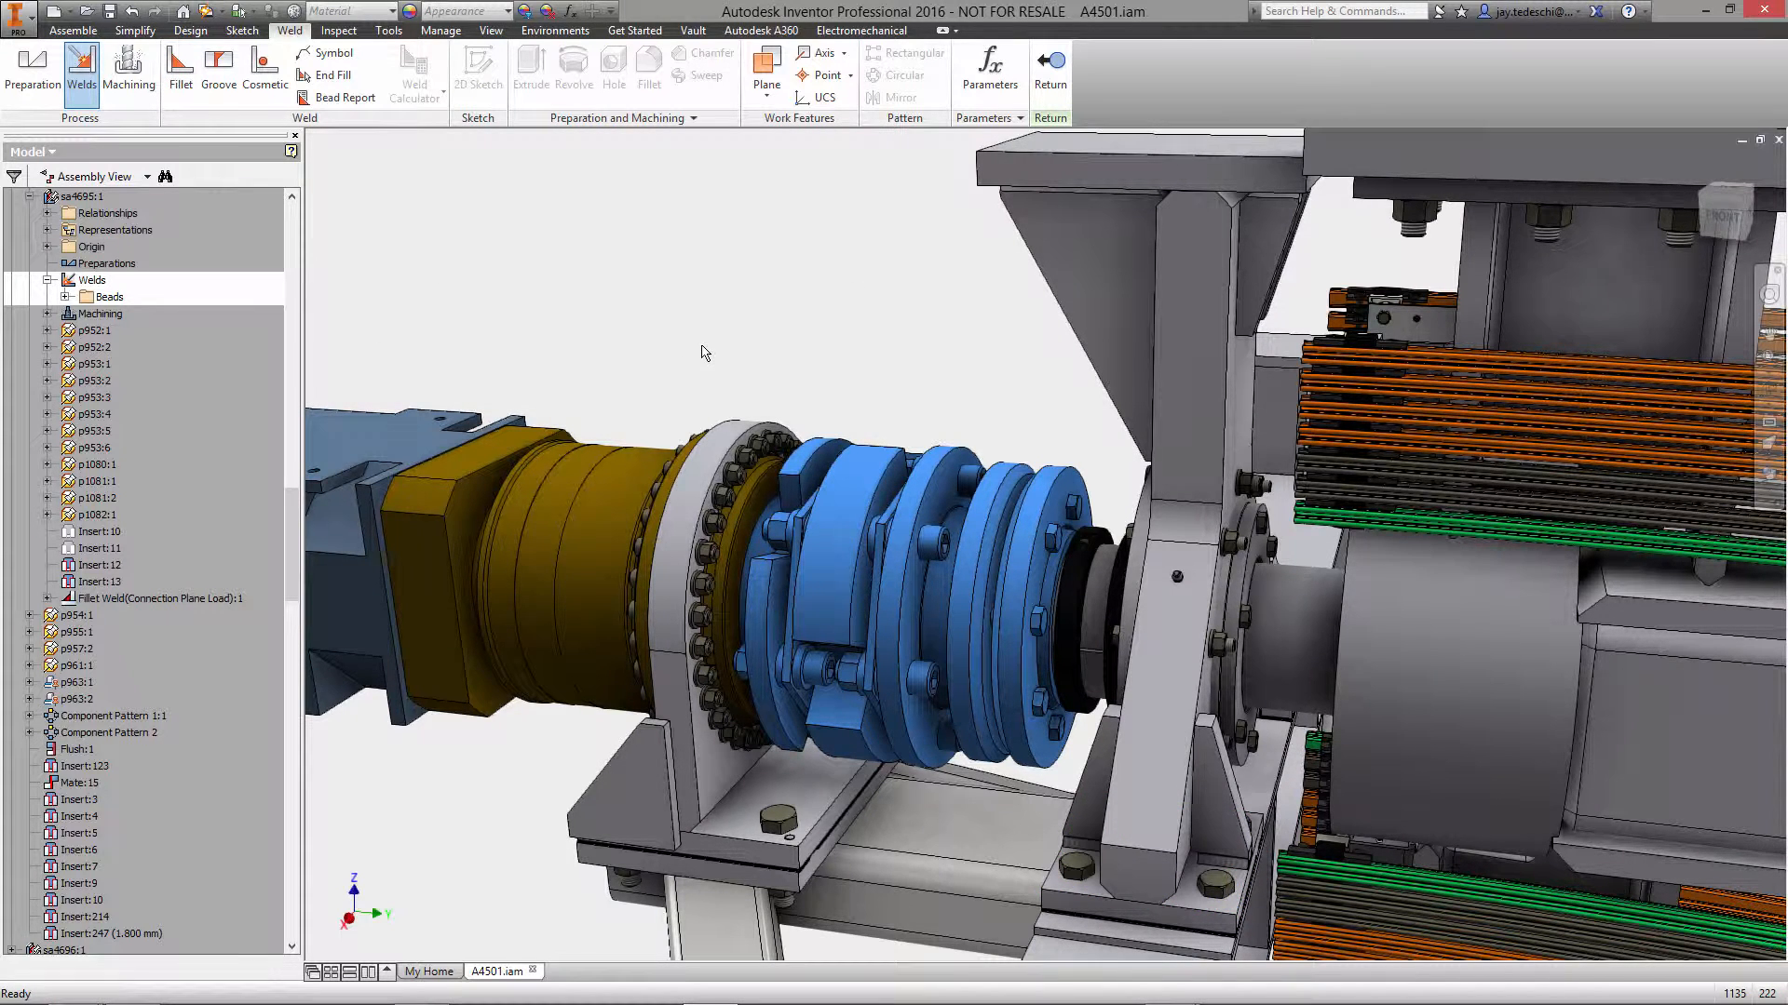
Leave the weldment environment and start a bearing design in sa4676 using the DIN 635 SKF - with Cylindrical Bore family.
left_click(1050, 65)
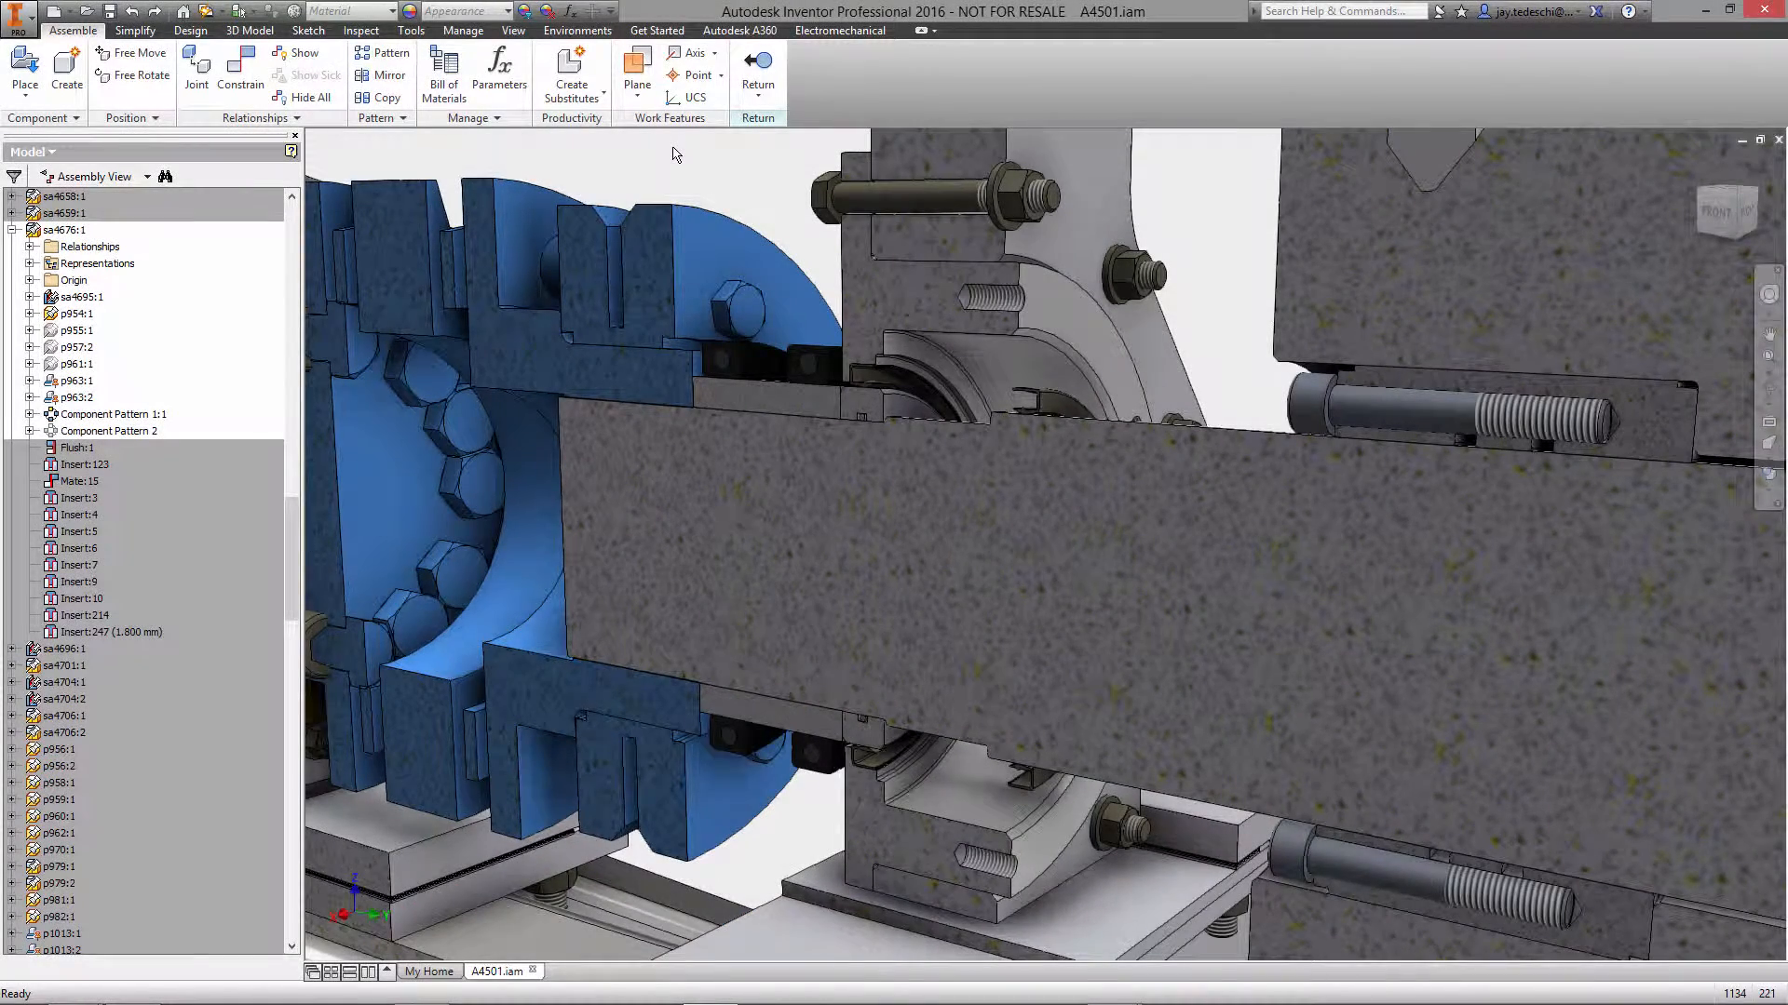
left_click(190, 30)
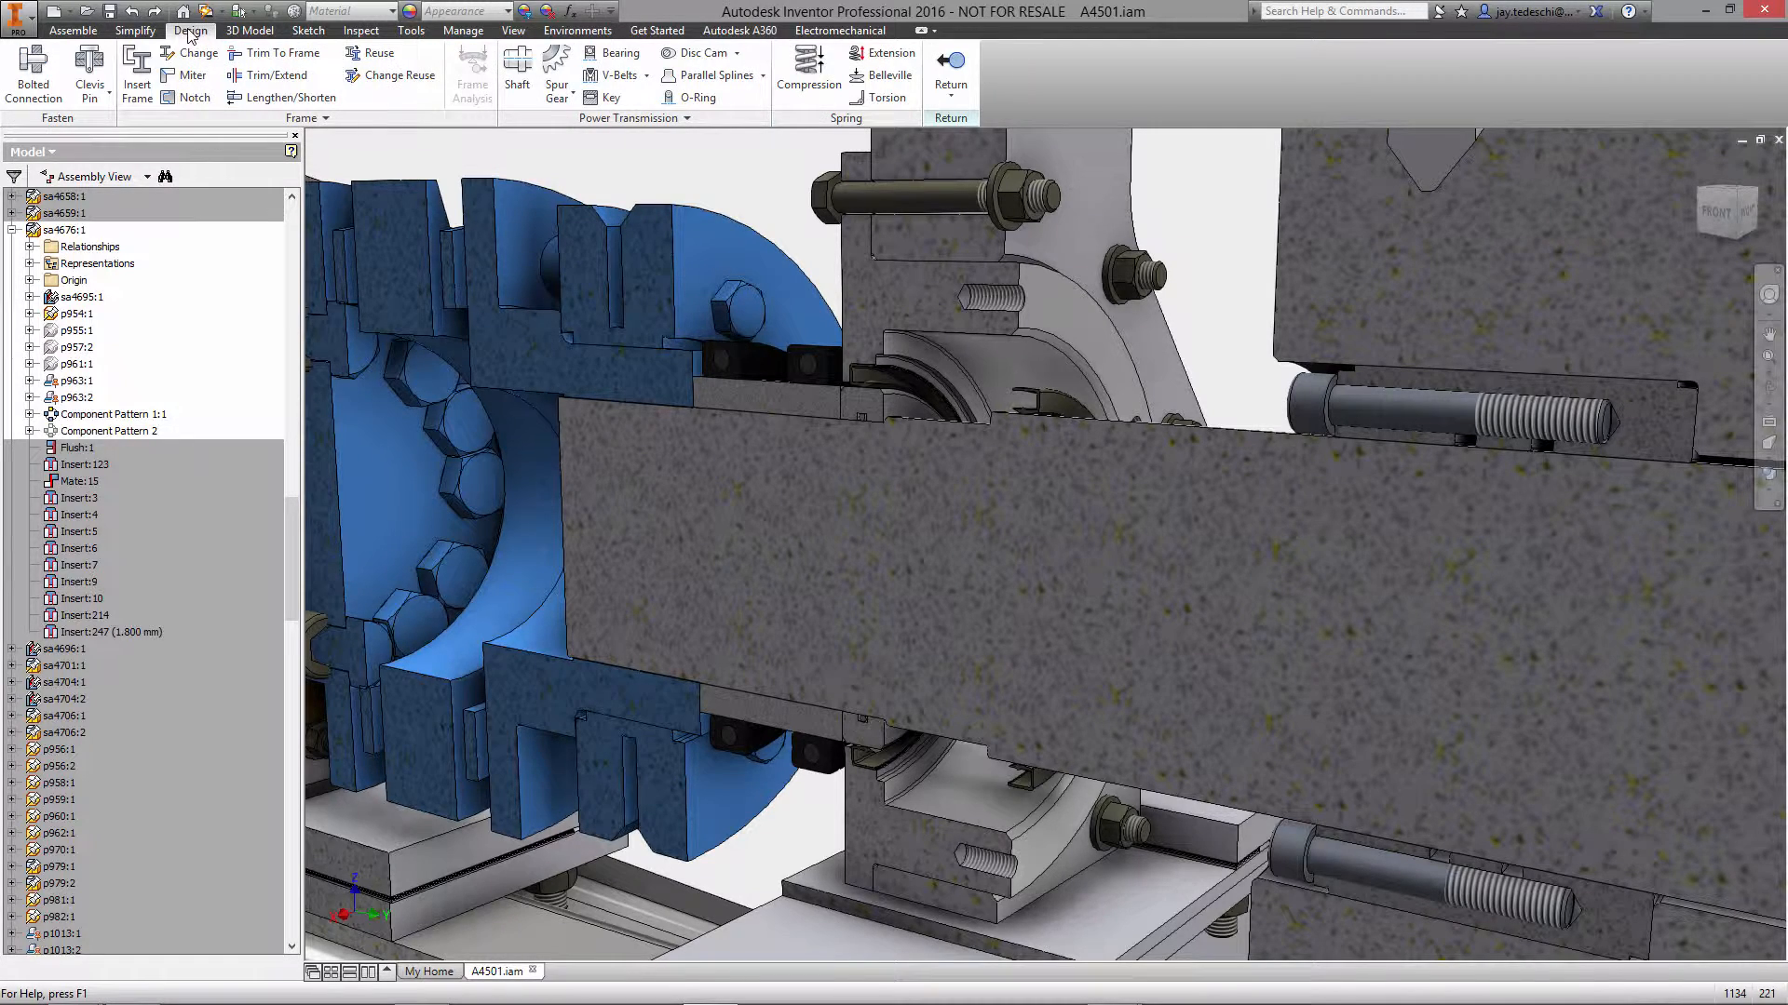
left_click(613, 53)
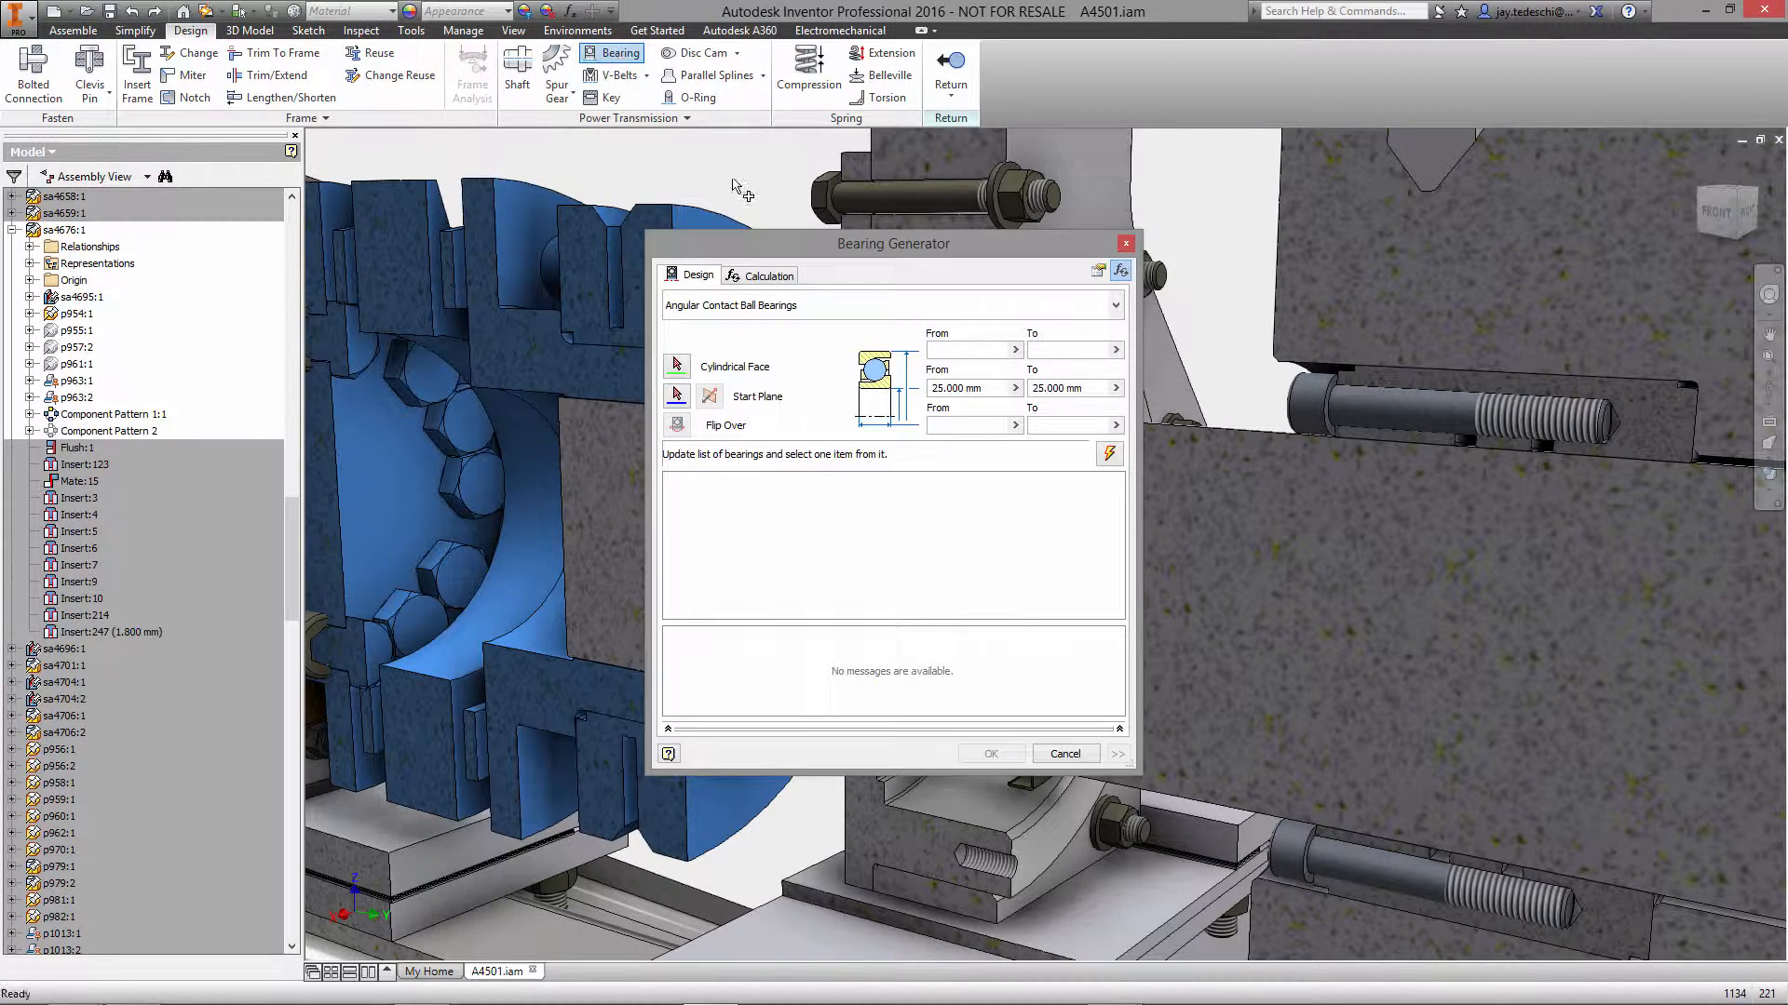
left_click_drag(779, 248, 451, 153)
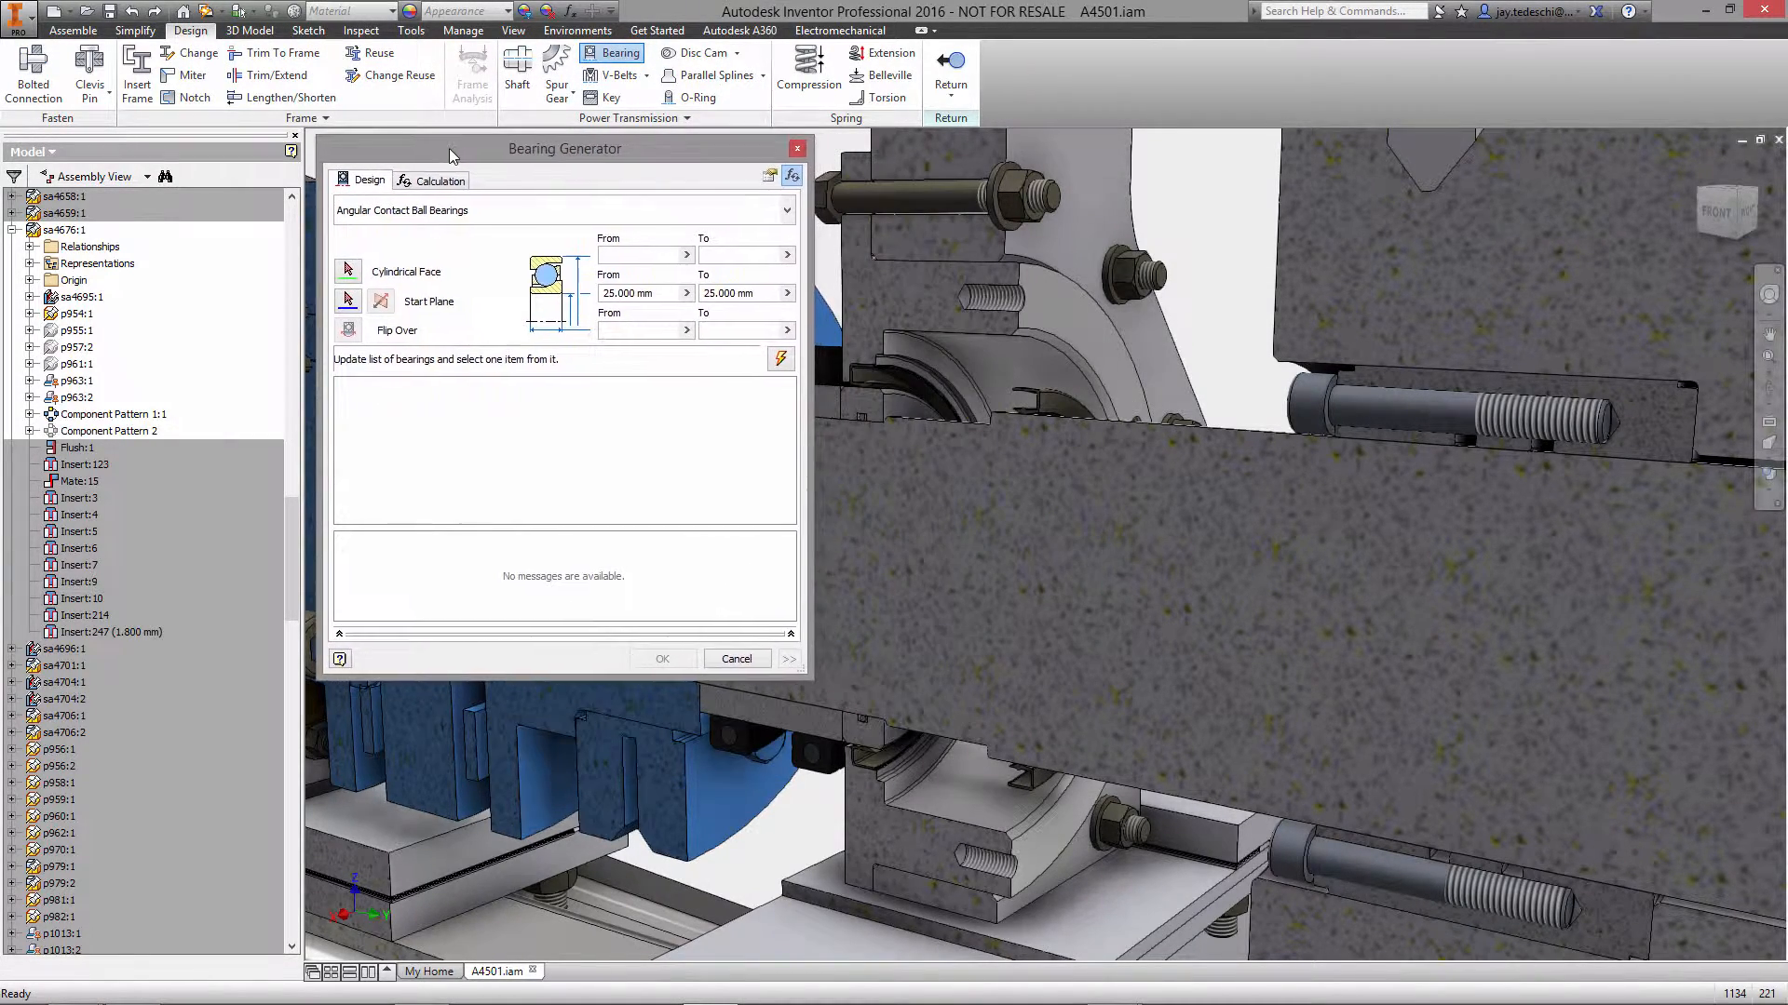
left_click(785, 210)
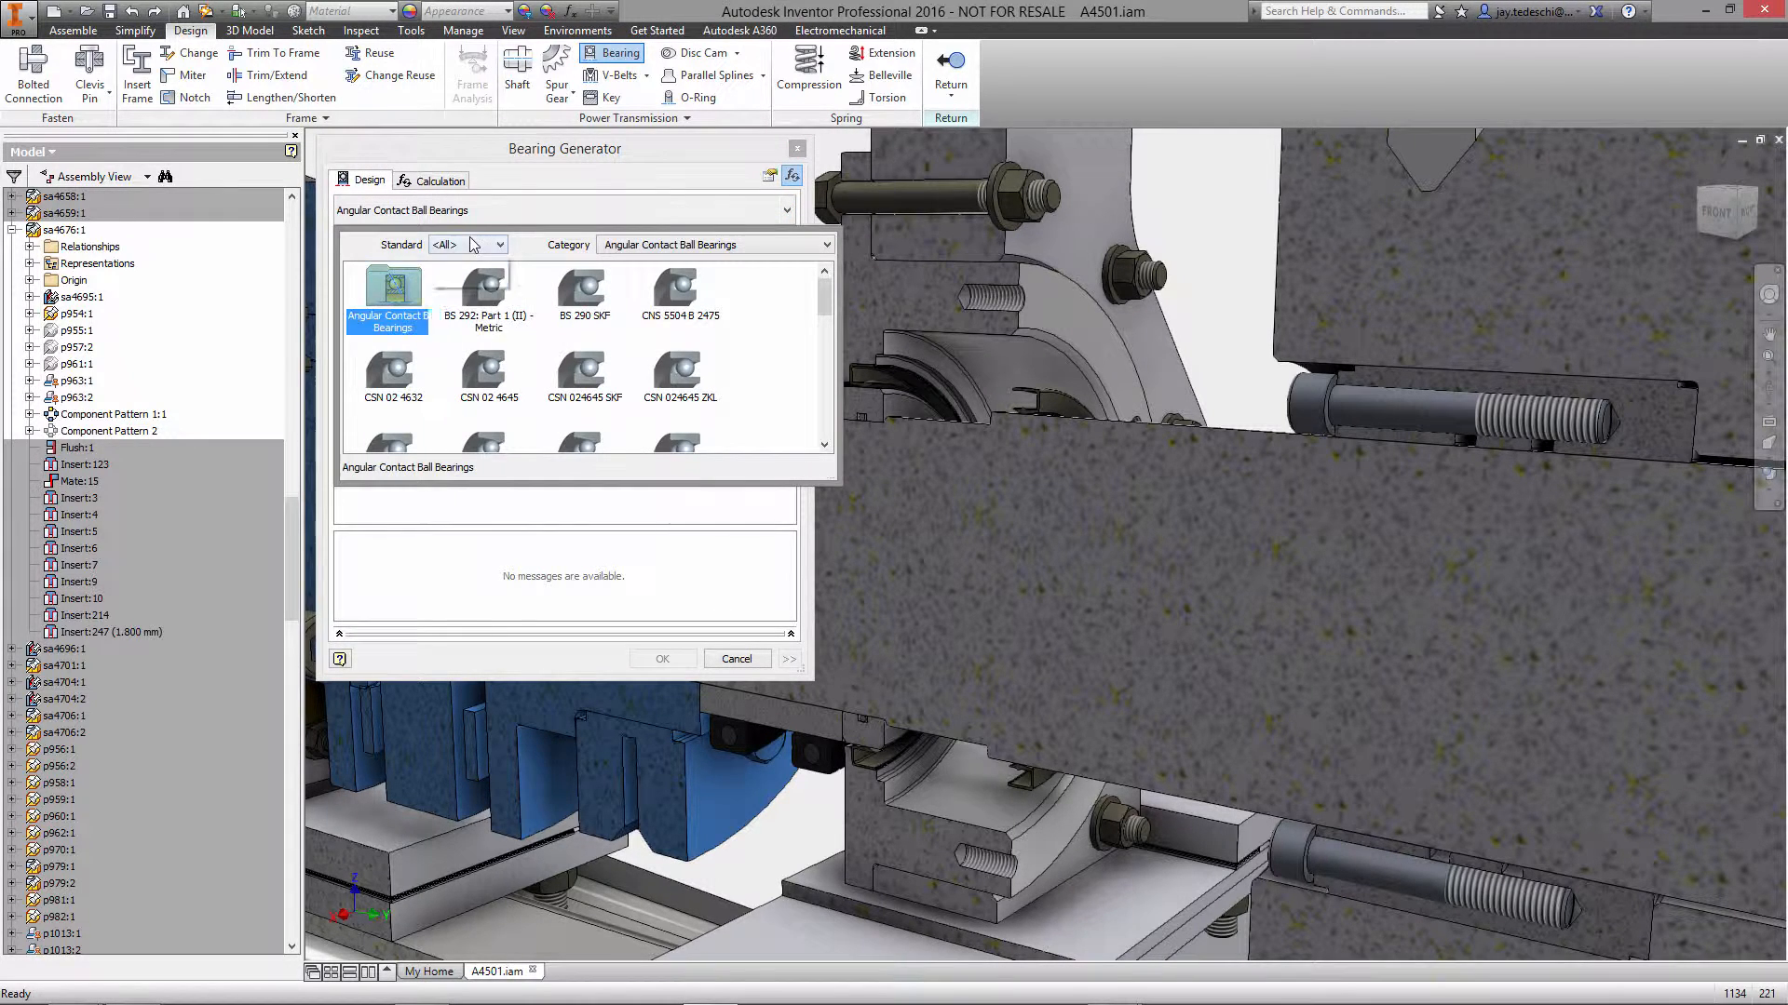
left_click(473, 245)
left_click(463, 346)
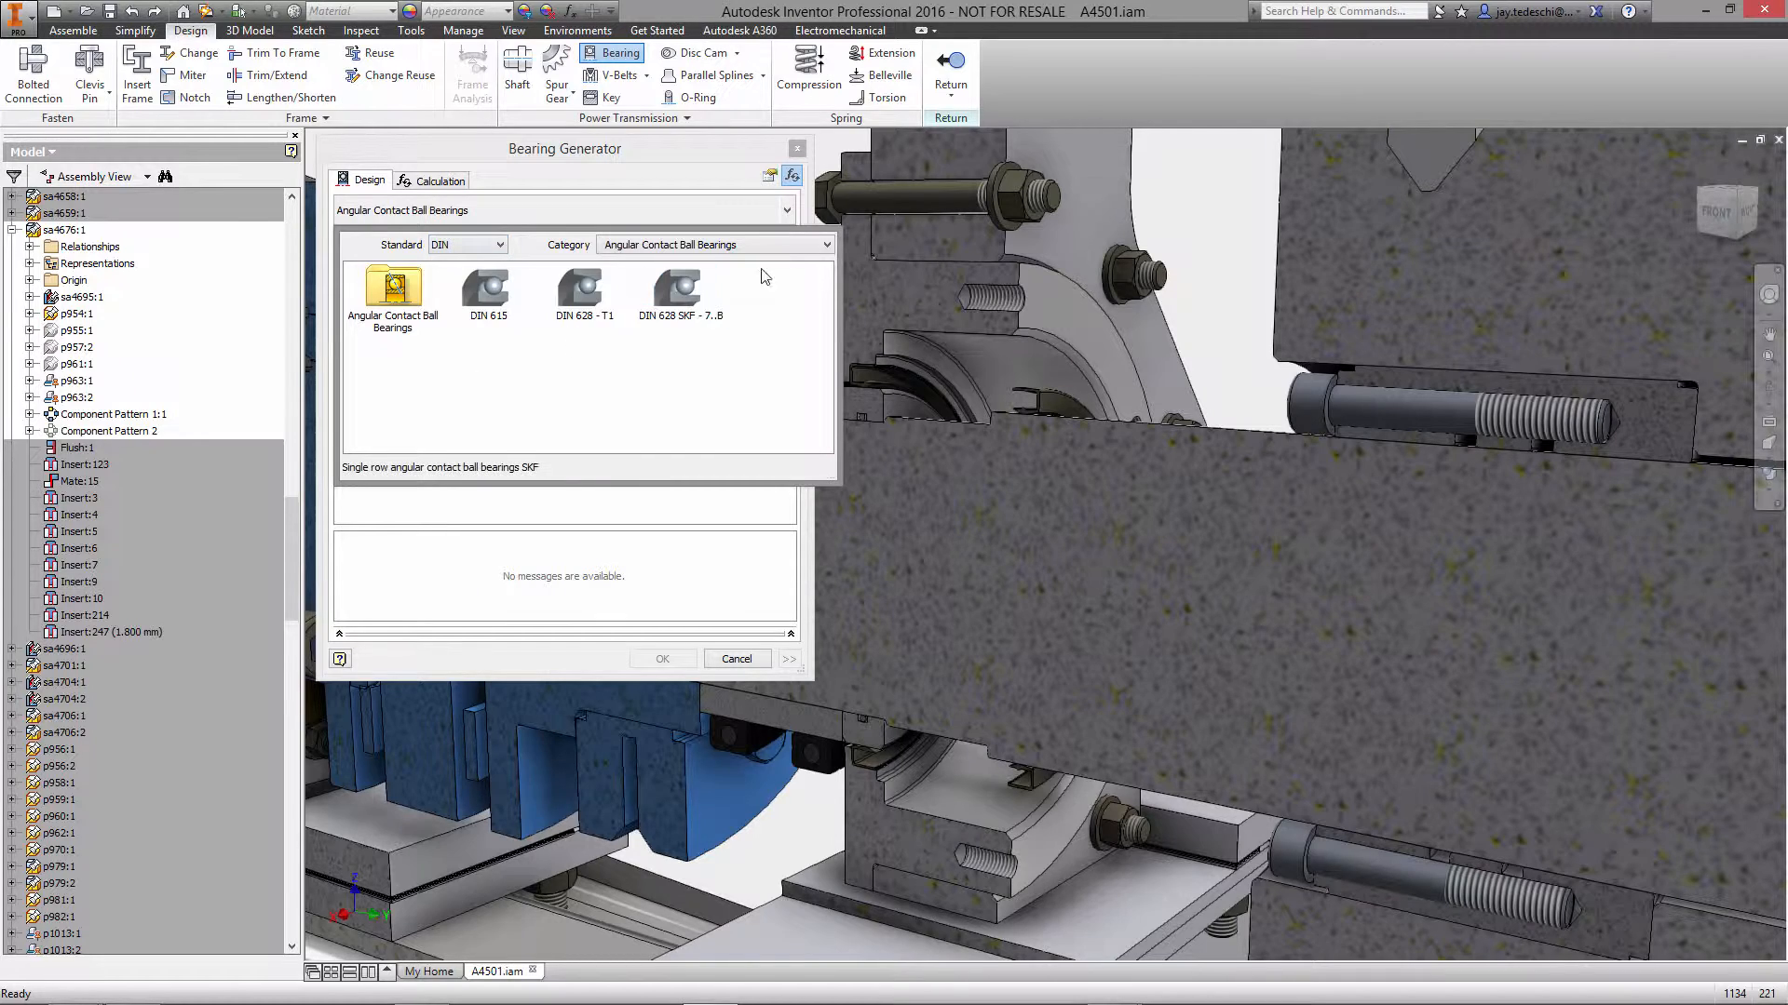
left_click(779, 246)
left_click(676, 483)
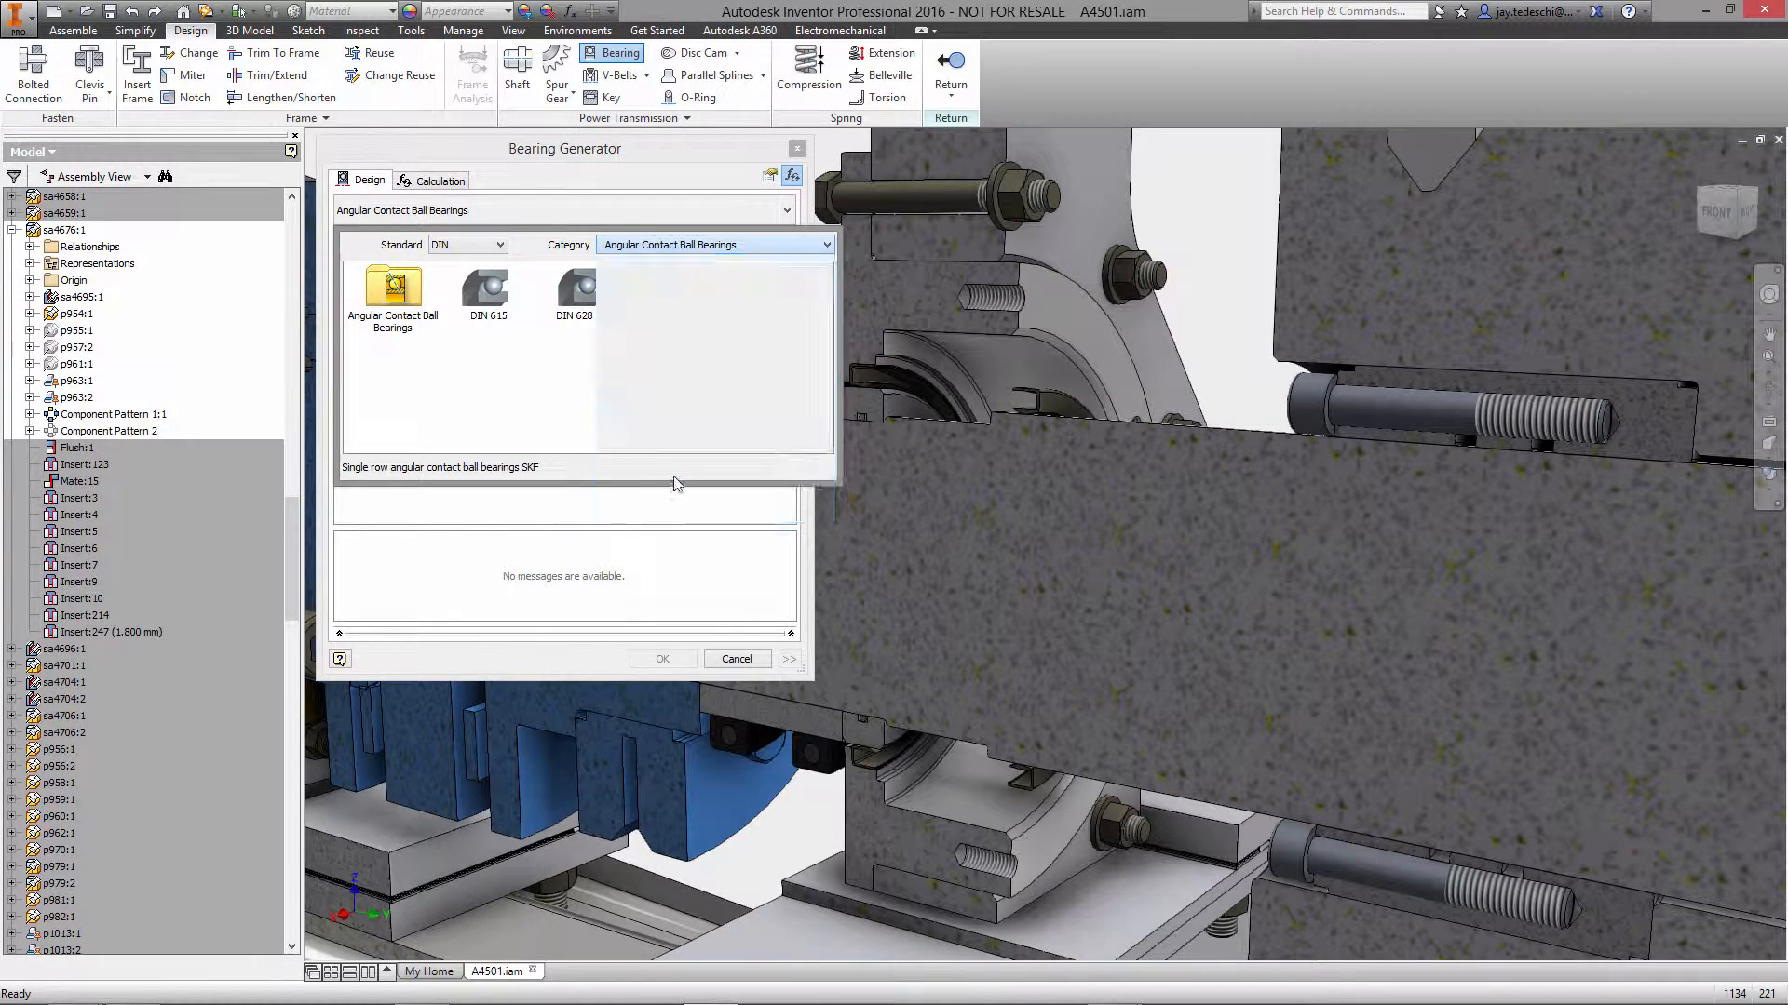
left_click(686, 324)
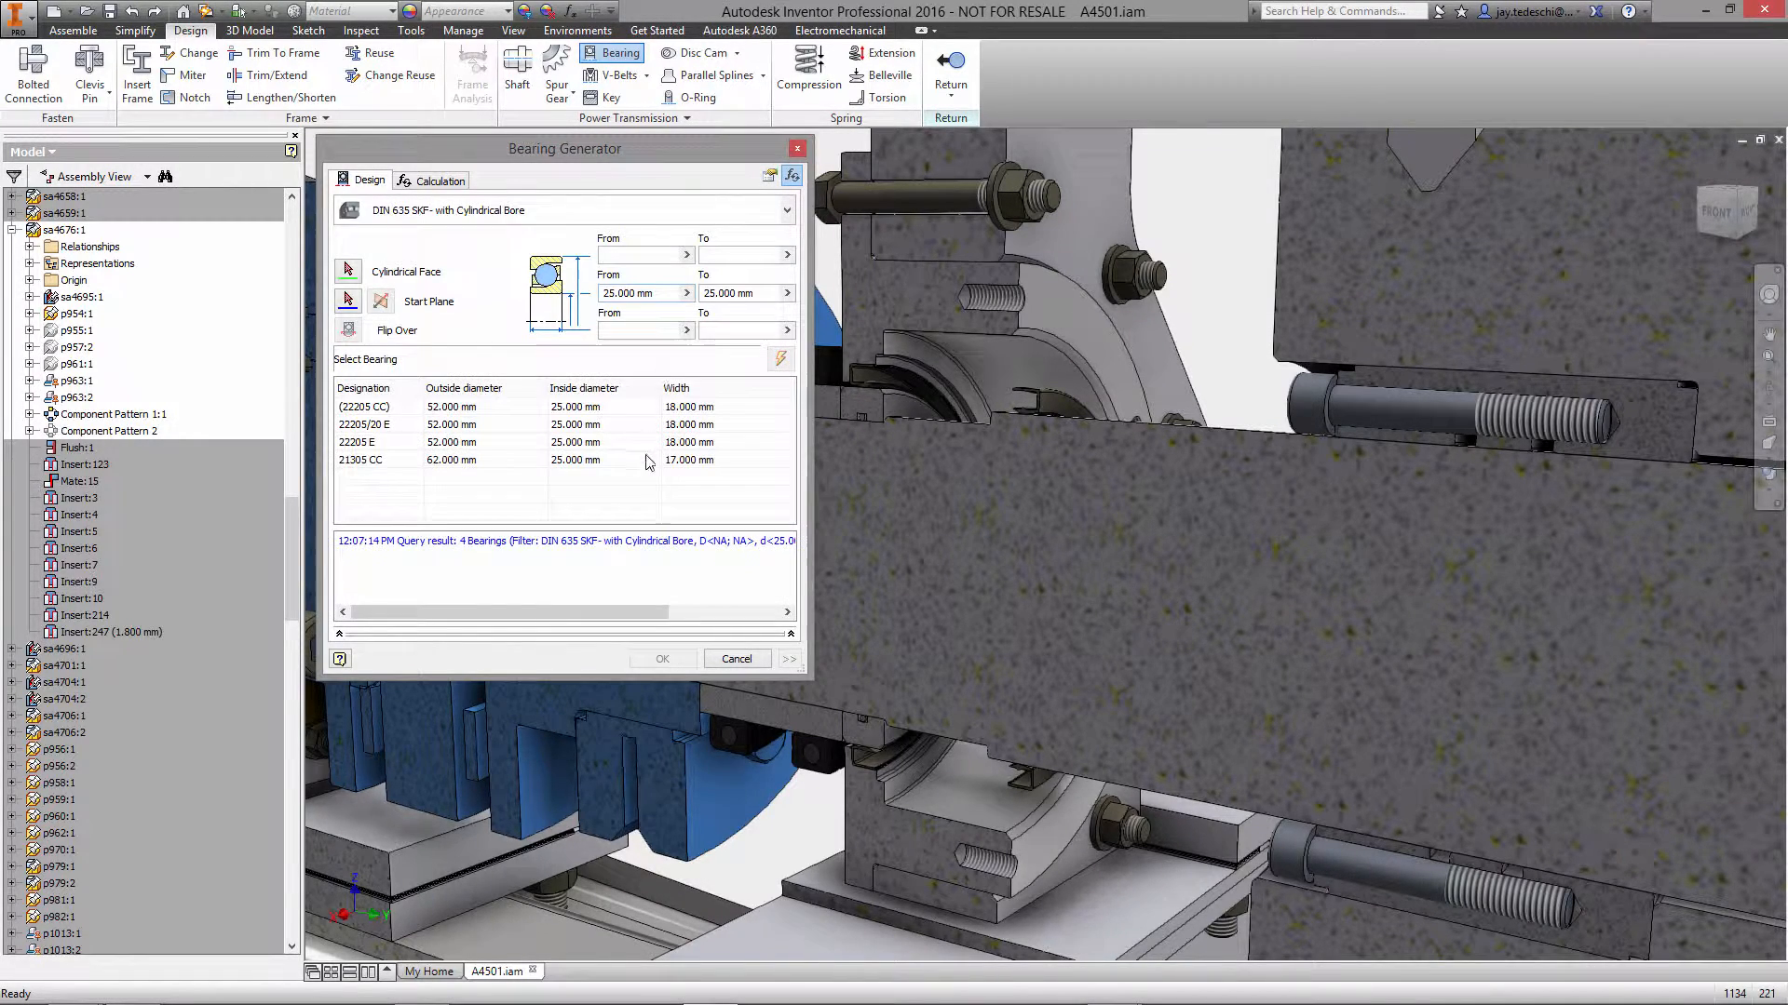
Place the bearing on the housing's cylindrical bore face, with Work Plane3 of p954 as the start plane.
left_click(348, 270)
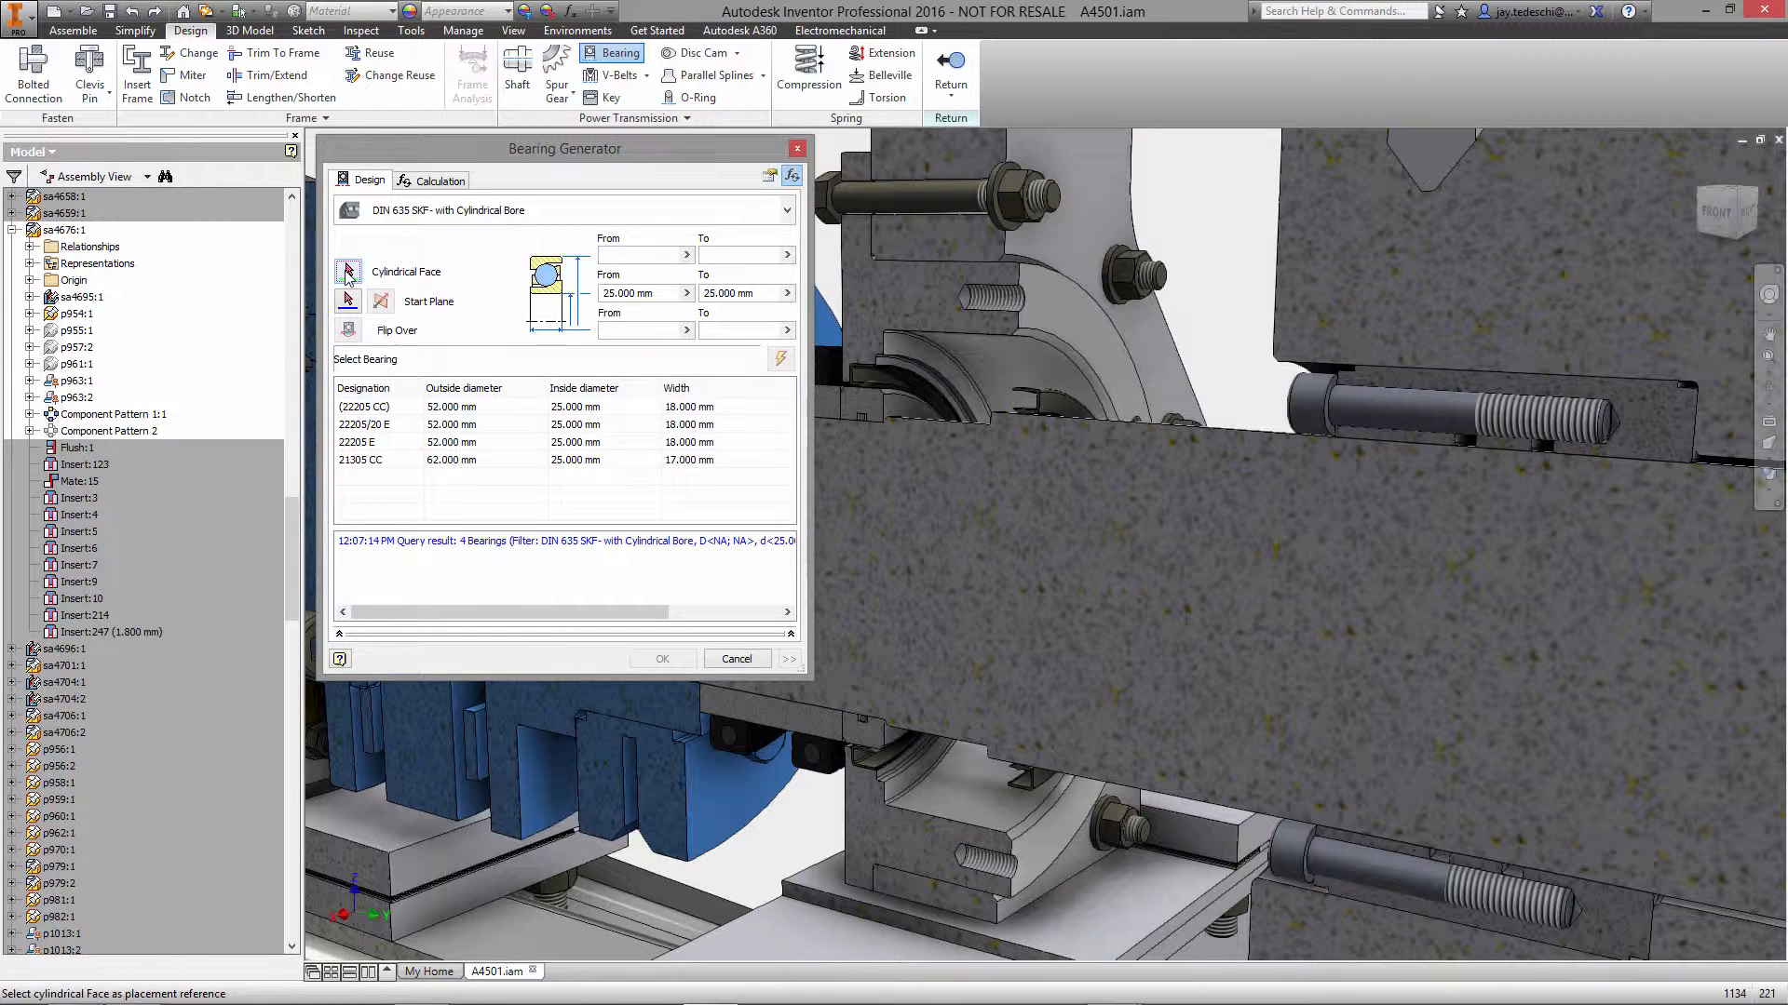
left_click(1028, 371)
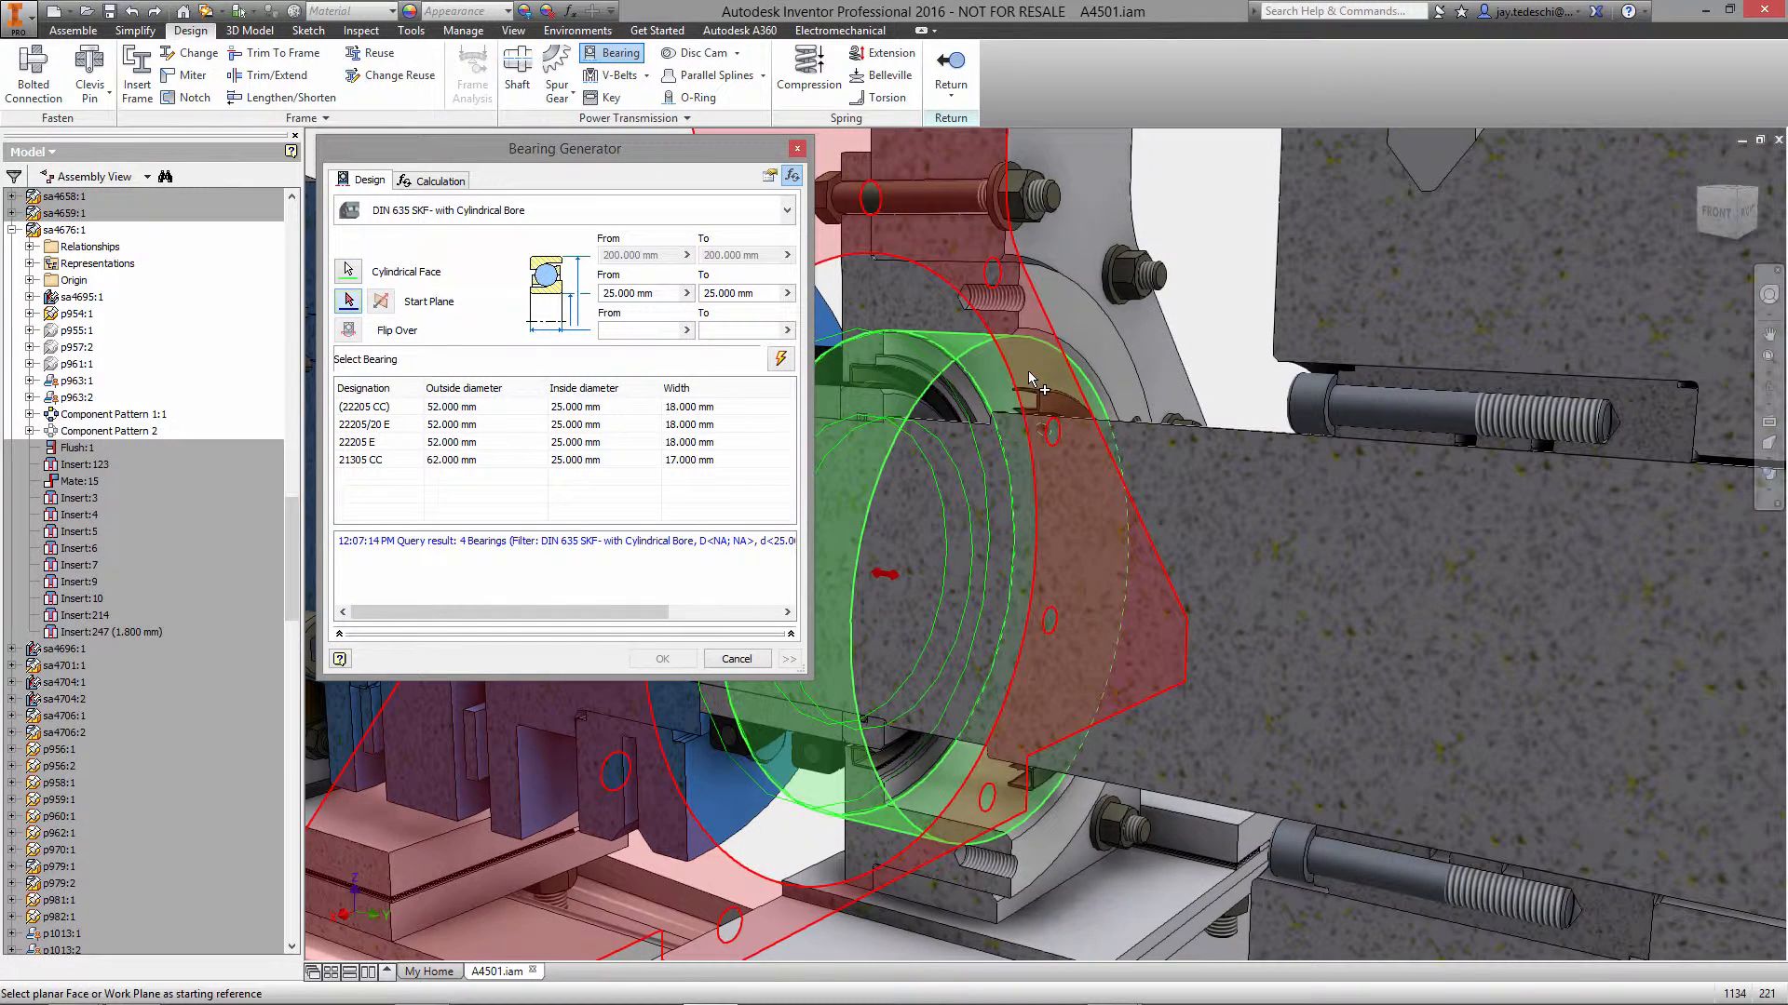
left_click(30, 314)
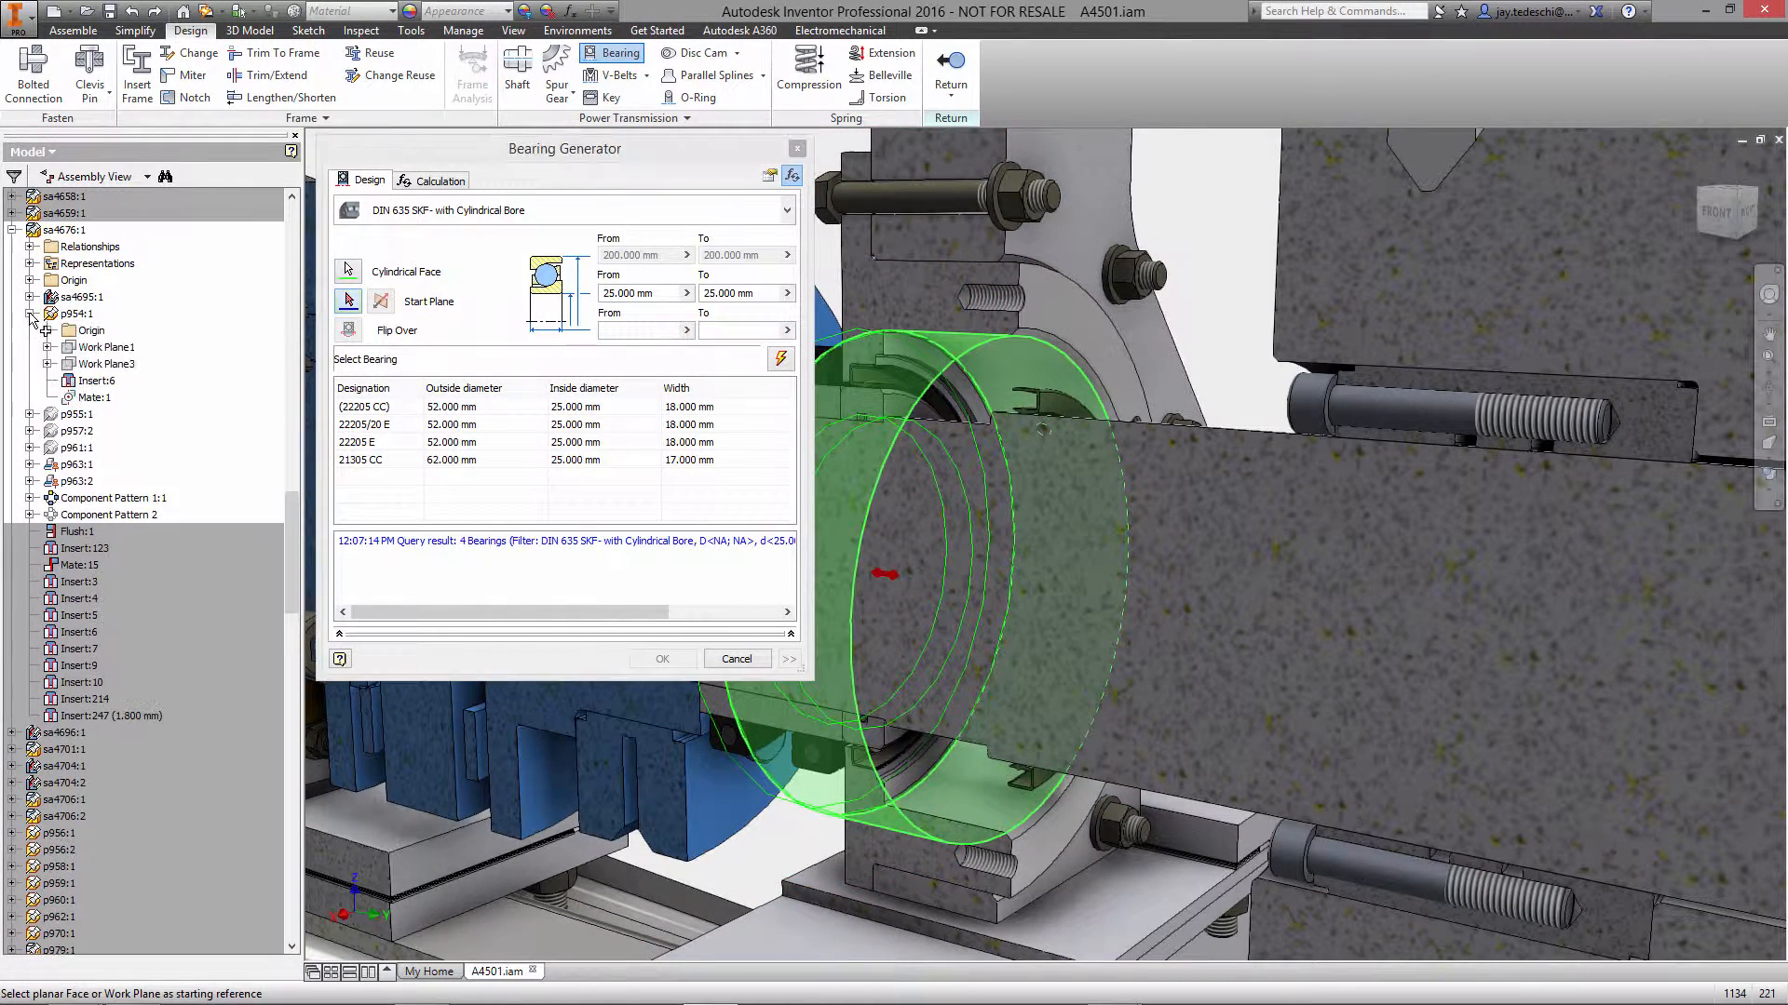
left_click(107, 364)
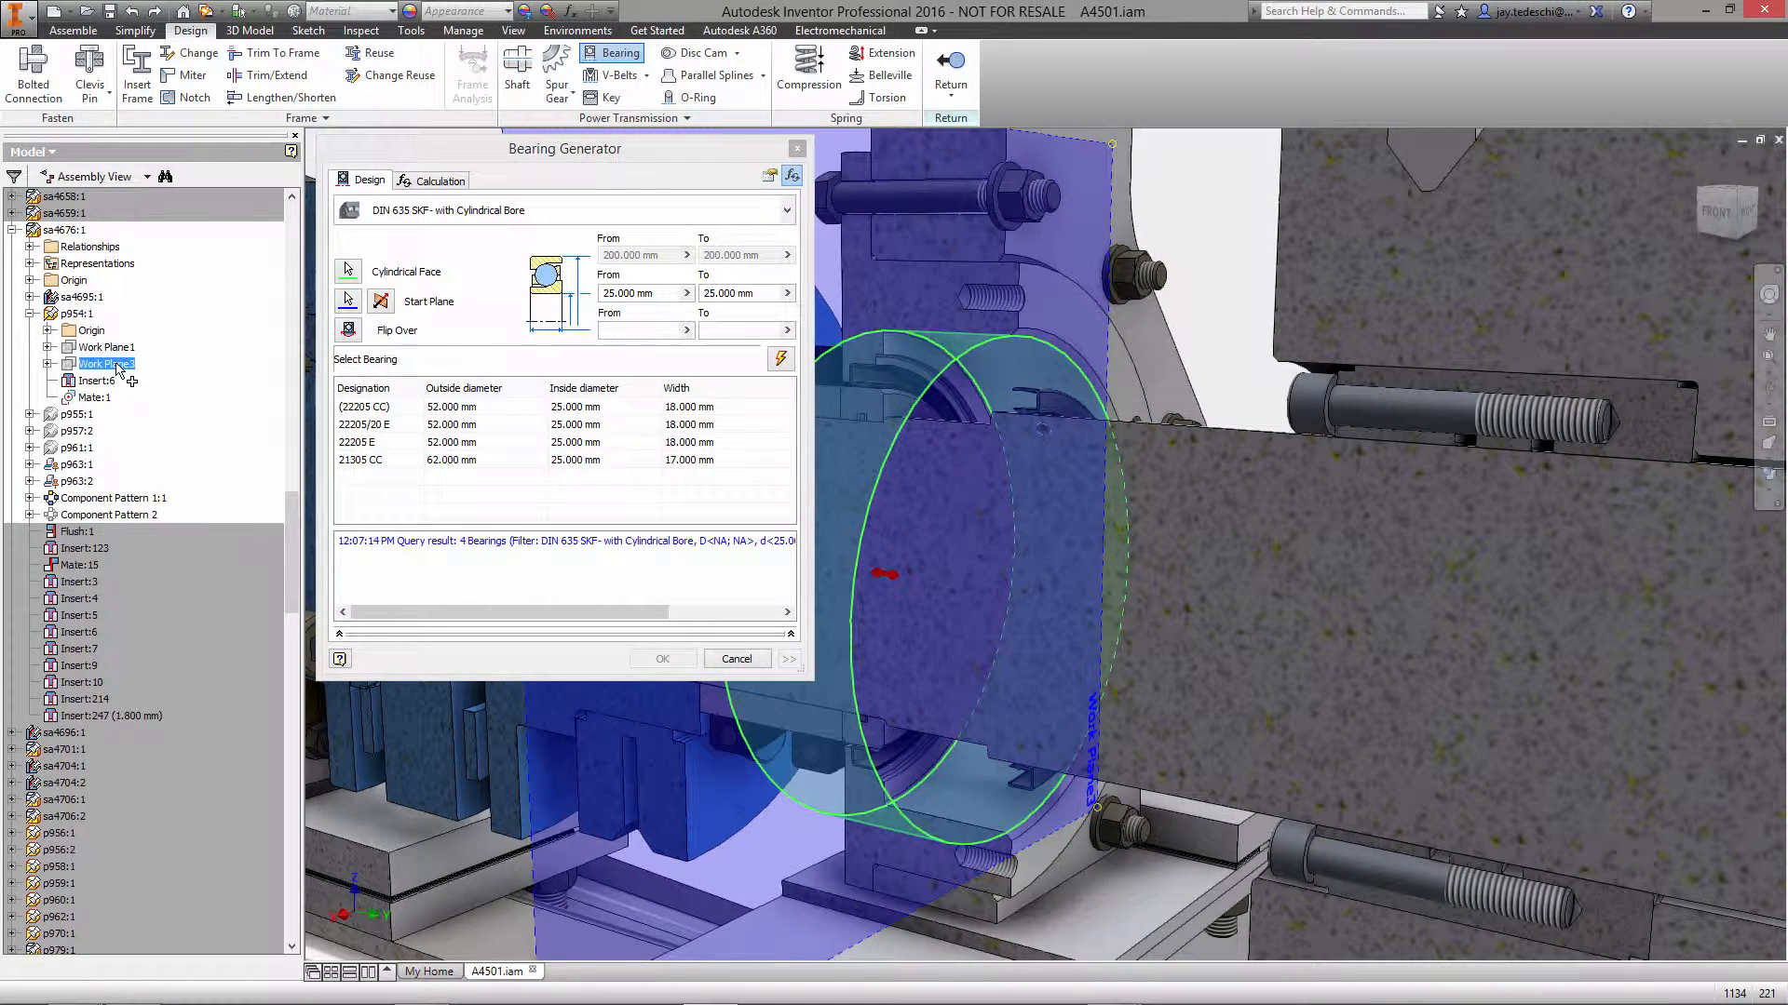
Limit the bearing search to a maximum inside diameter of 160 mm and a width of 25 to 60 mm, and update the list.
double_click(762, 296)
type("160")
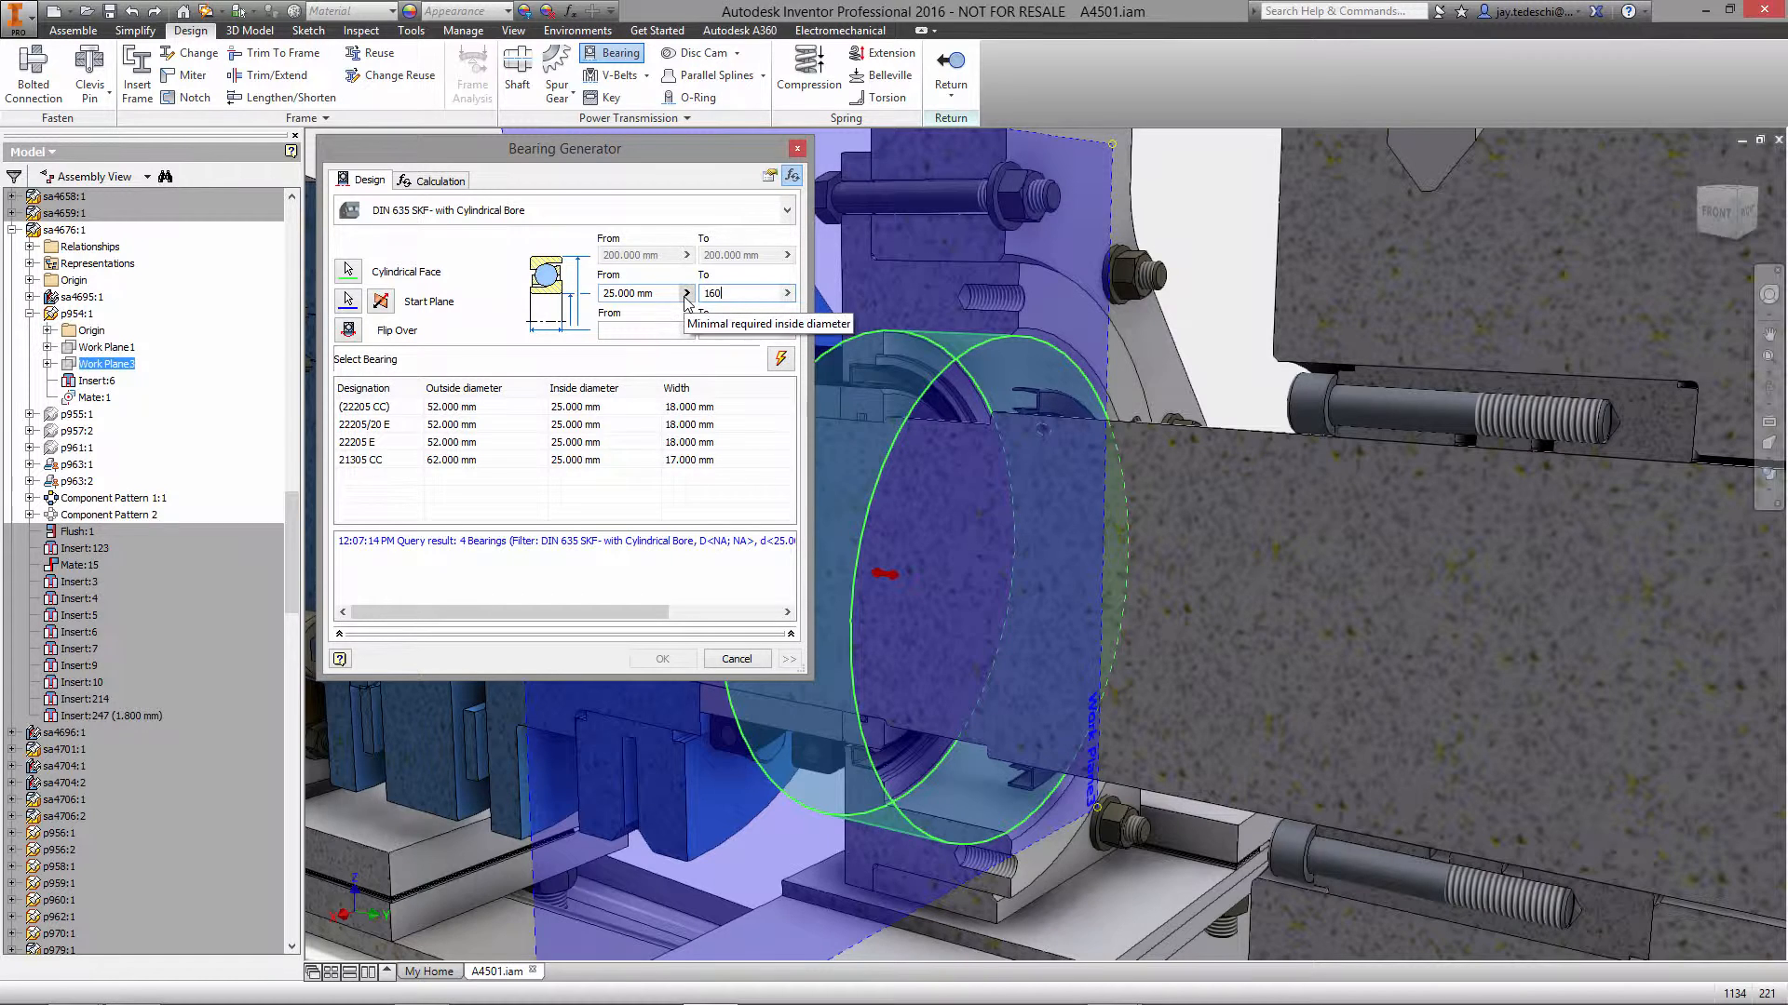
left_click(635, 329)
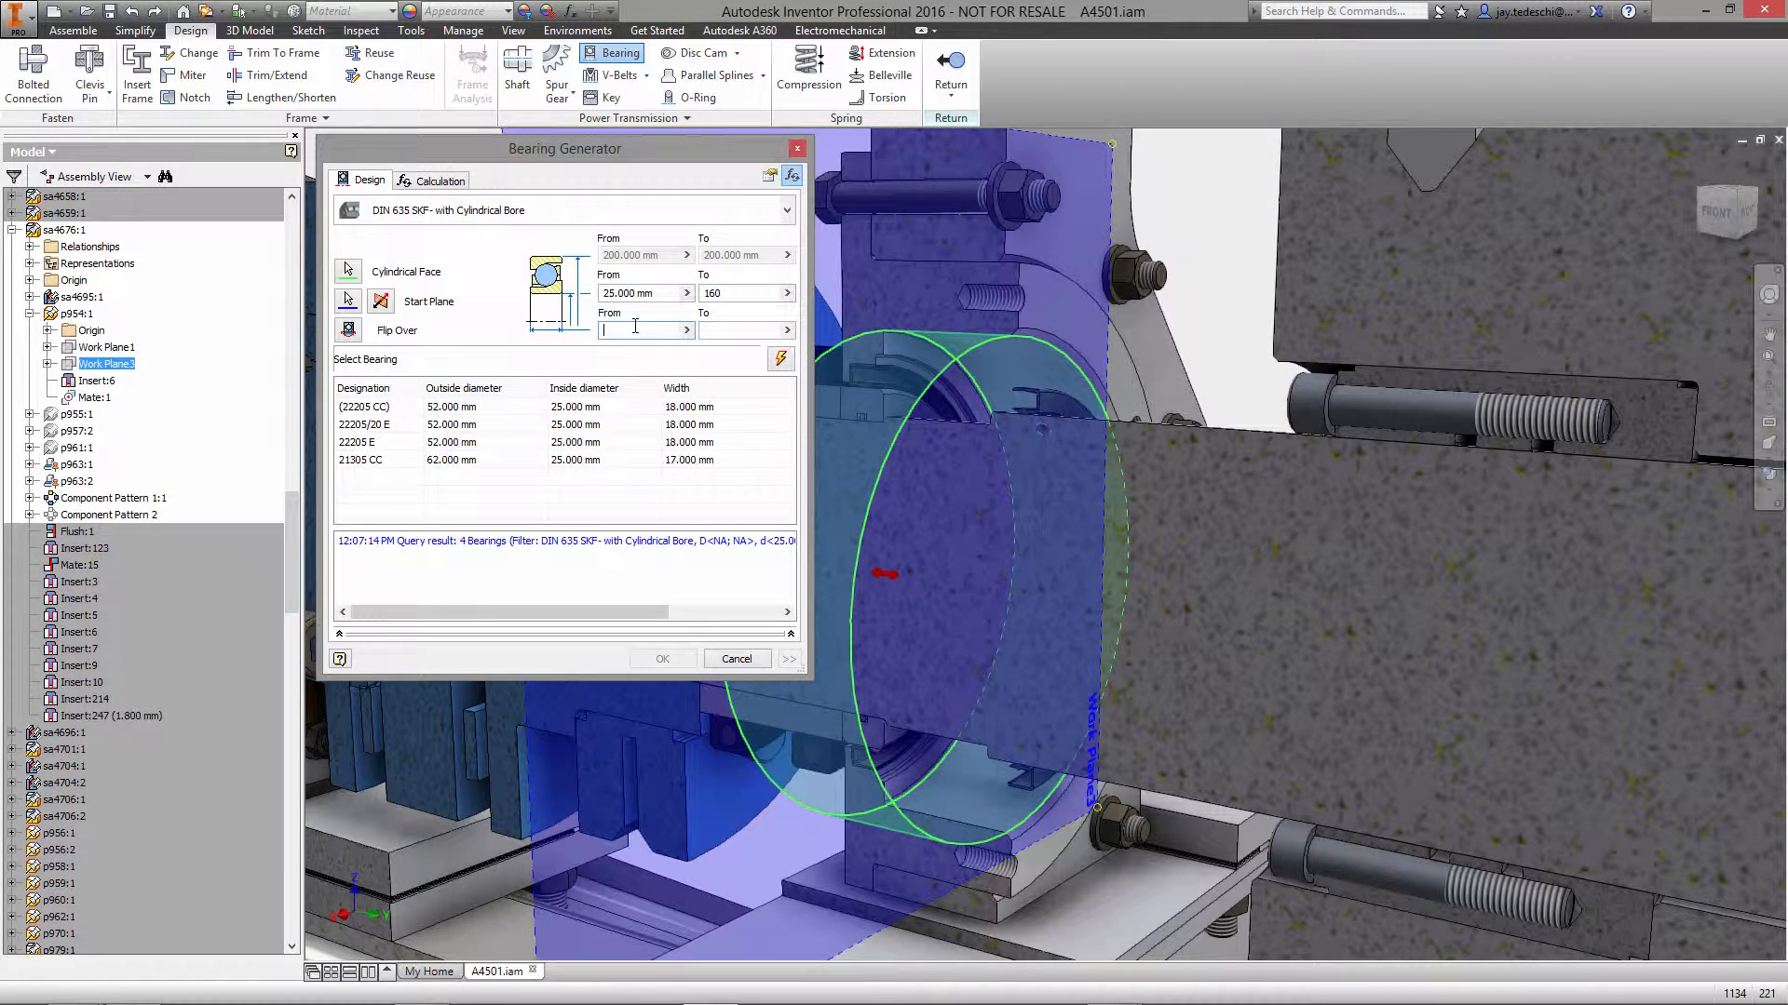
type("25")
left_click(738, 329)
left_click(780, 359)
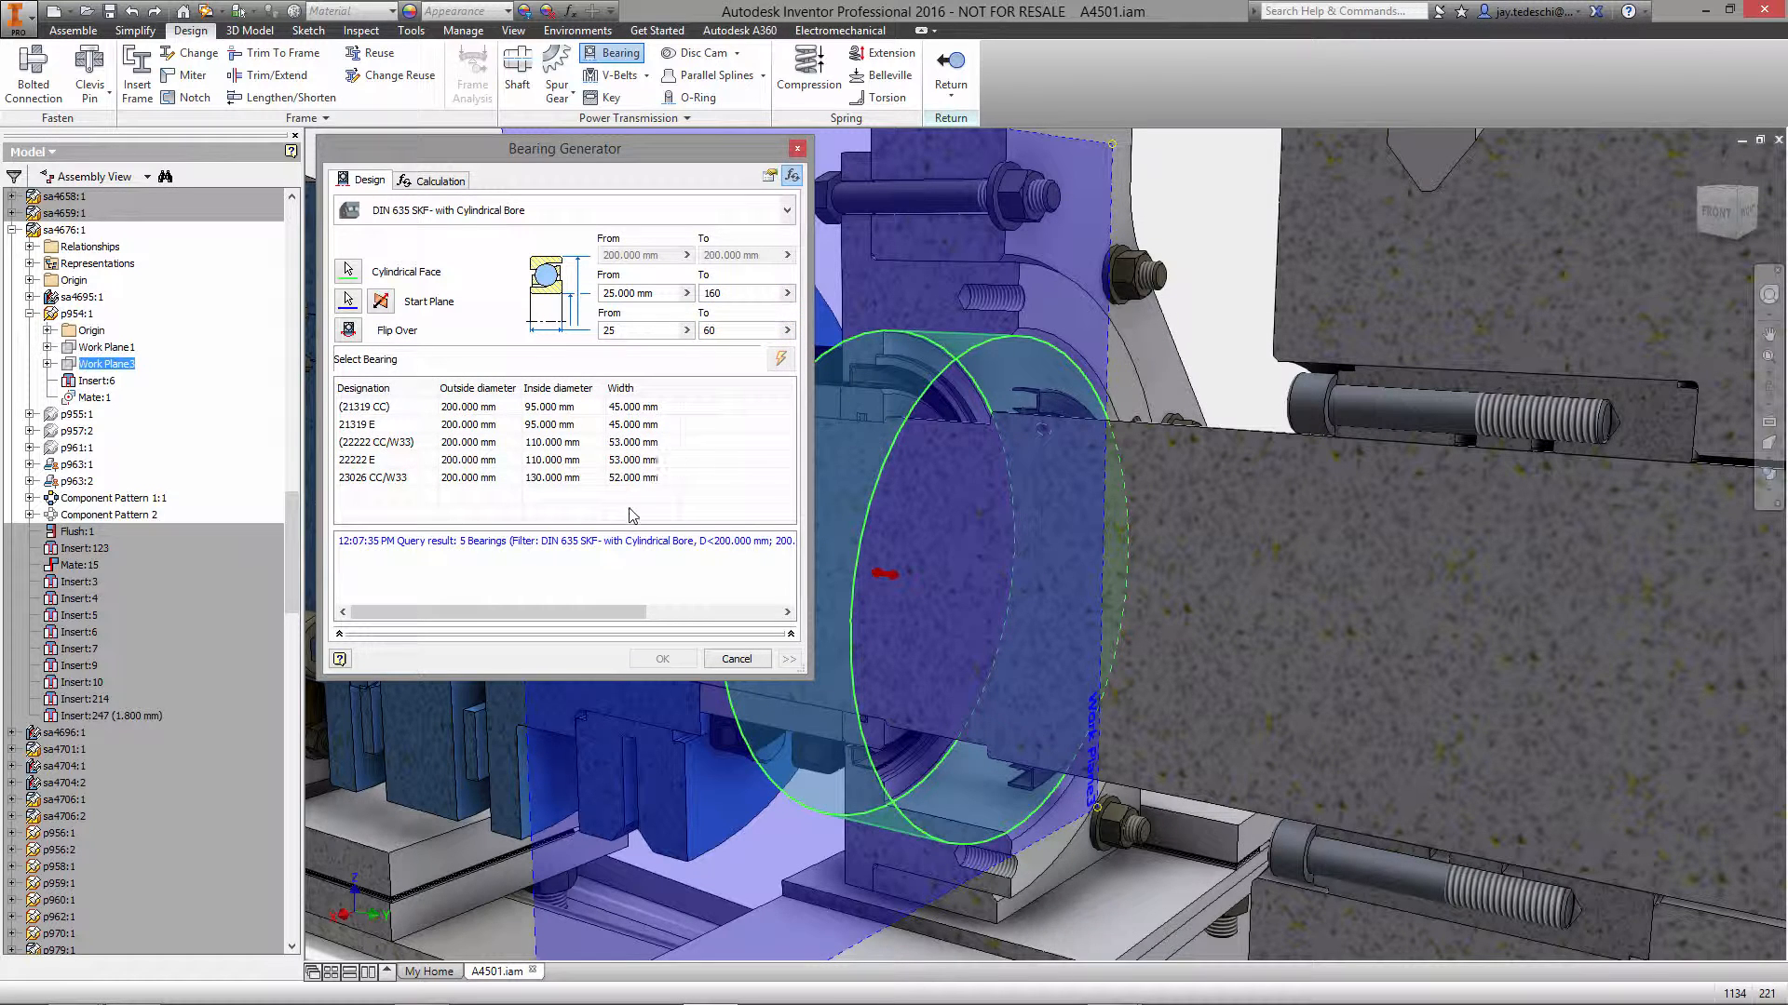
Choose bearing 23026 CC/W33, insert it, and finish editing the sa4676 subassembly.
left_click(463, 480)
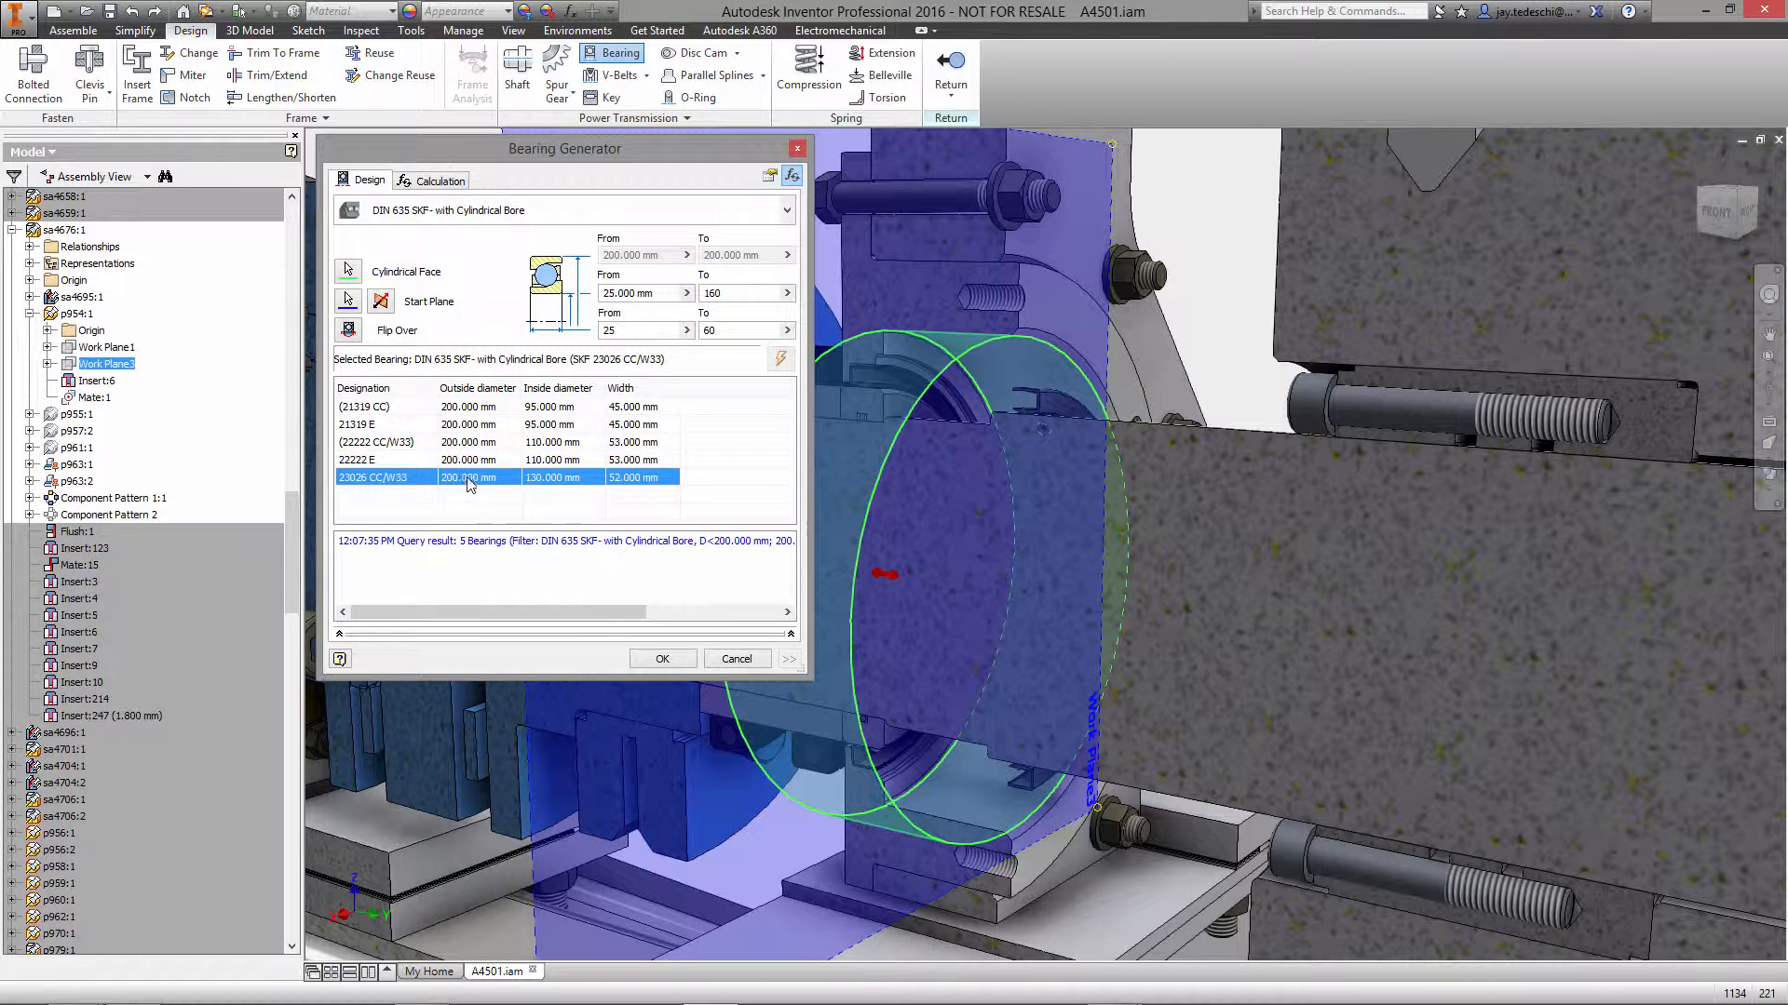
left_click(662, 659)
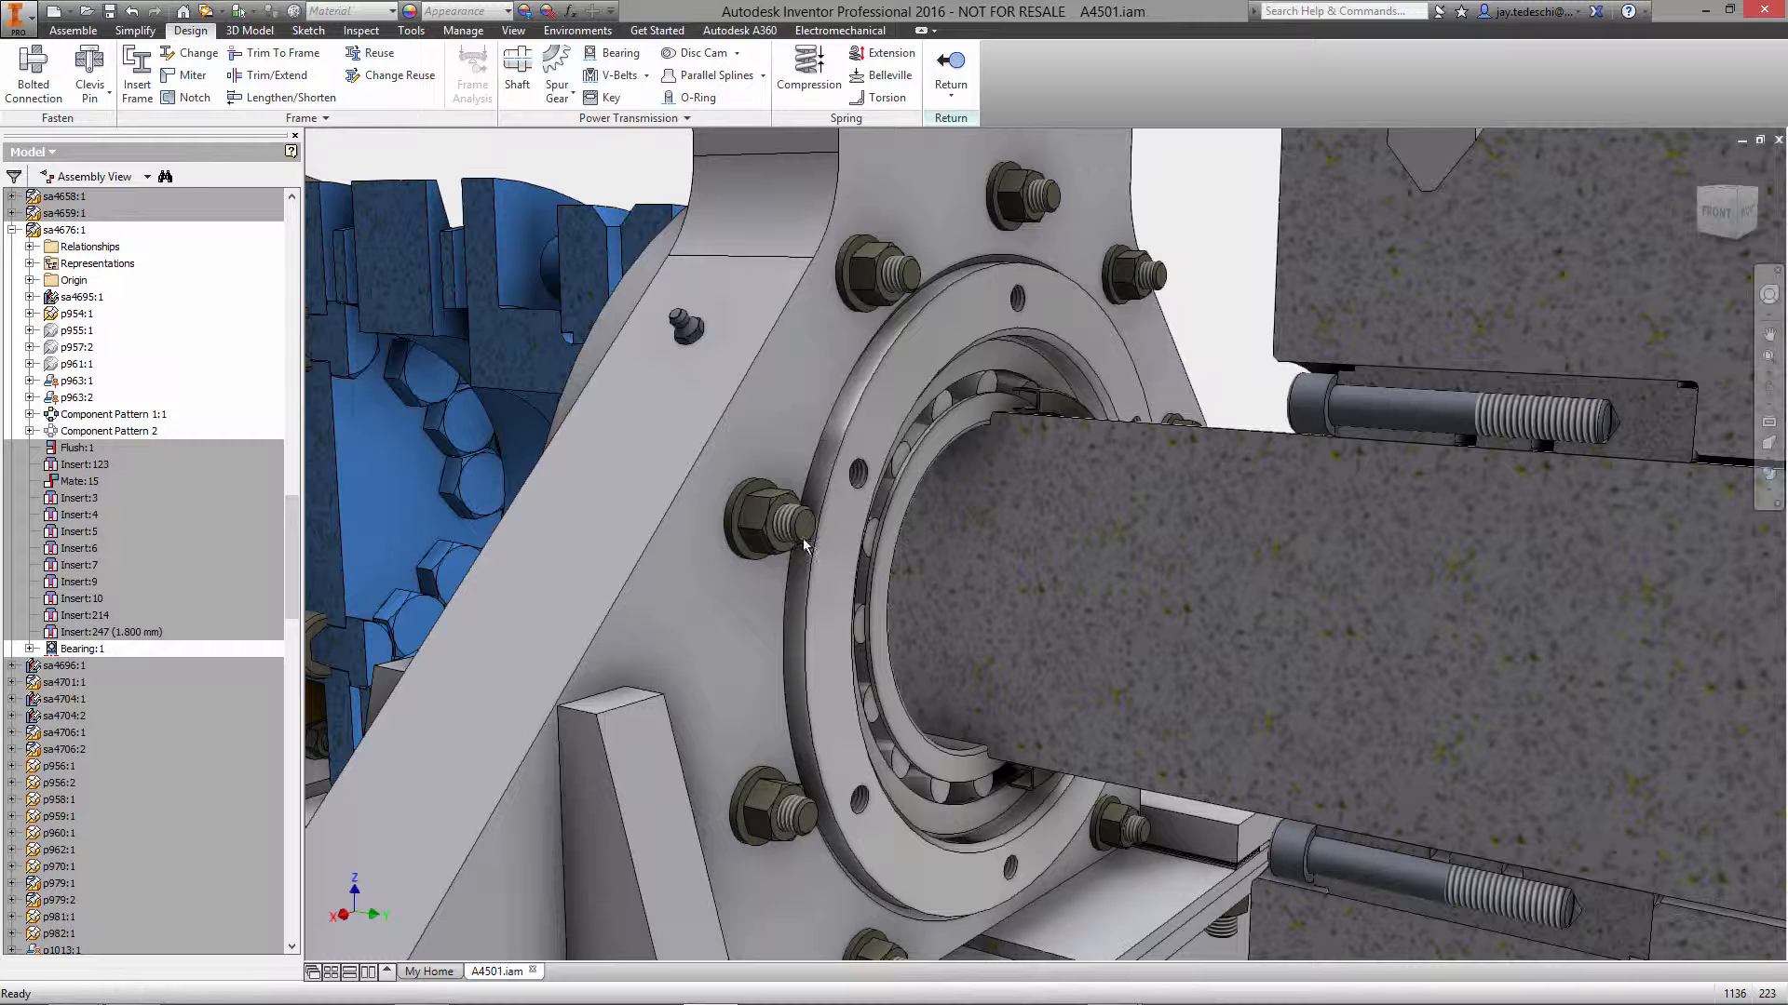
right_click(1195, 326)
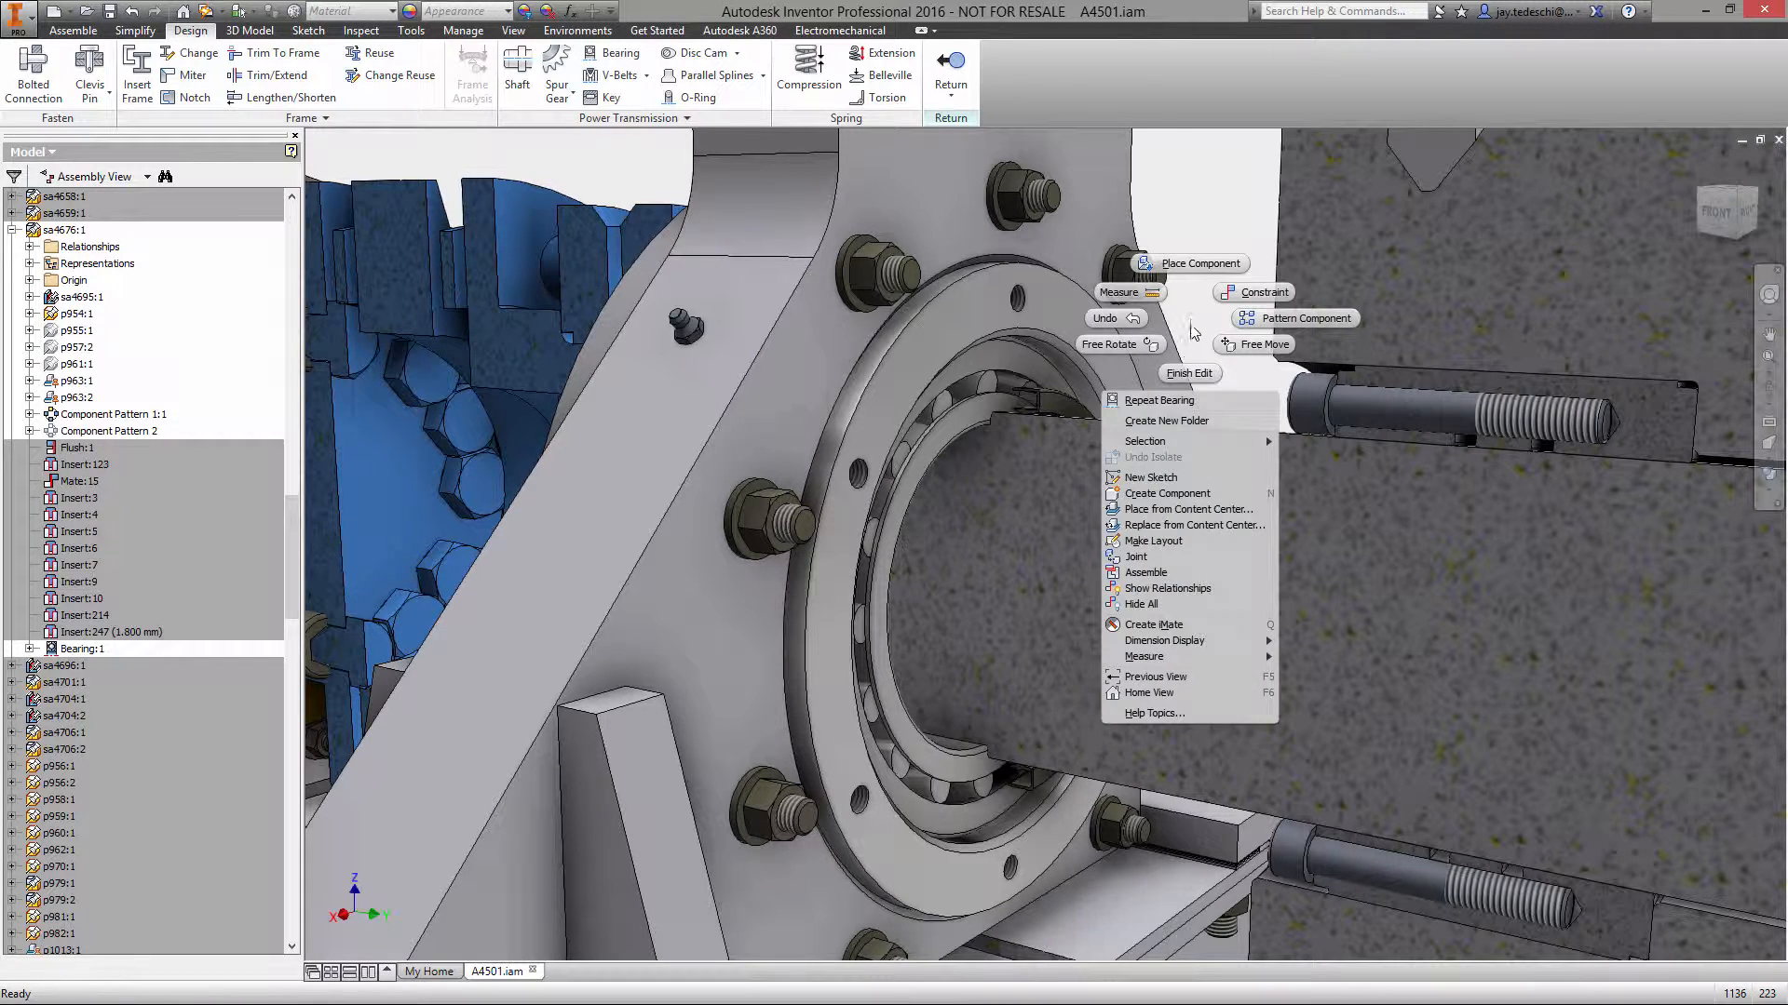
left_click(1196, 367)
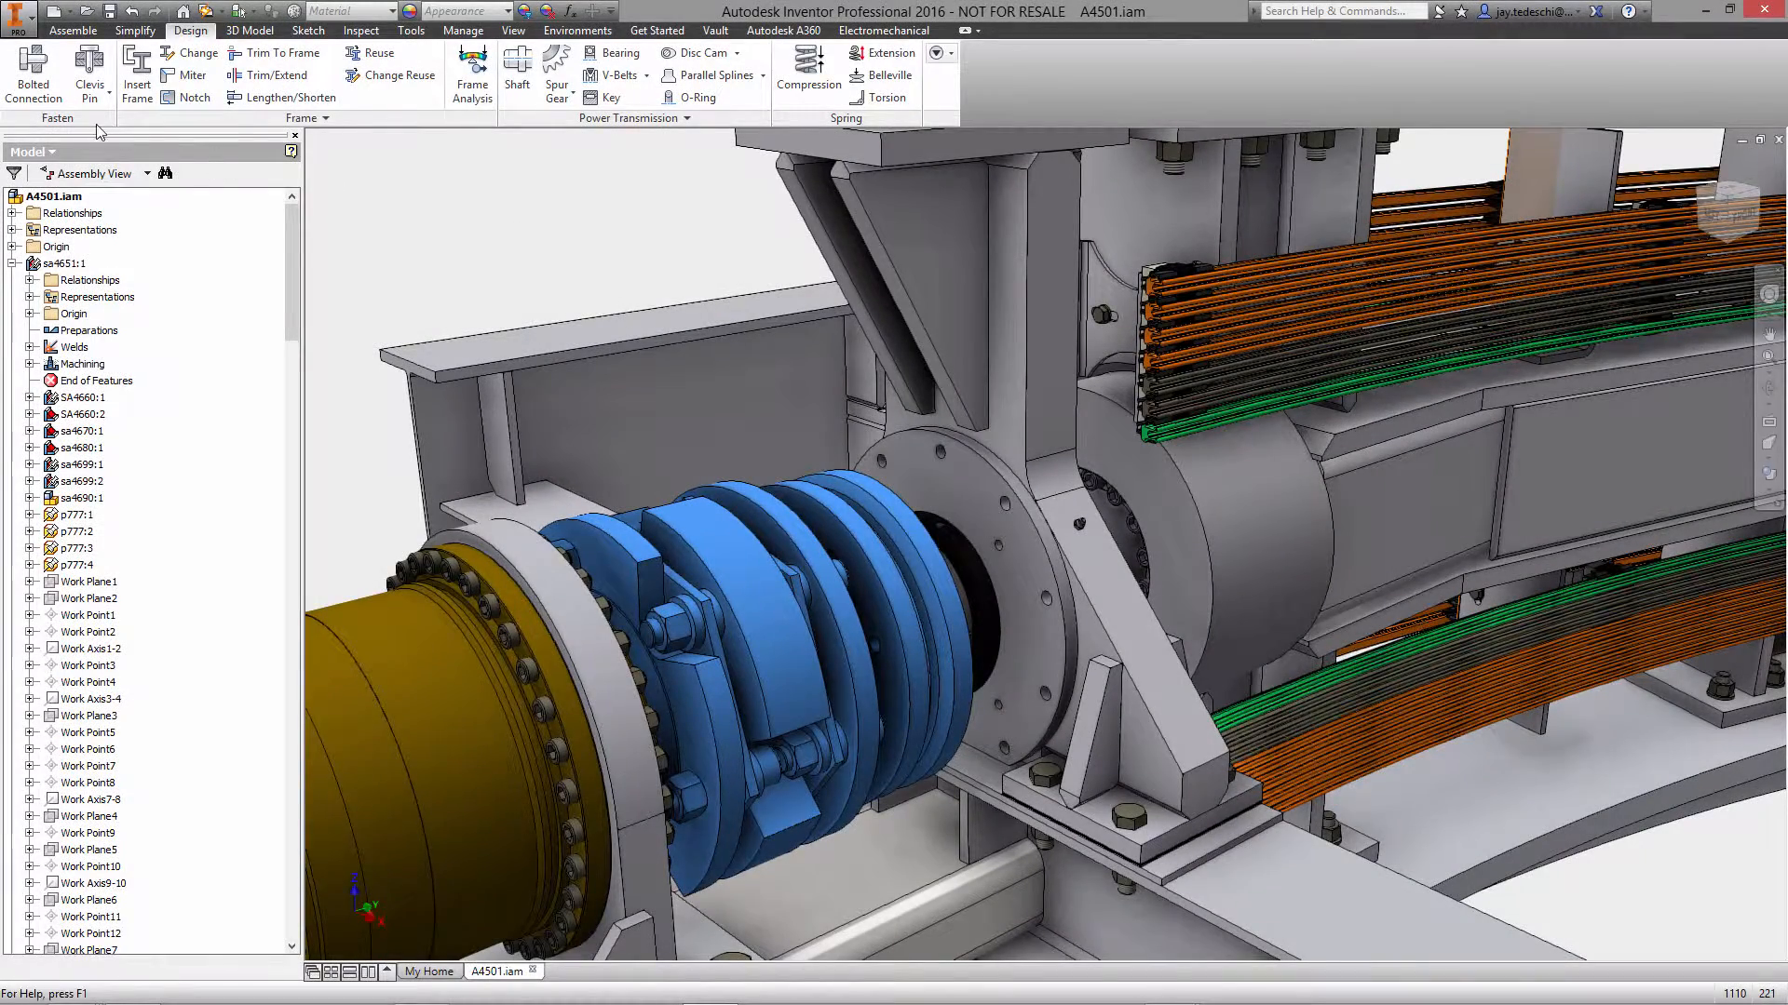
Start a bolted connection from the round flange face through its upper existing hole, following the hole pattern and ending at the bearing support plate.
left_click(33, 64)
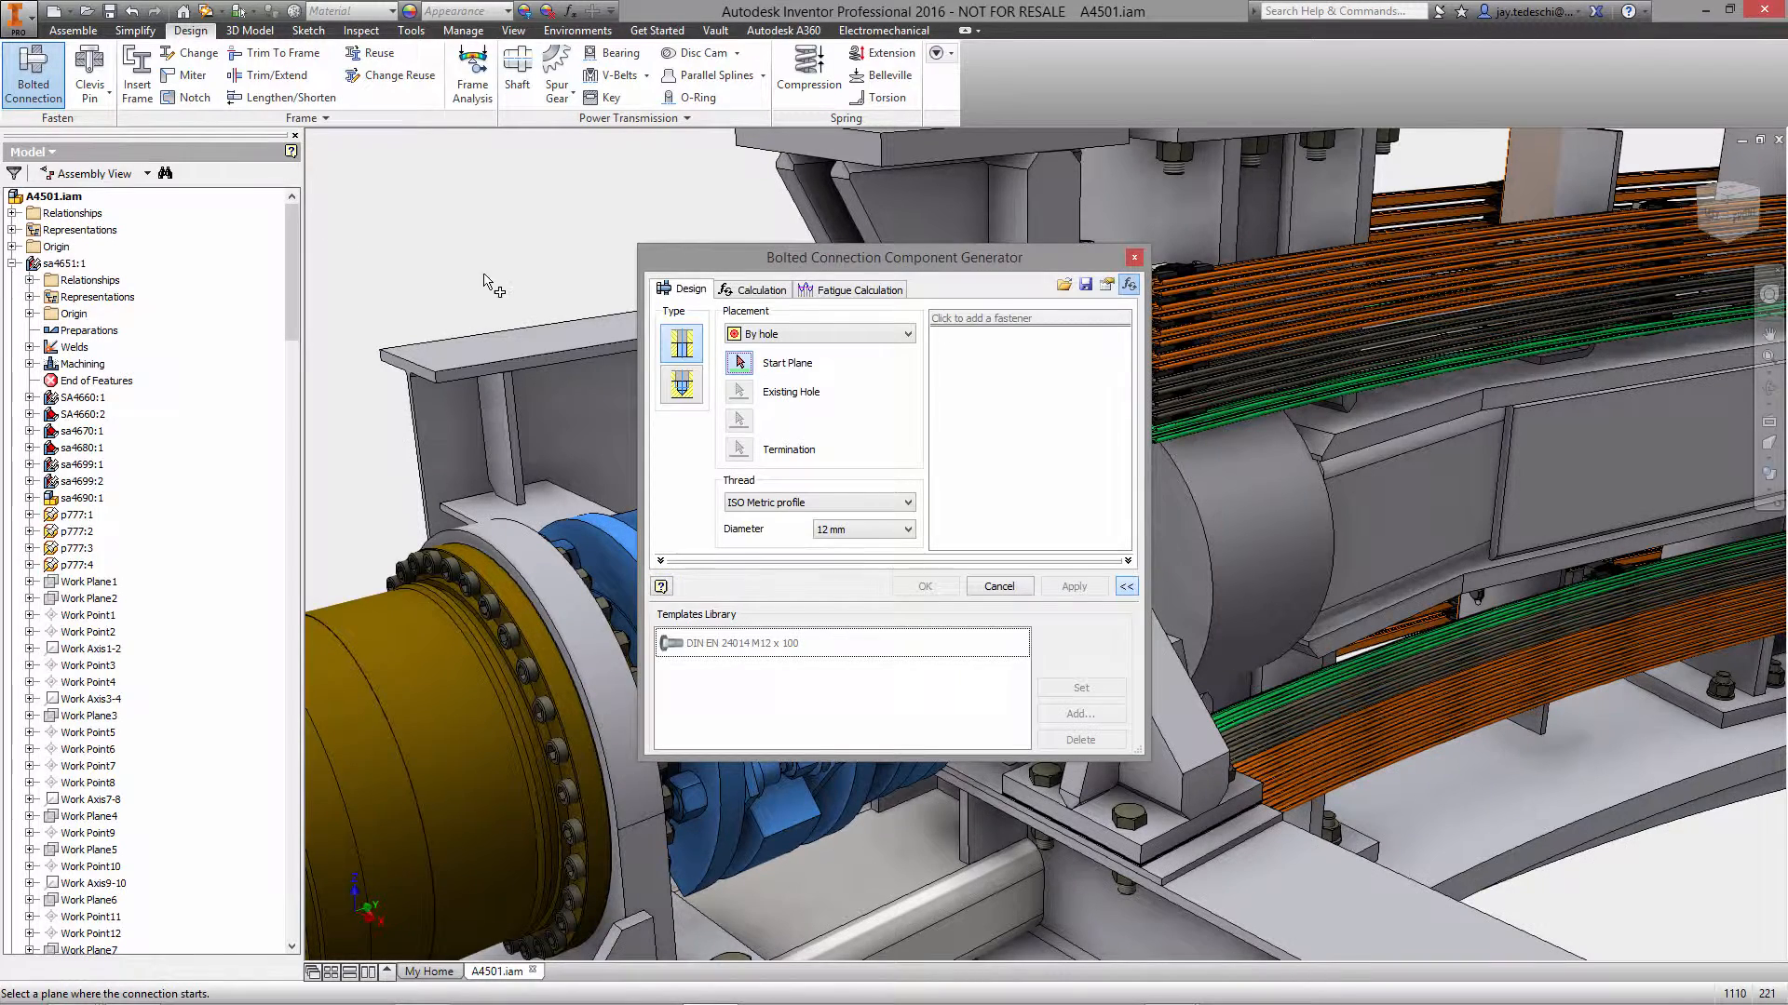
left_click_drag(718, 277, 383, 159)
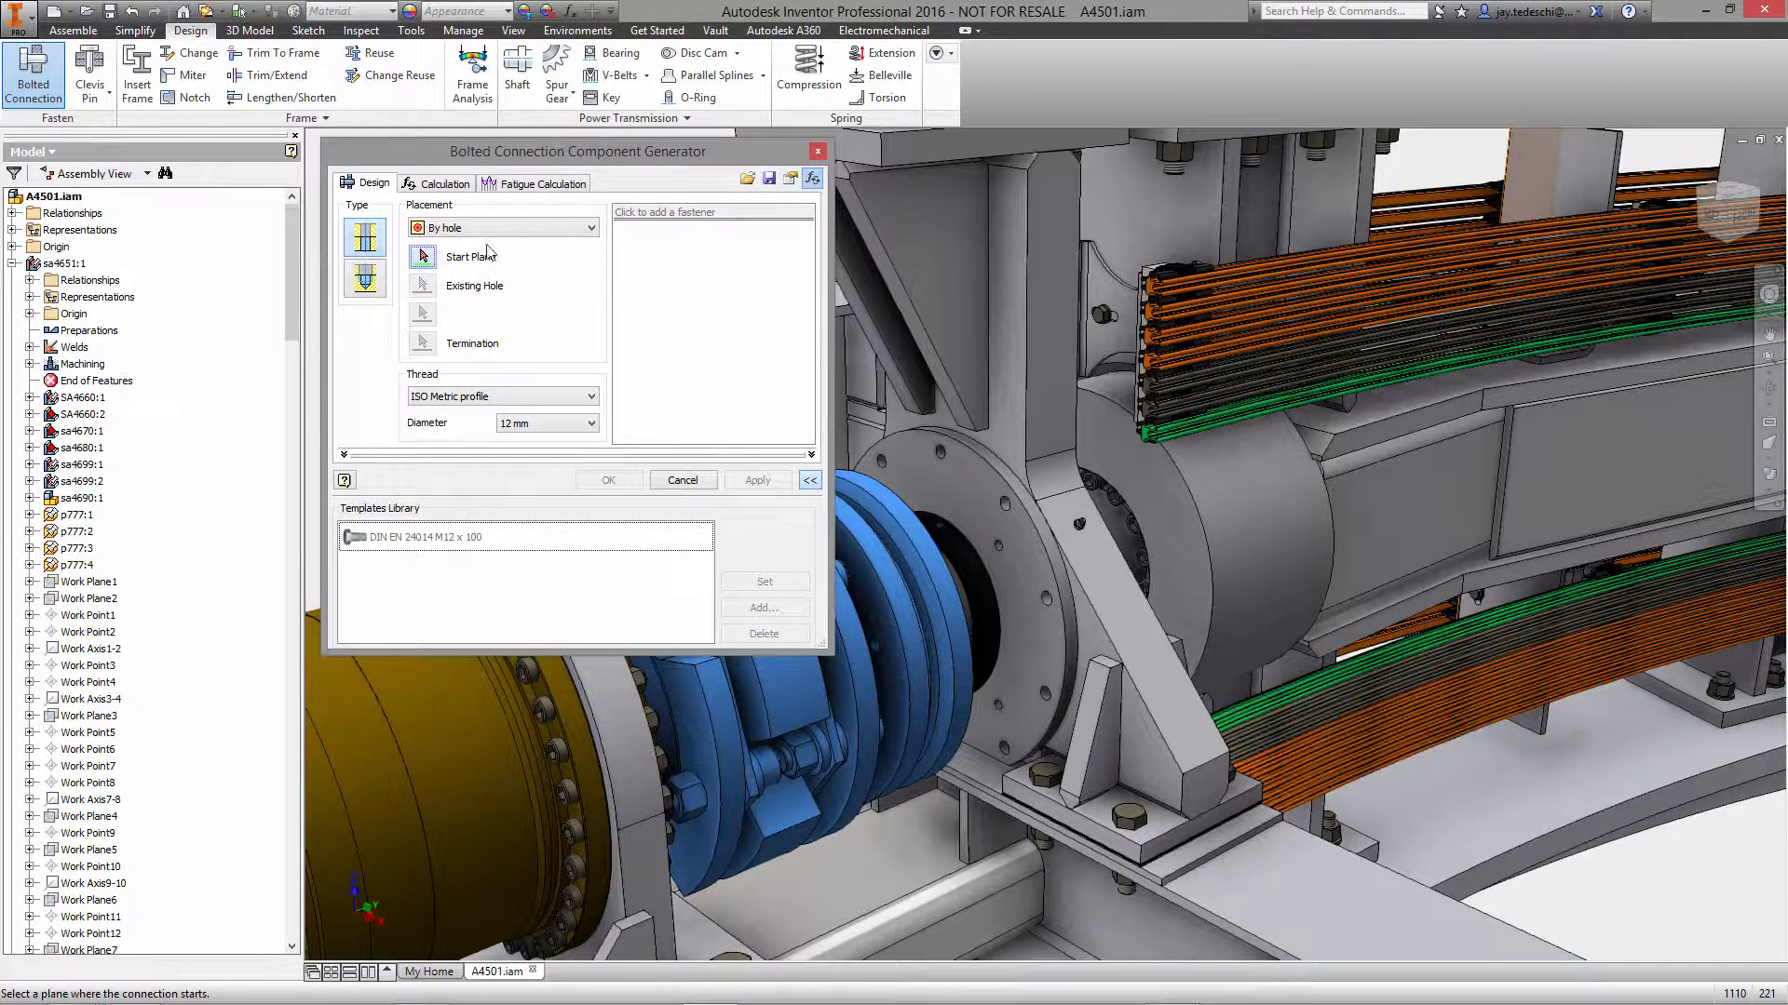
left_click(947, 477)
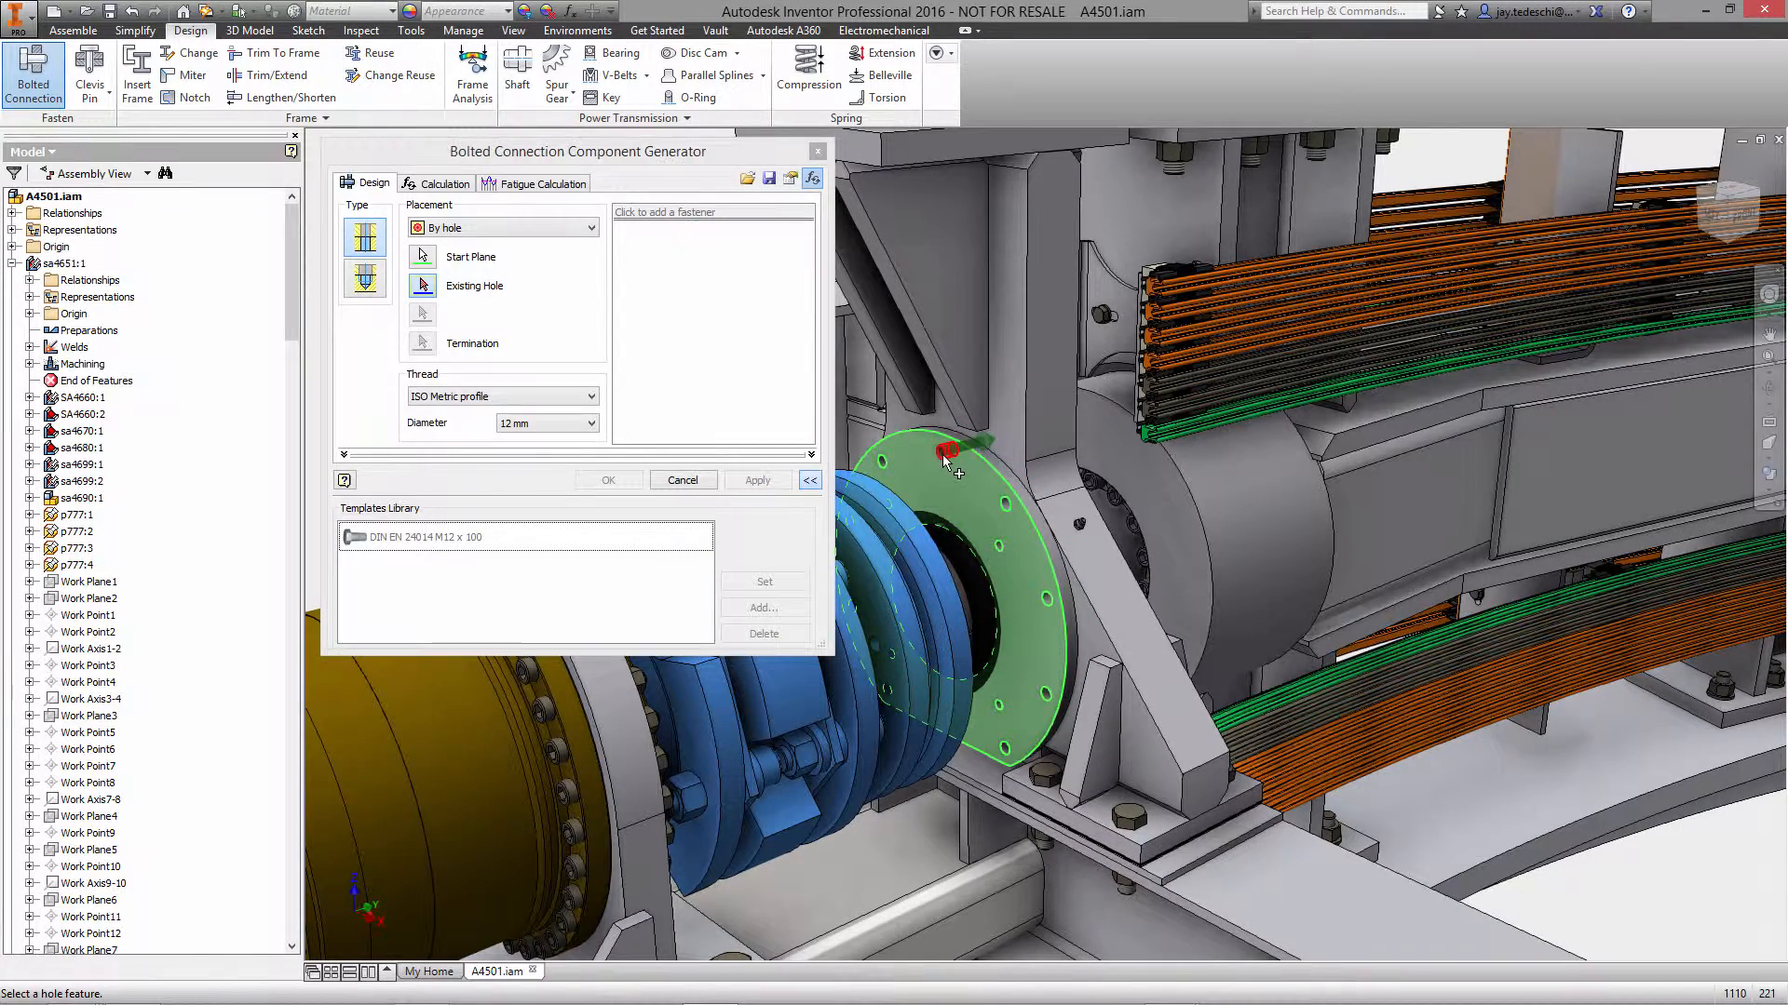
left_click(939, 454)
left_click(414, 314)
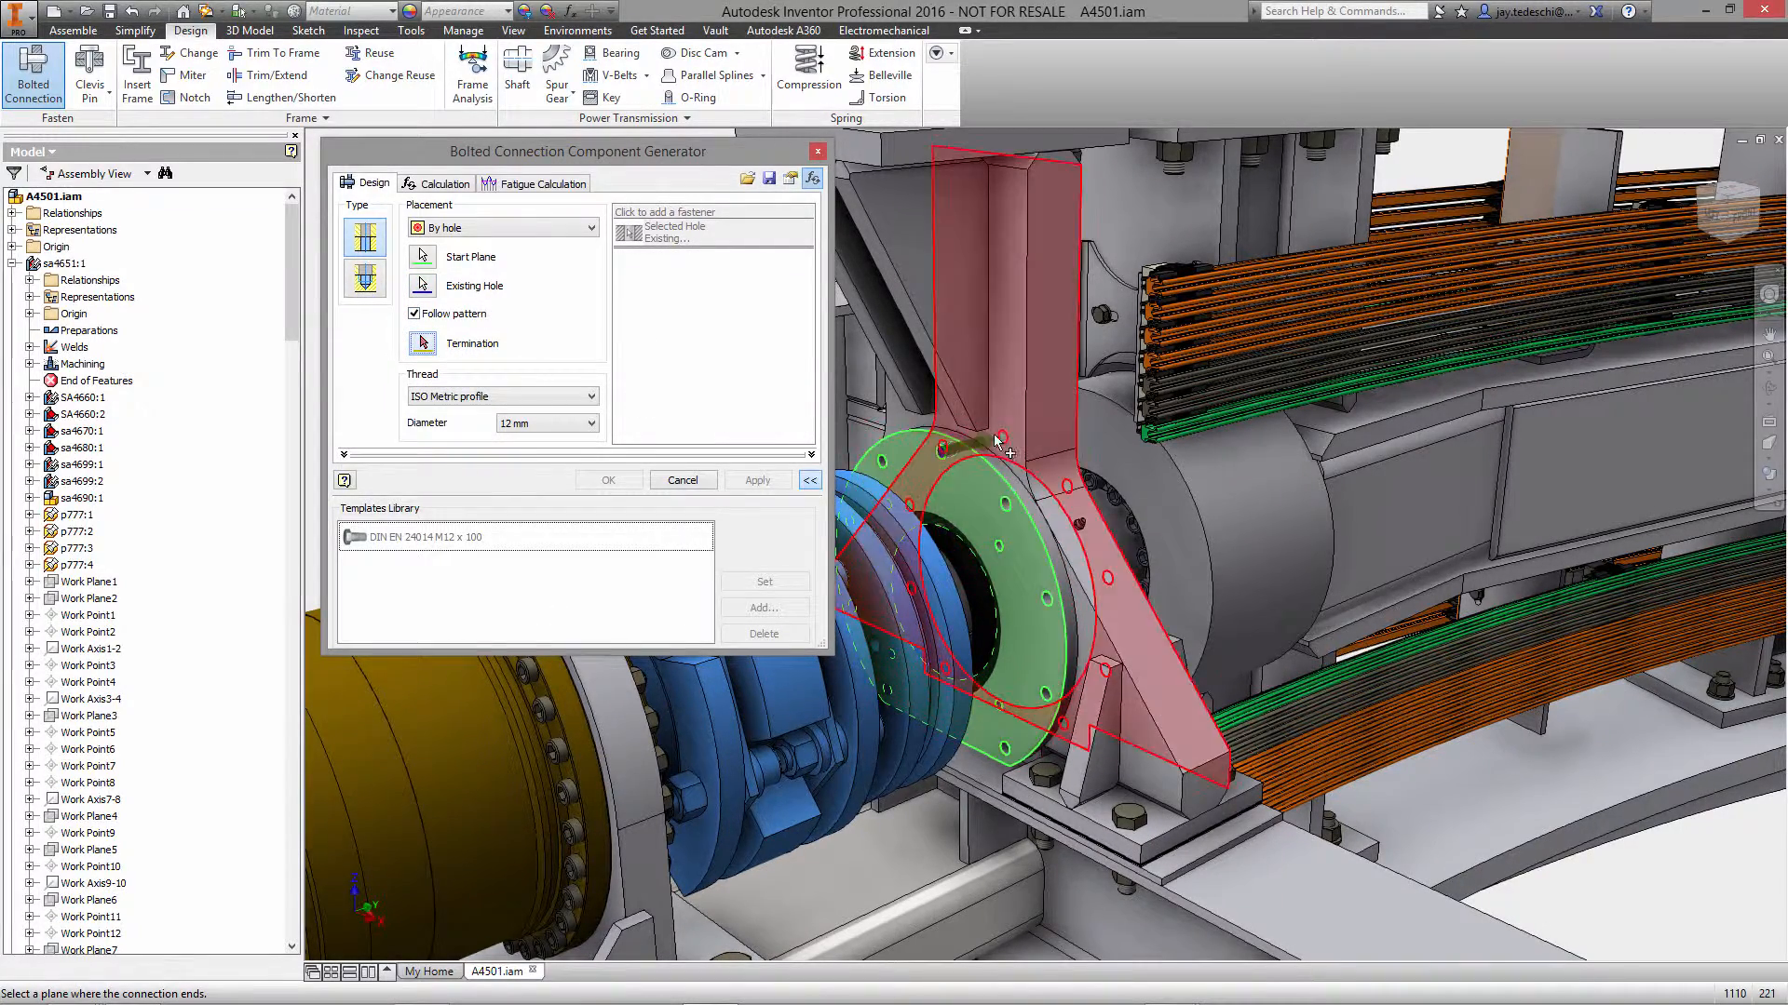
left_click(1051, 420)
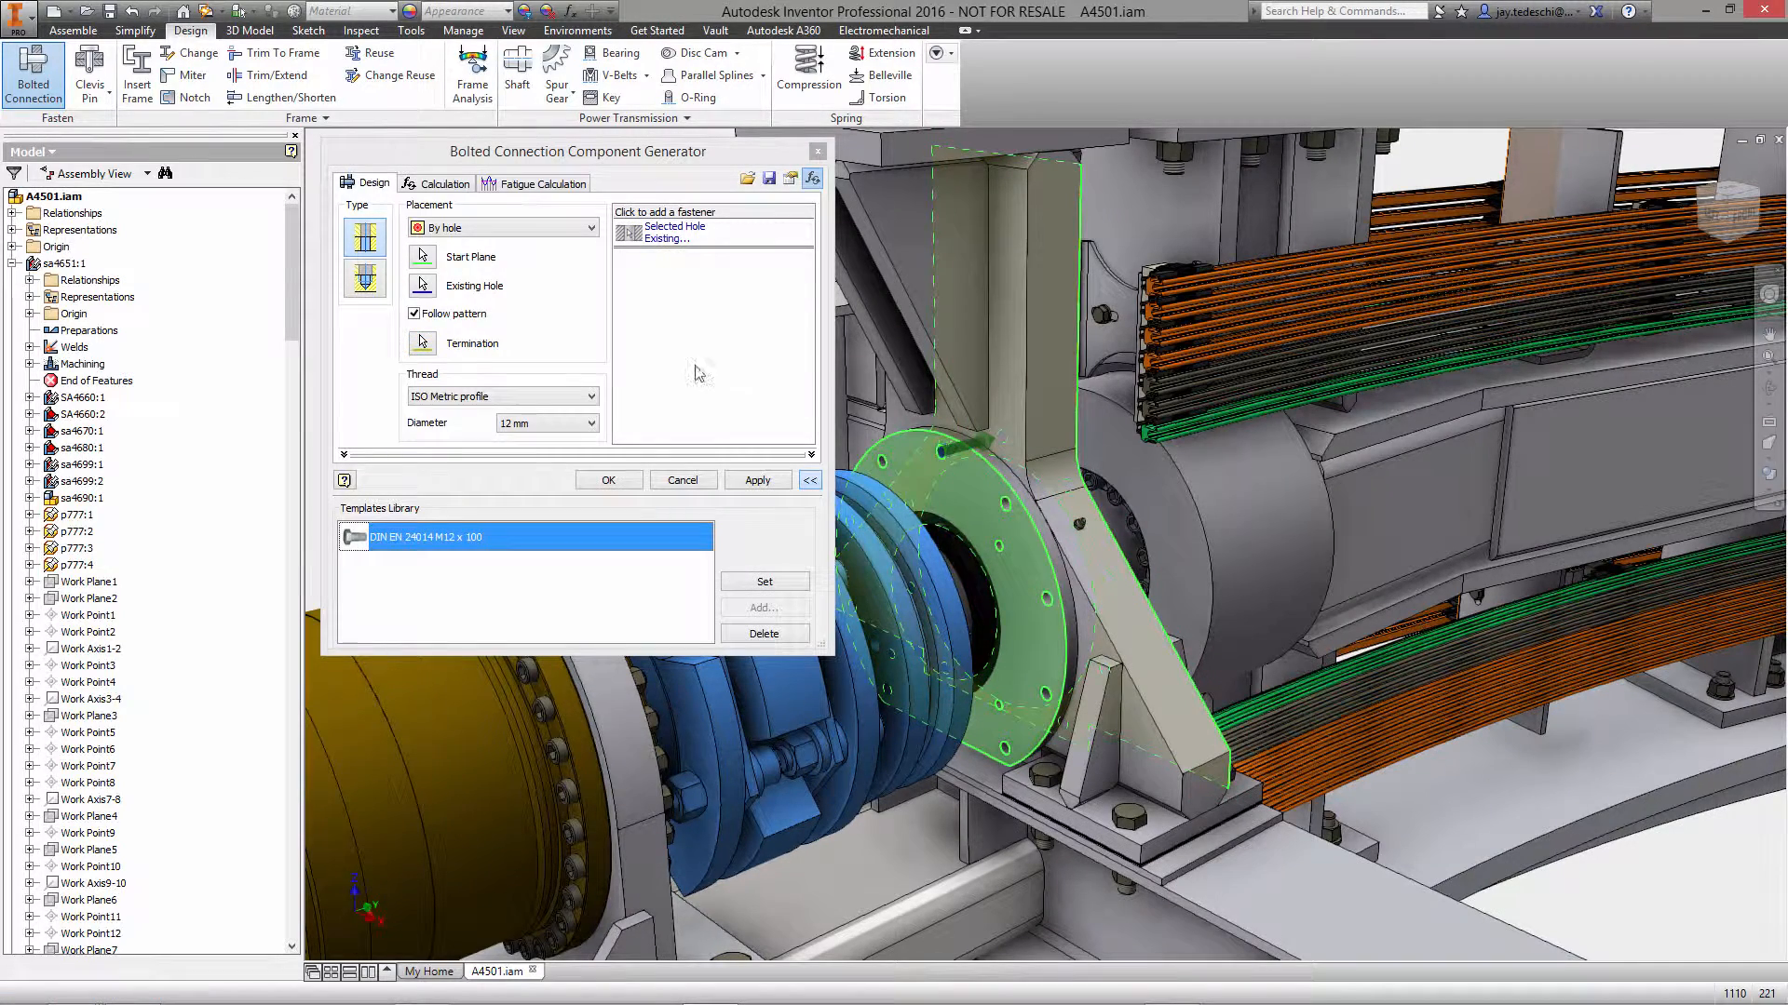
Keep the thread diameter at 12 mm and add a DIN EN 24014 bolt ahead of the selected hole.
left_click(590, 423)
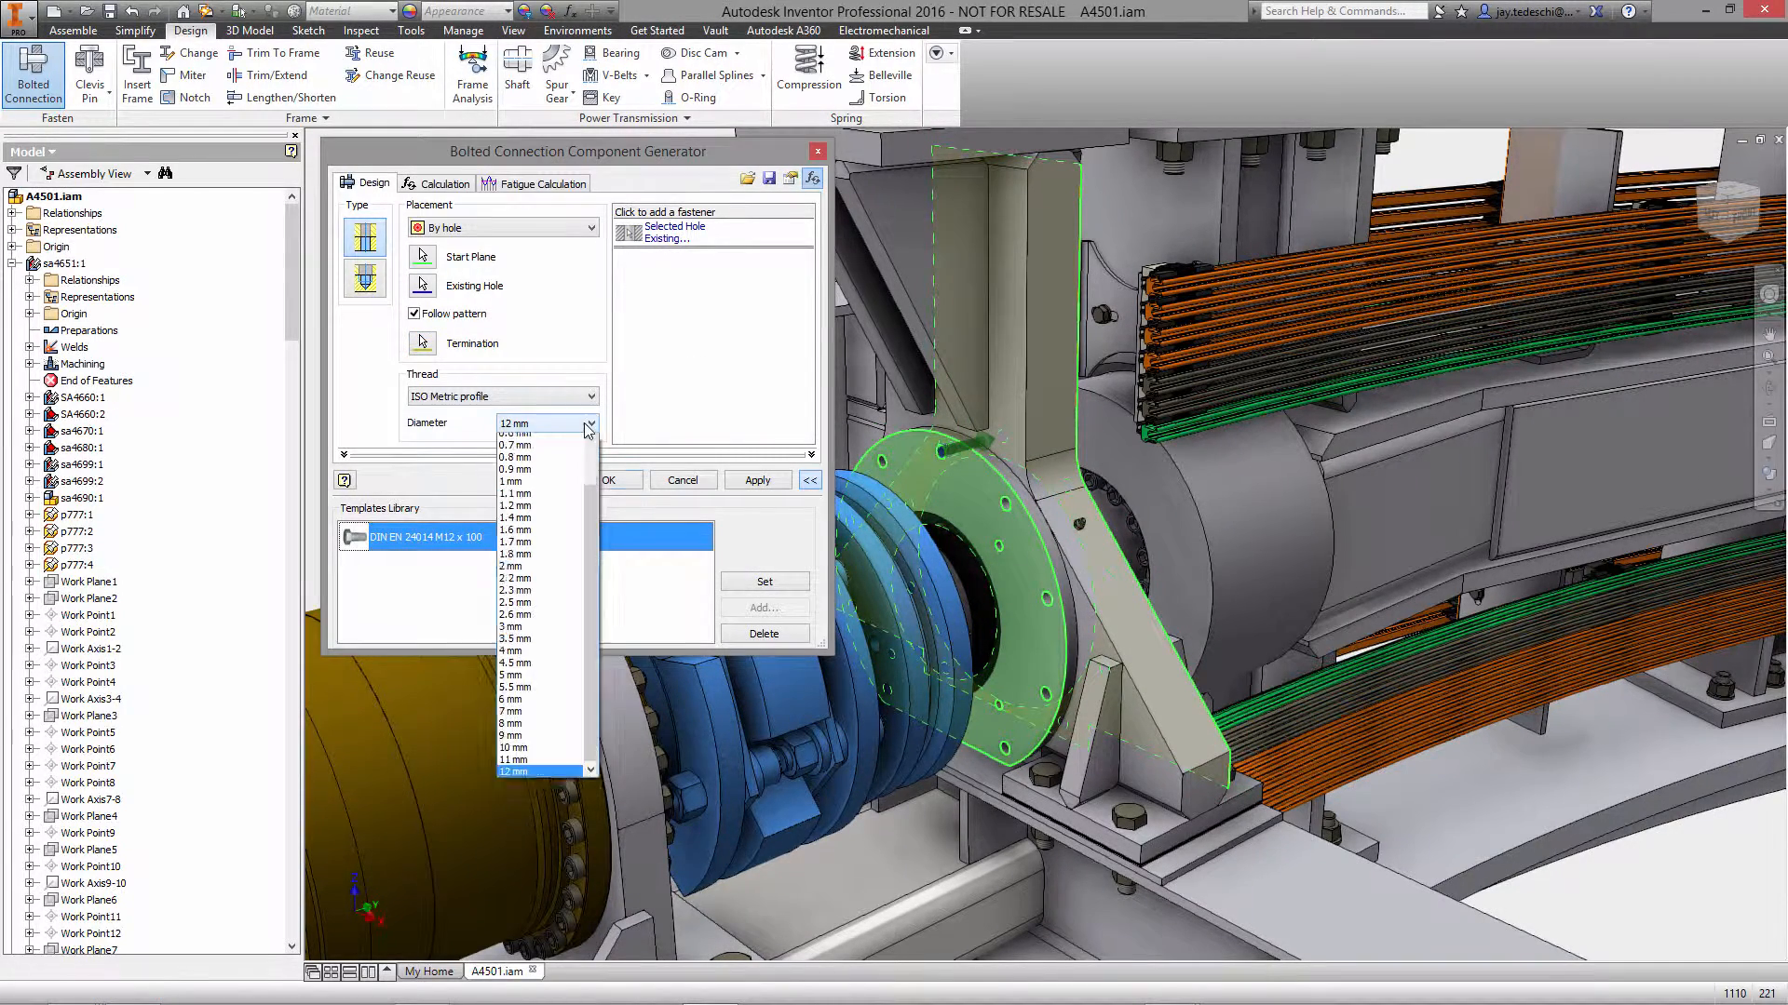
left_click(531, 791)
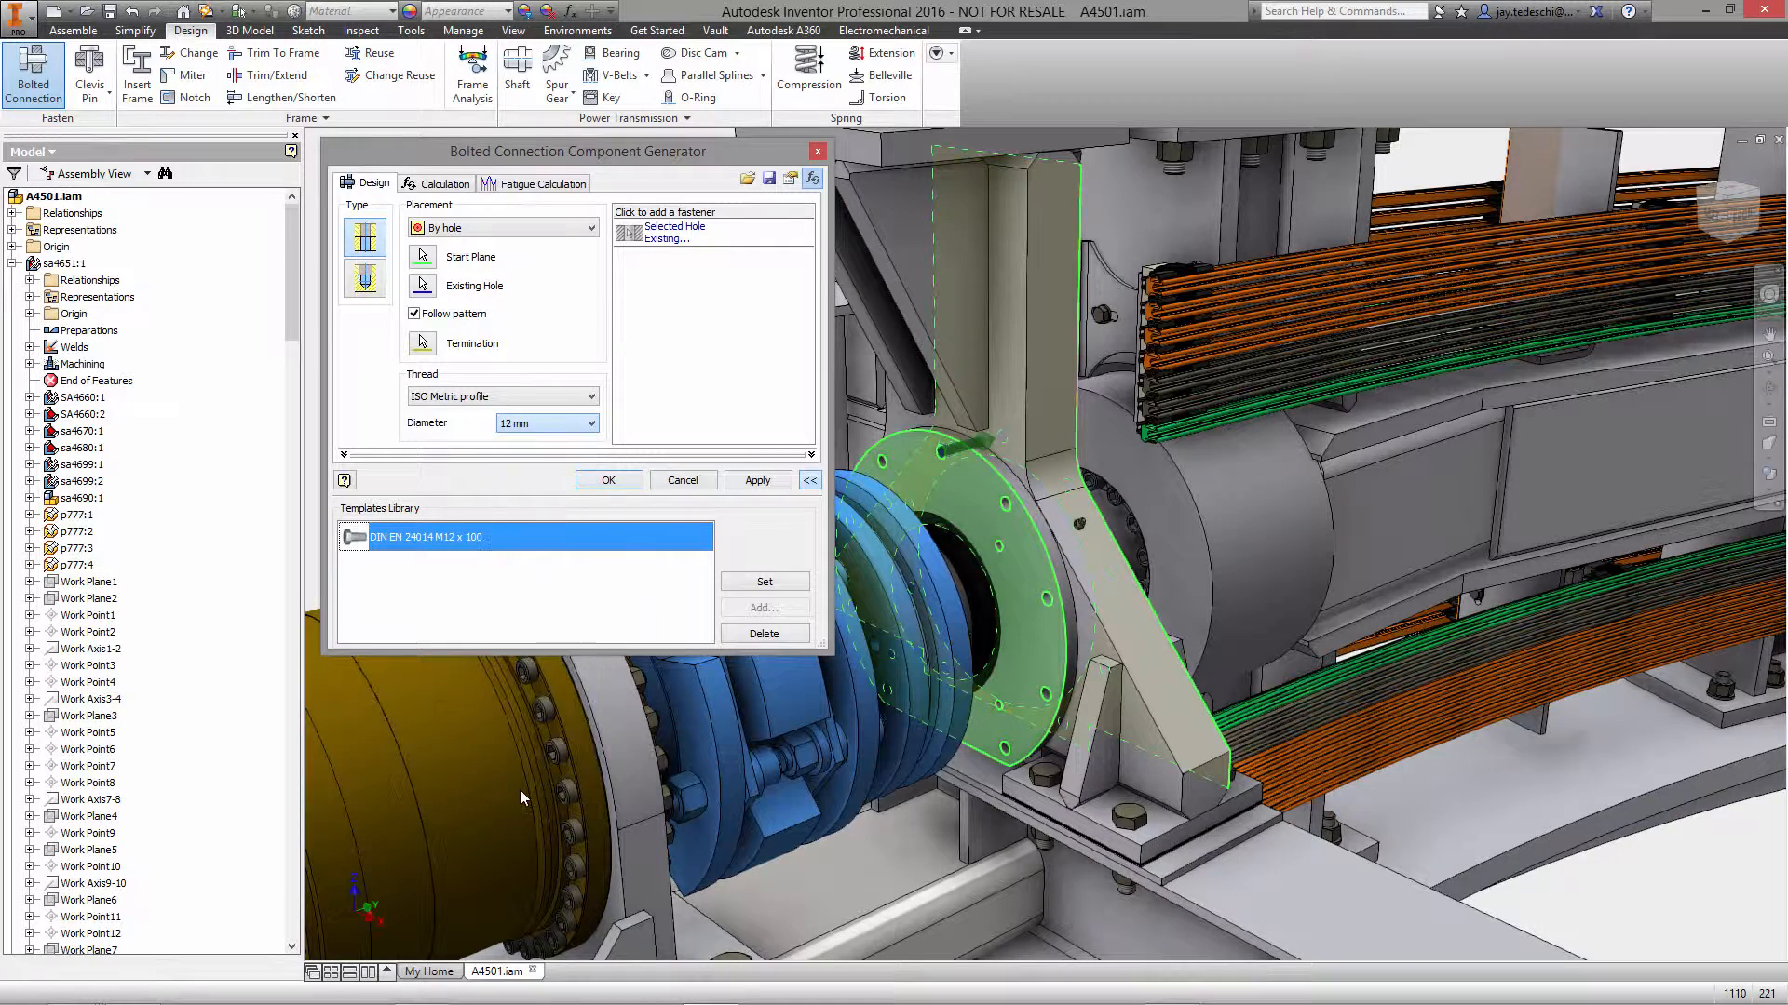
left_click(710, 215)
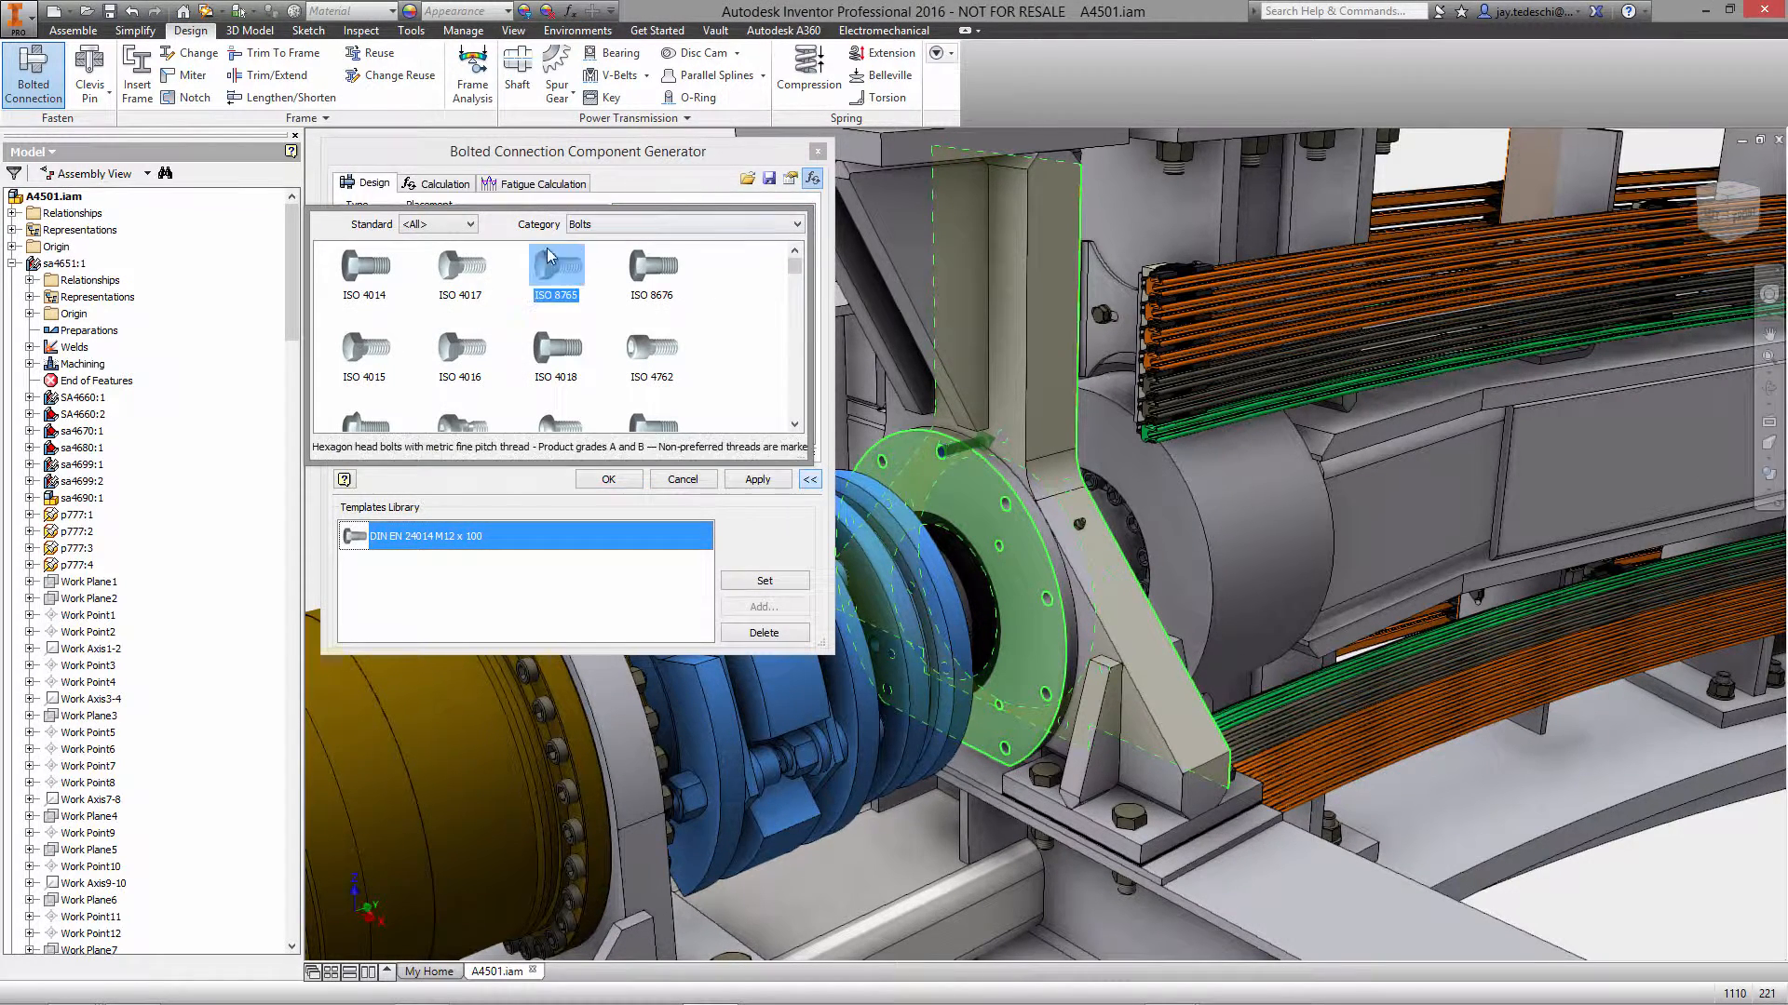
left_click(470, 224)
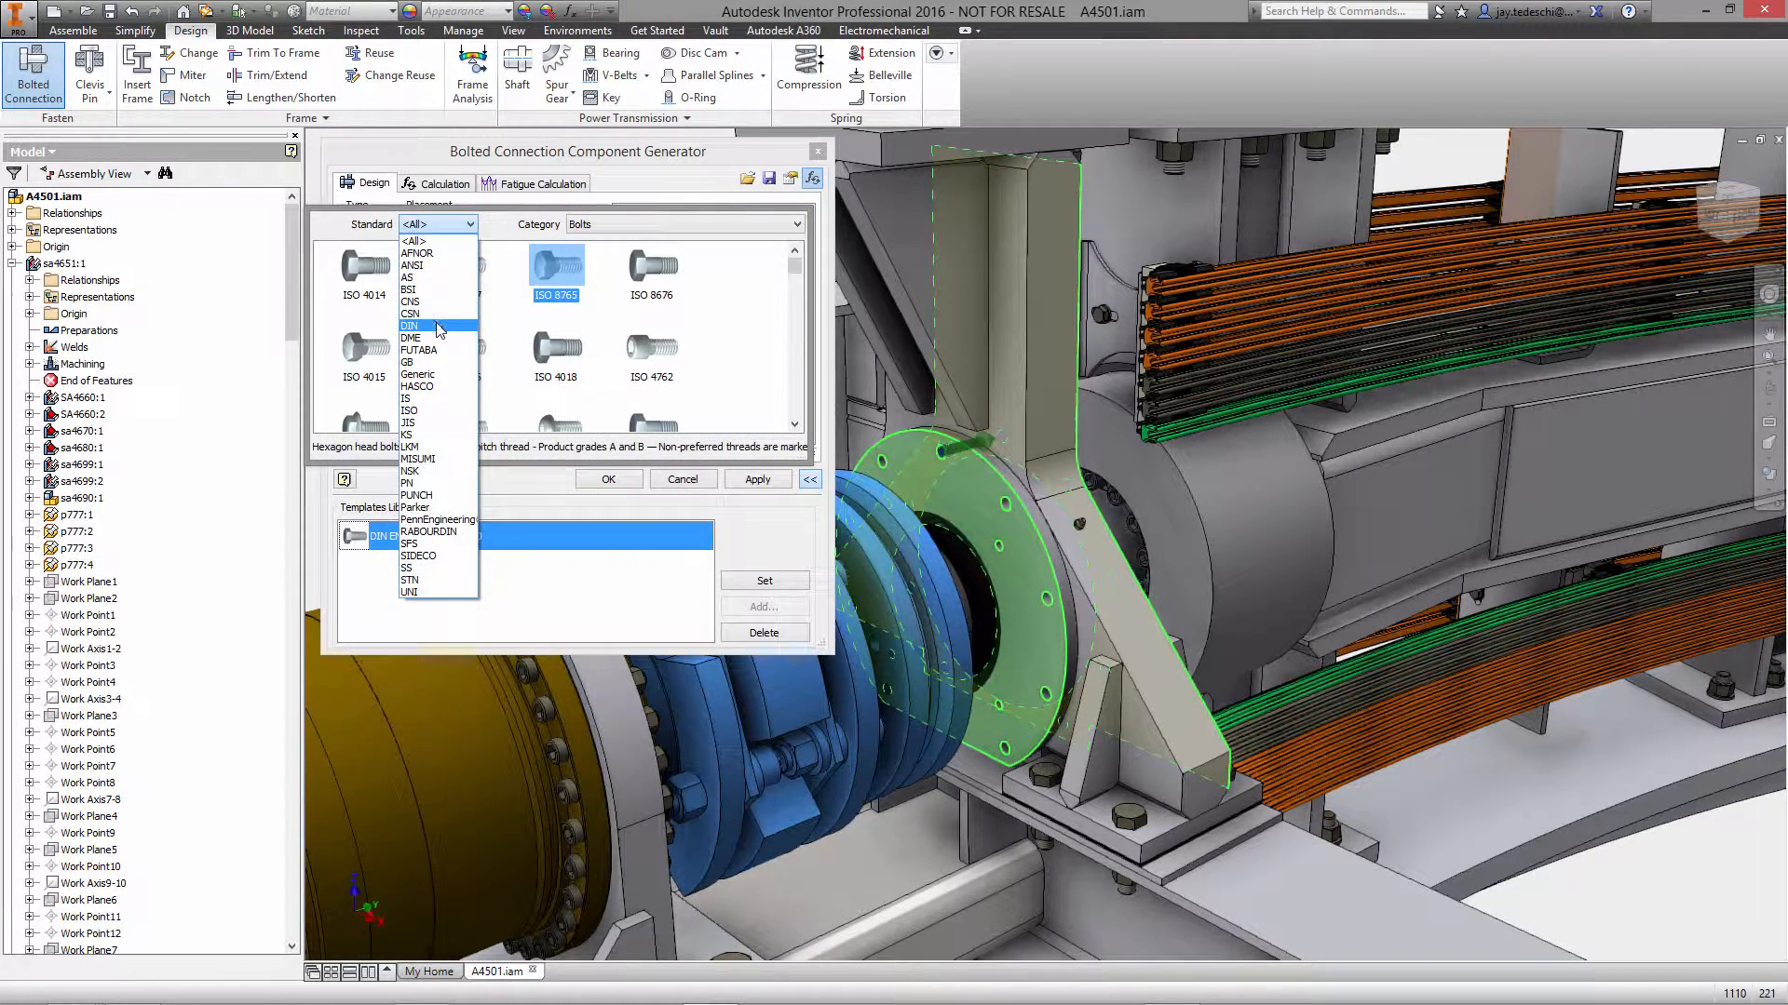
left_click(438, 326)
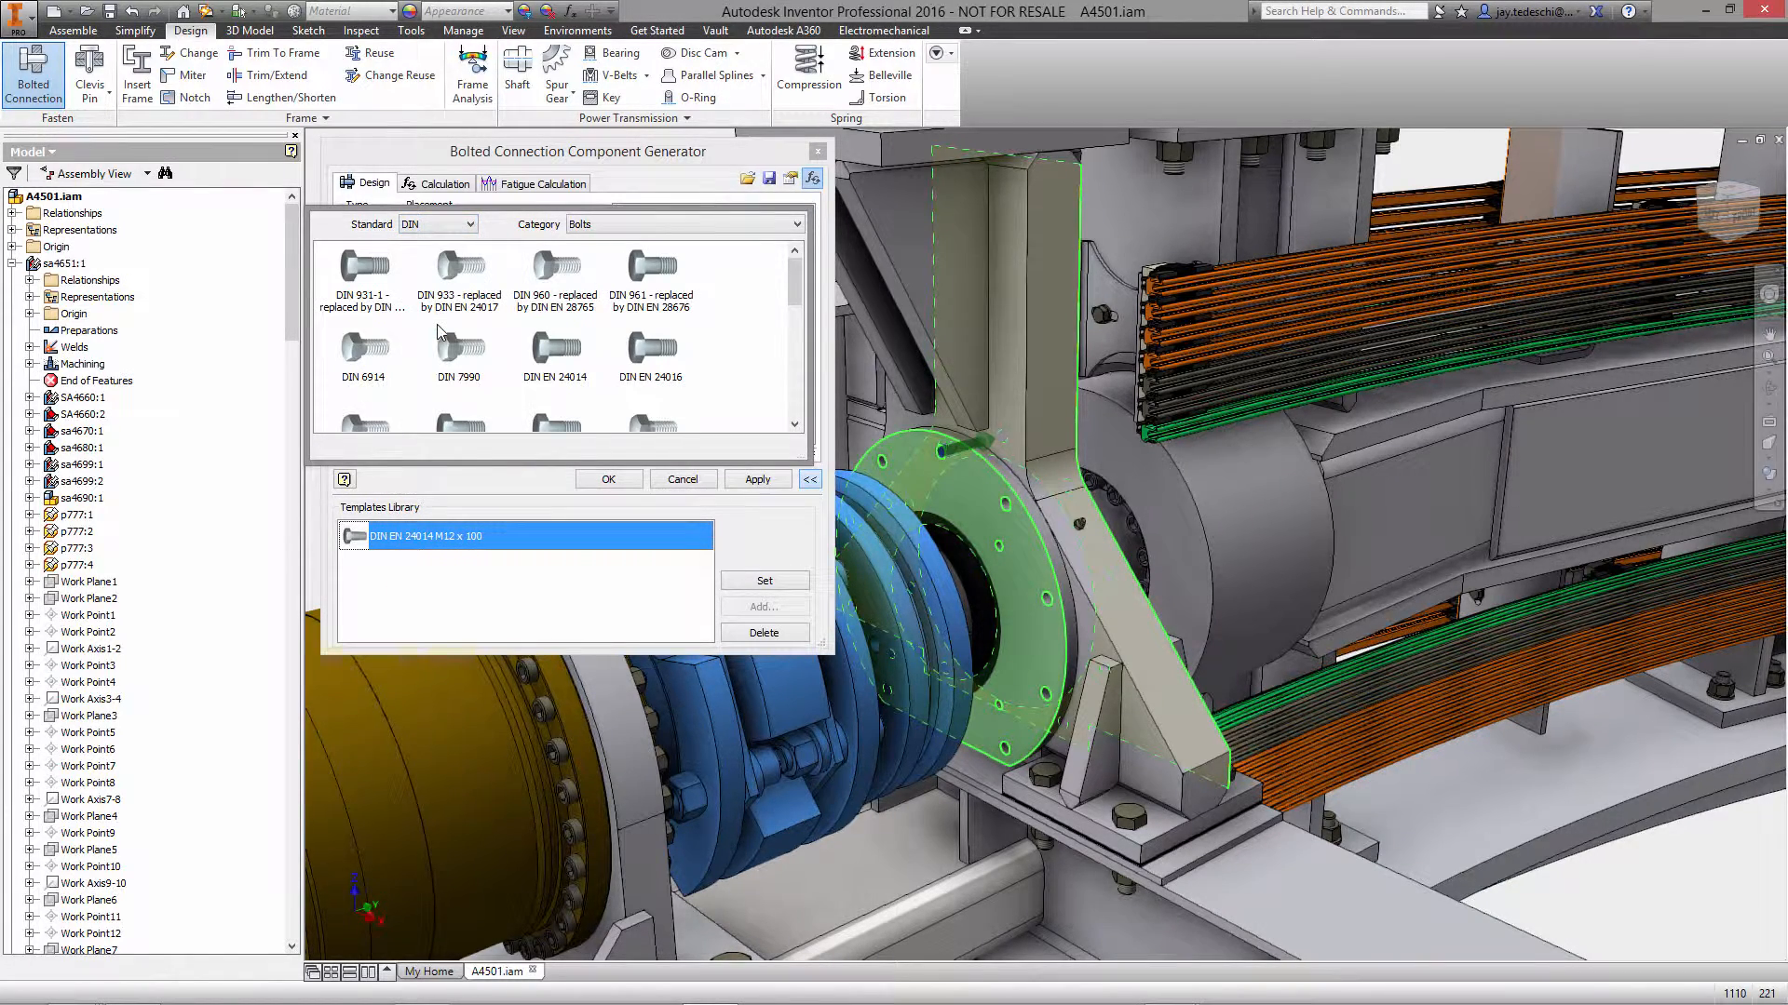
left_click(555, 350)
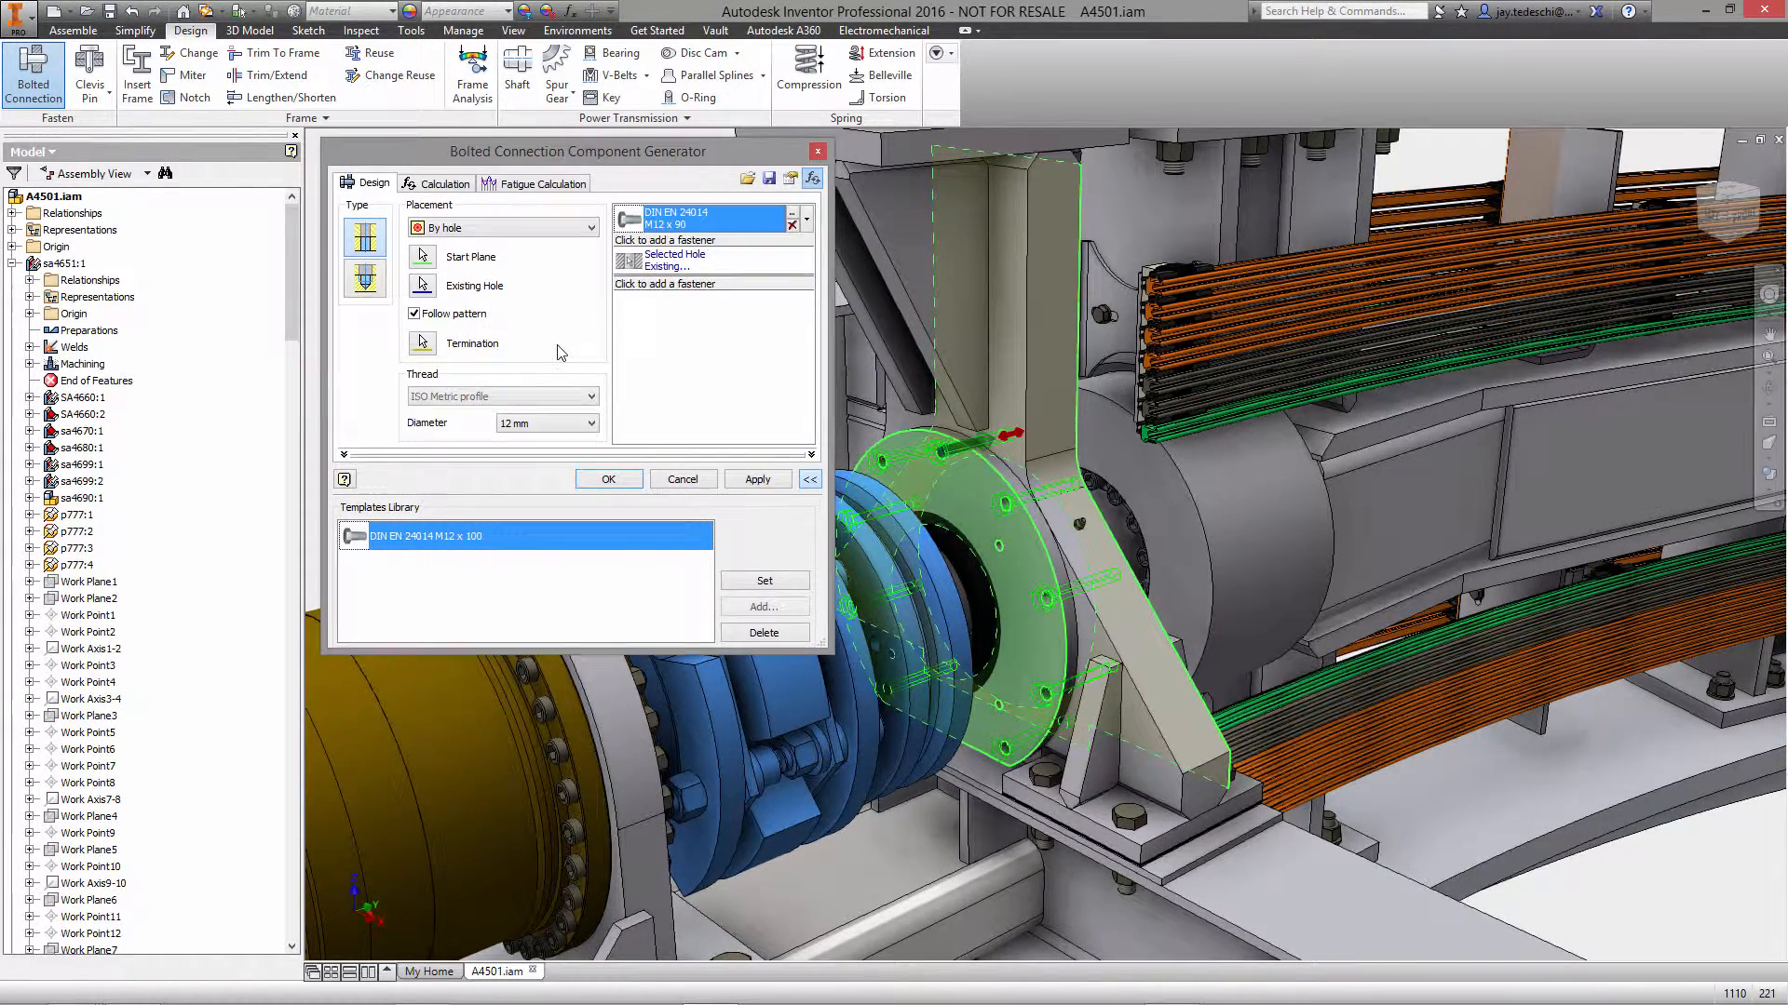
Add a DIN 128 washer after the selected hole in the bolted connection.
left_click(715, 284)
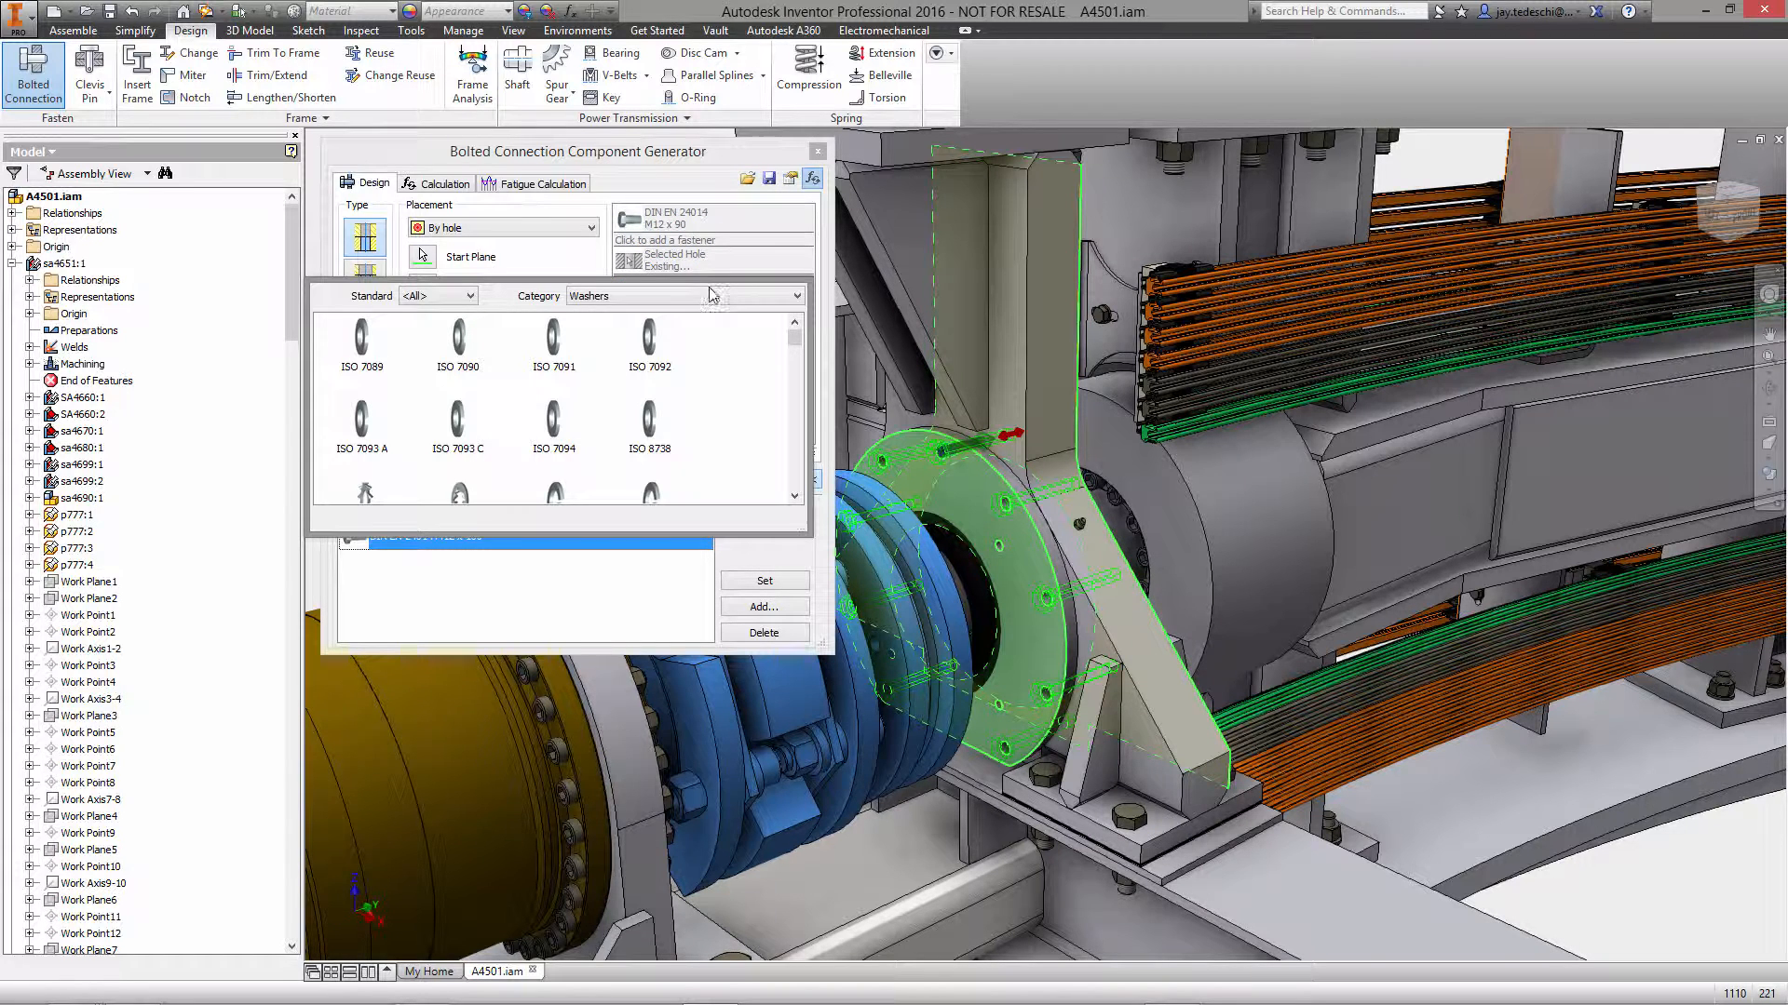
left_click(470, 296)
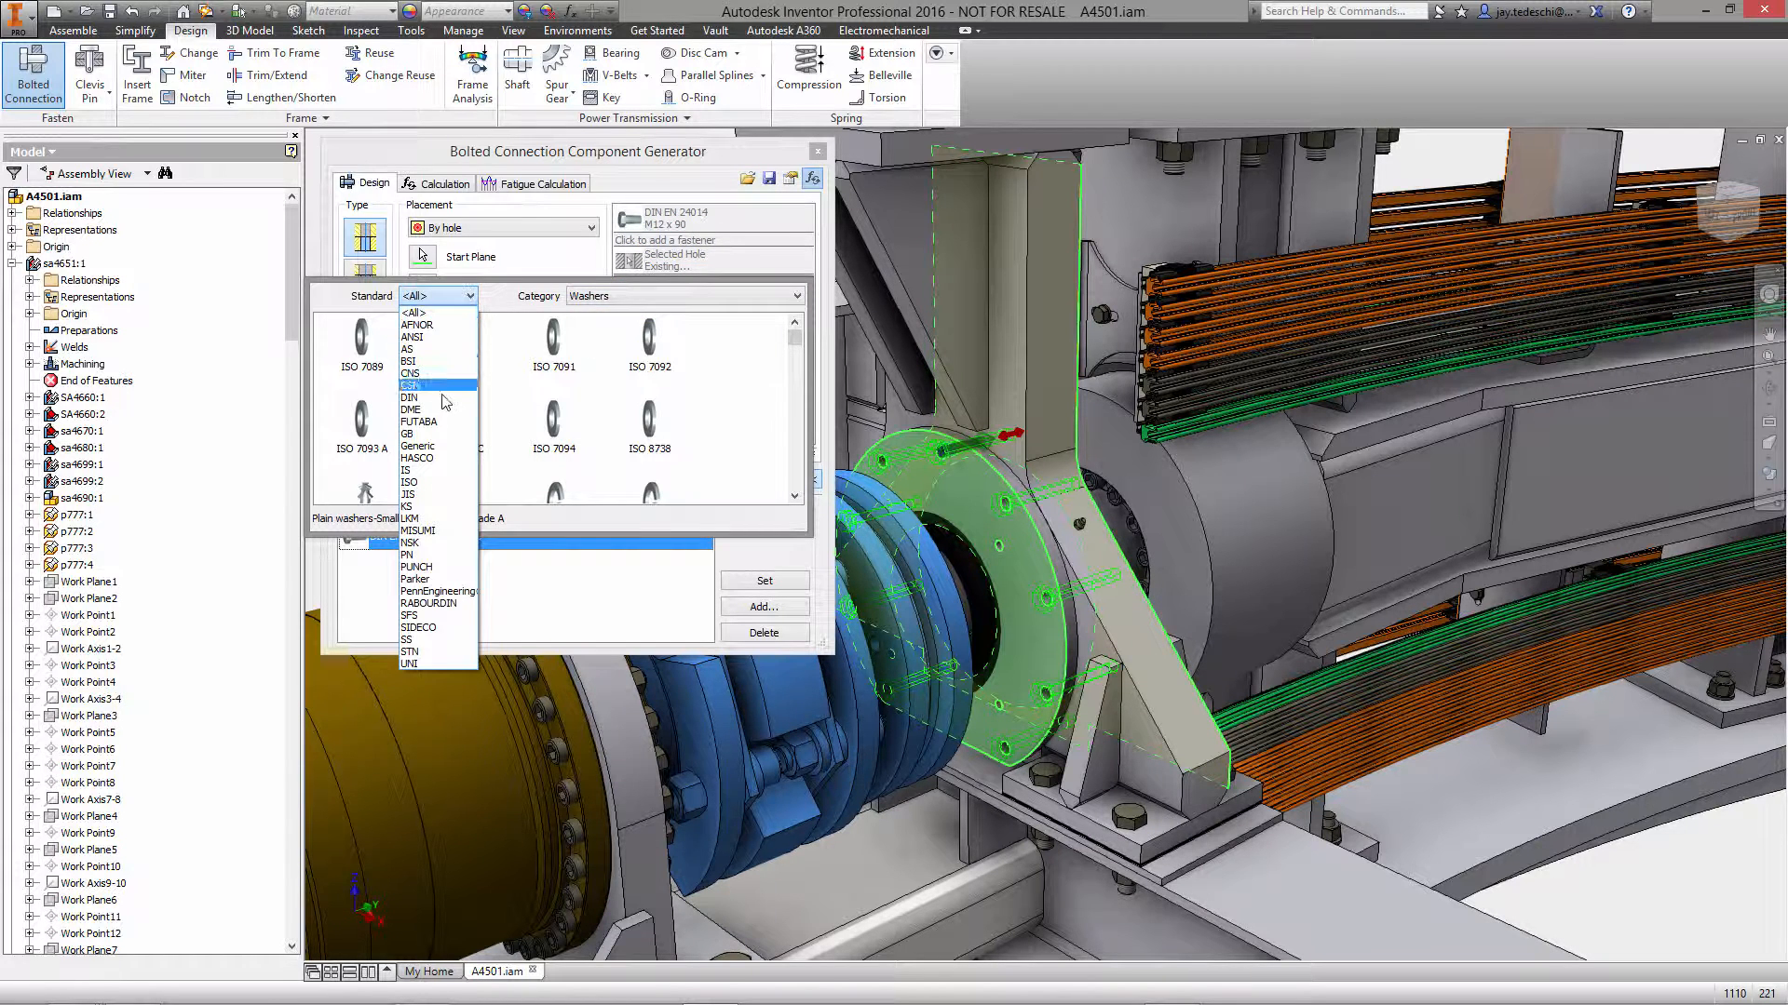
left_click(440, 398)
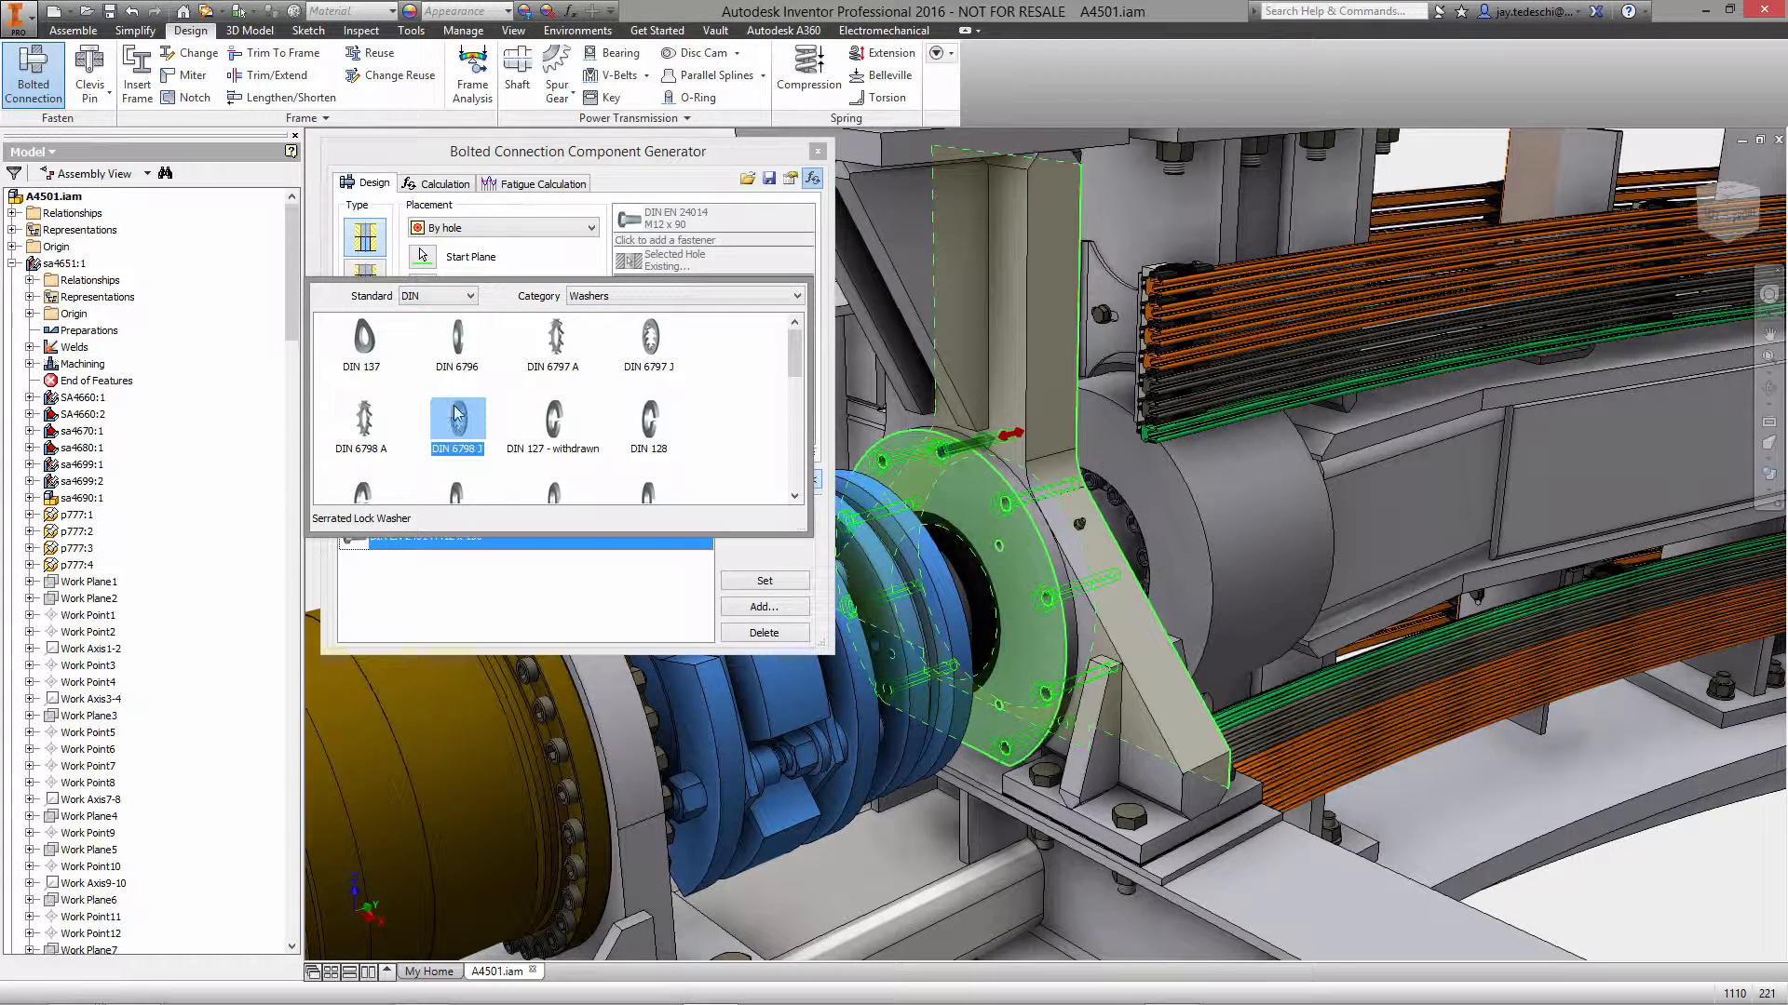
left_click(564, 421)
left_click(649, 419)
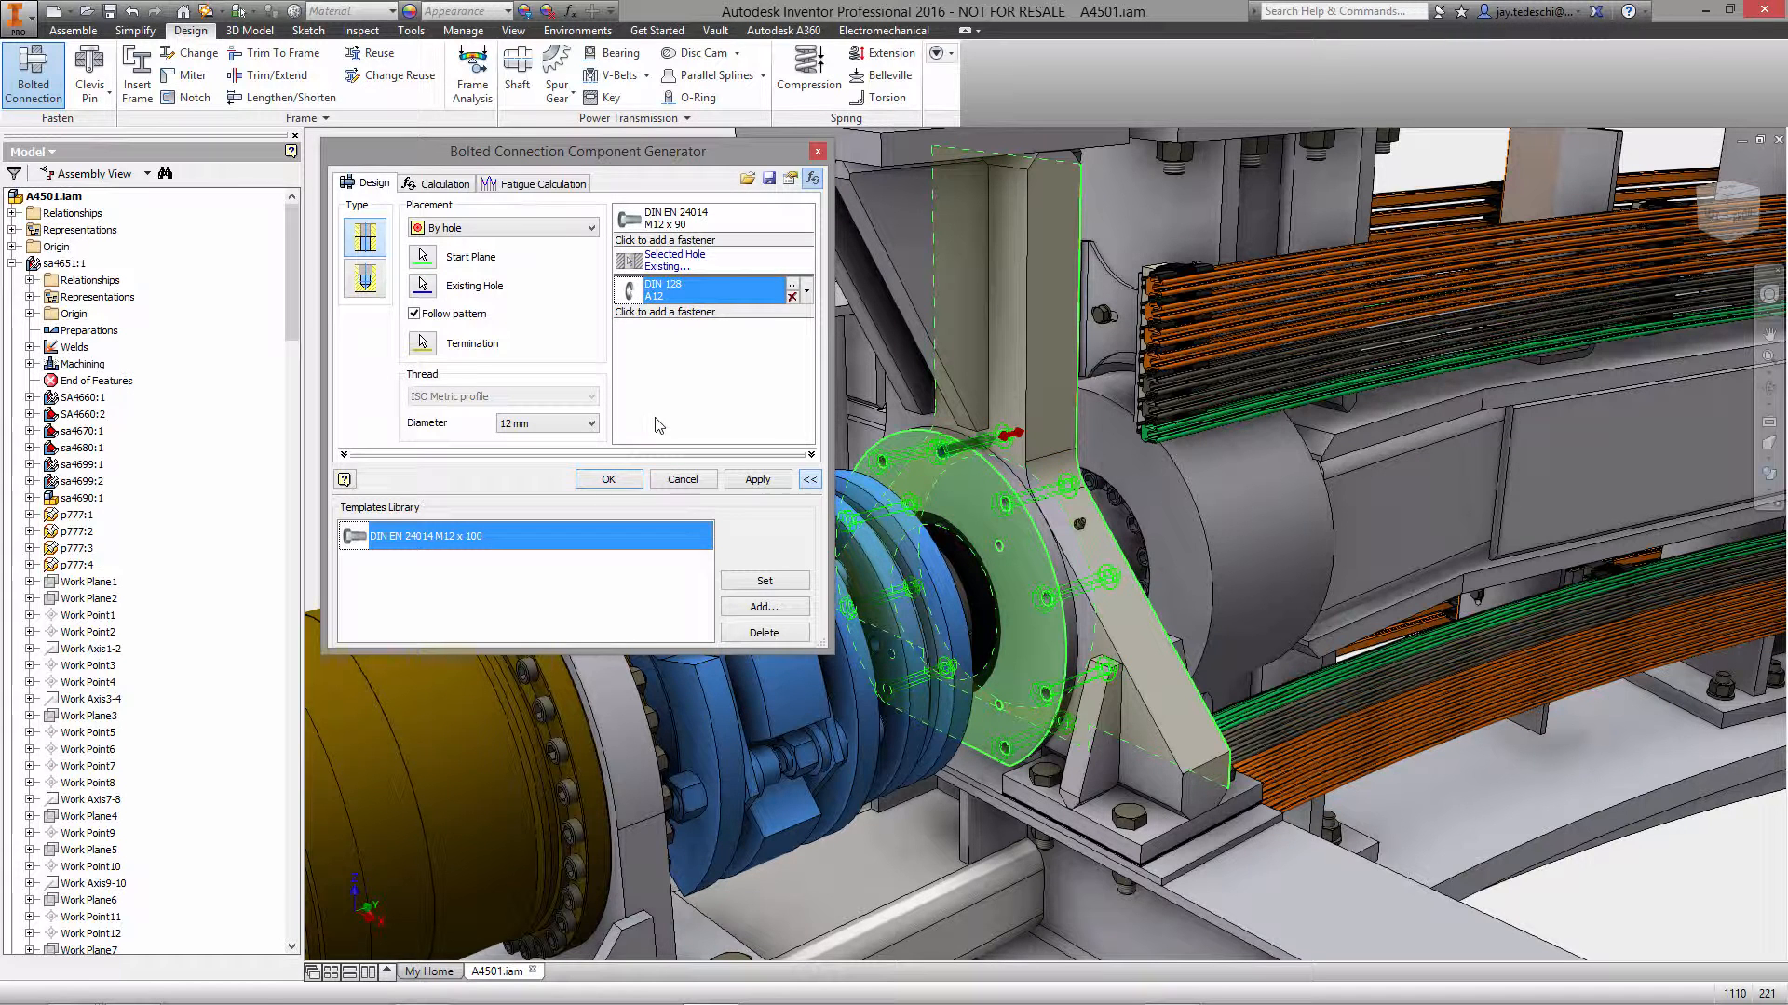
Add a DIN 6915 nut after the DIN 128 washer and open the connection's strength calculation.
left_click(717, 313)
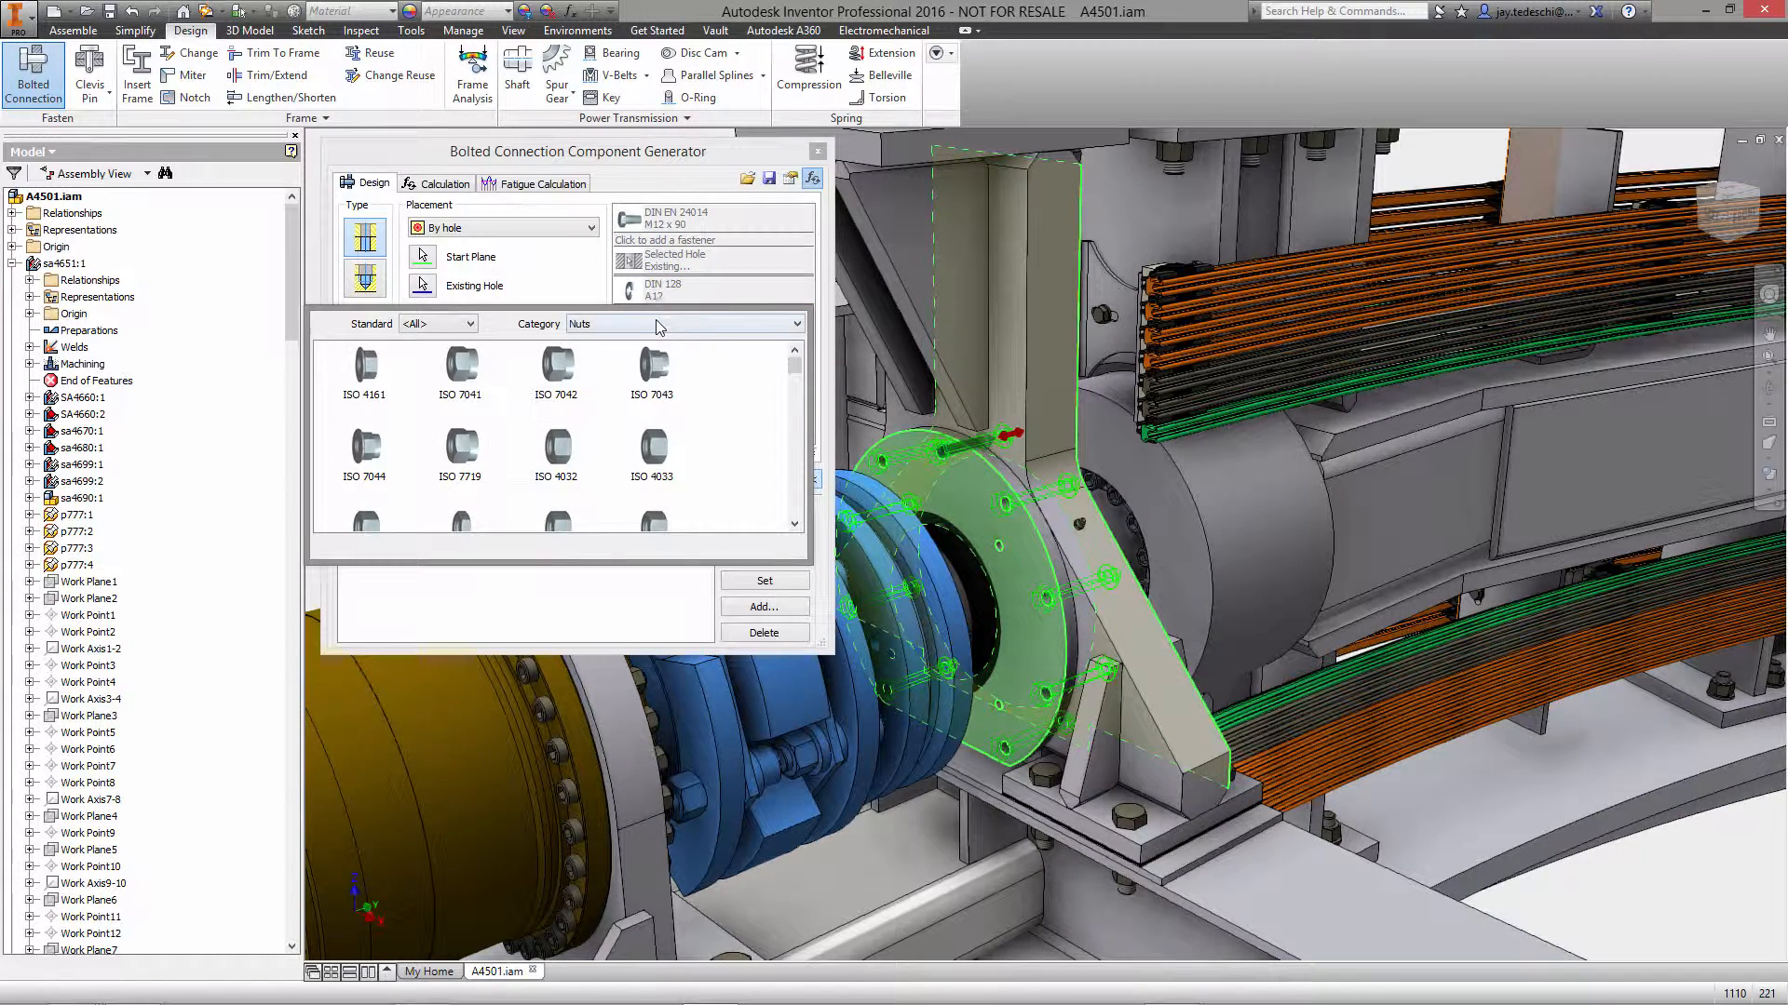
left_click(473, 325)
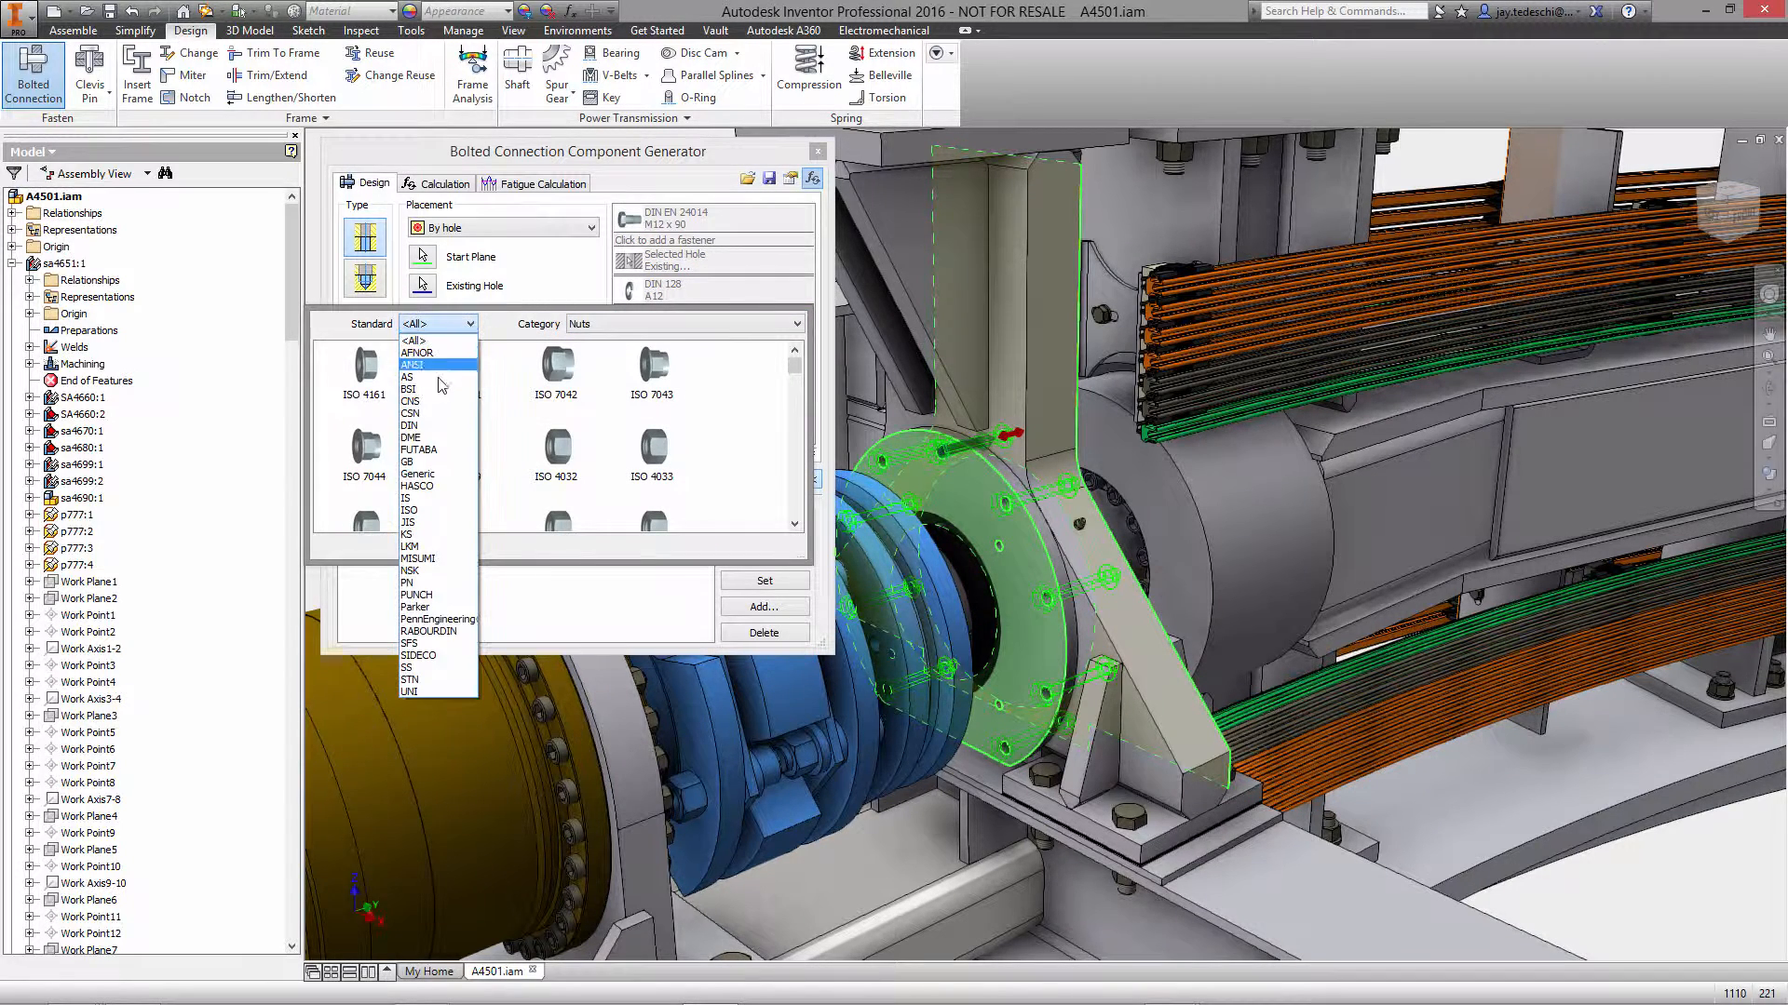
left_click(429, 426)
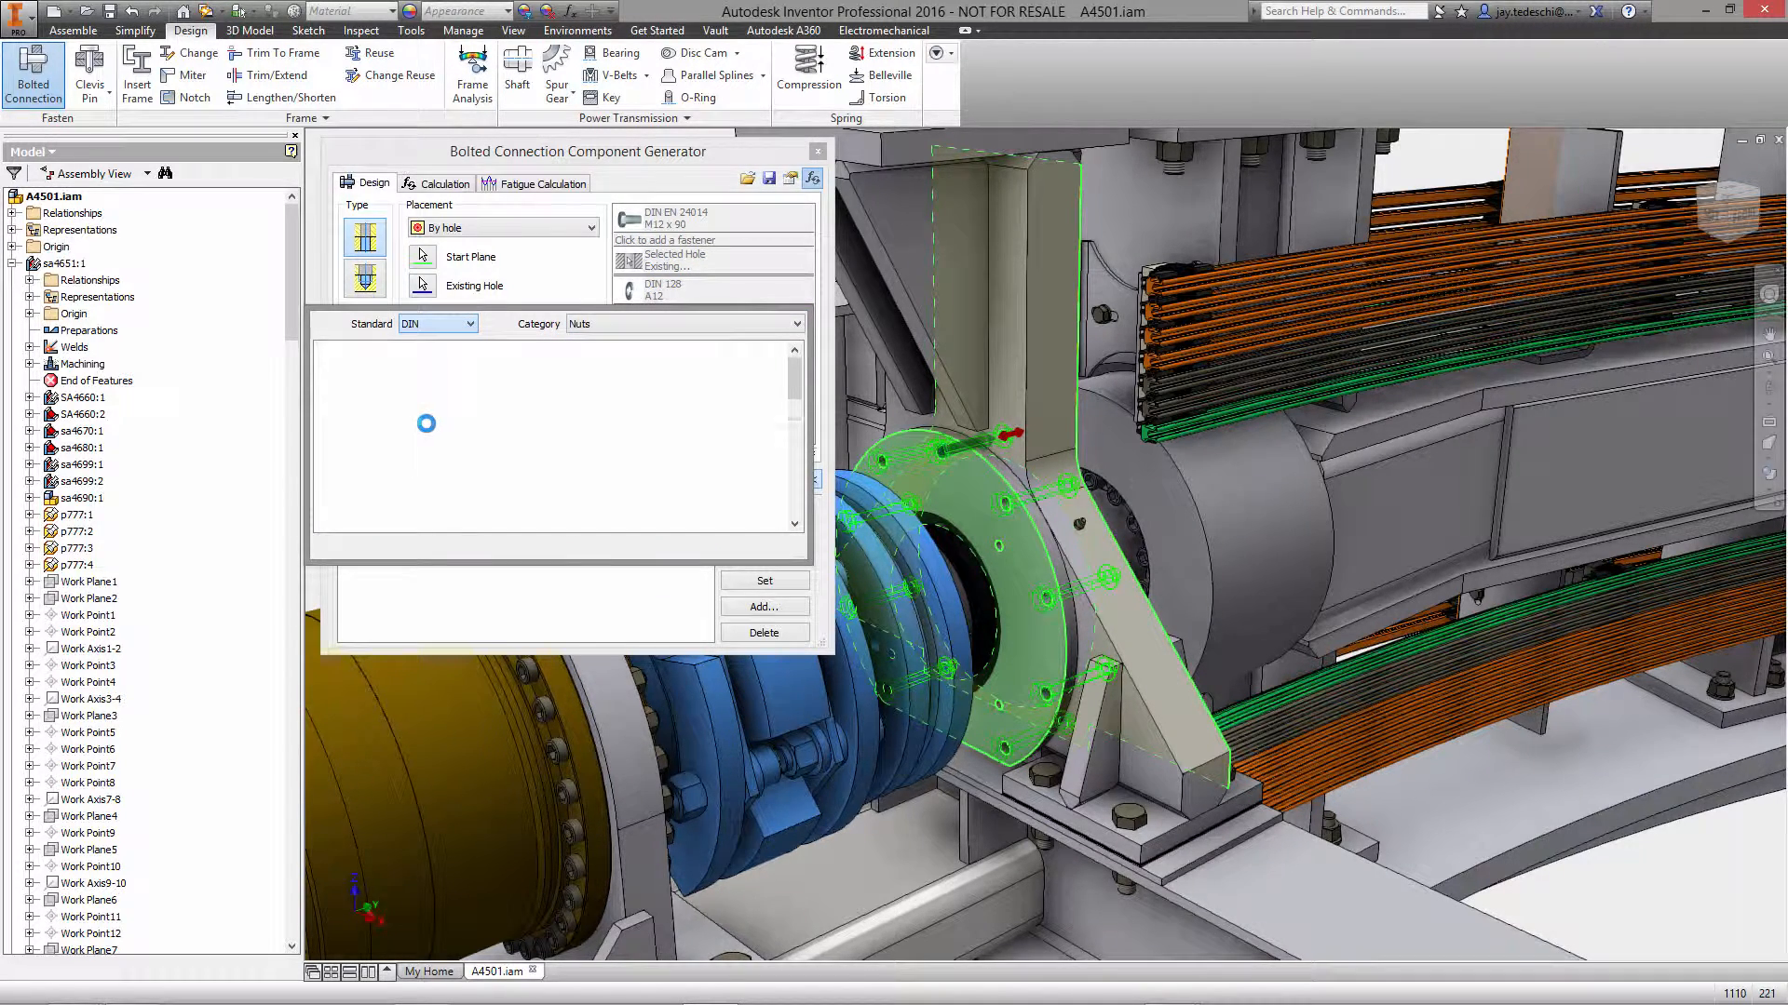
left_click_drag(794, 382, 794, 412)
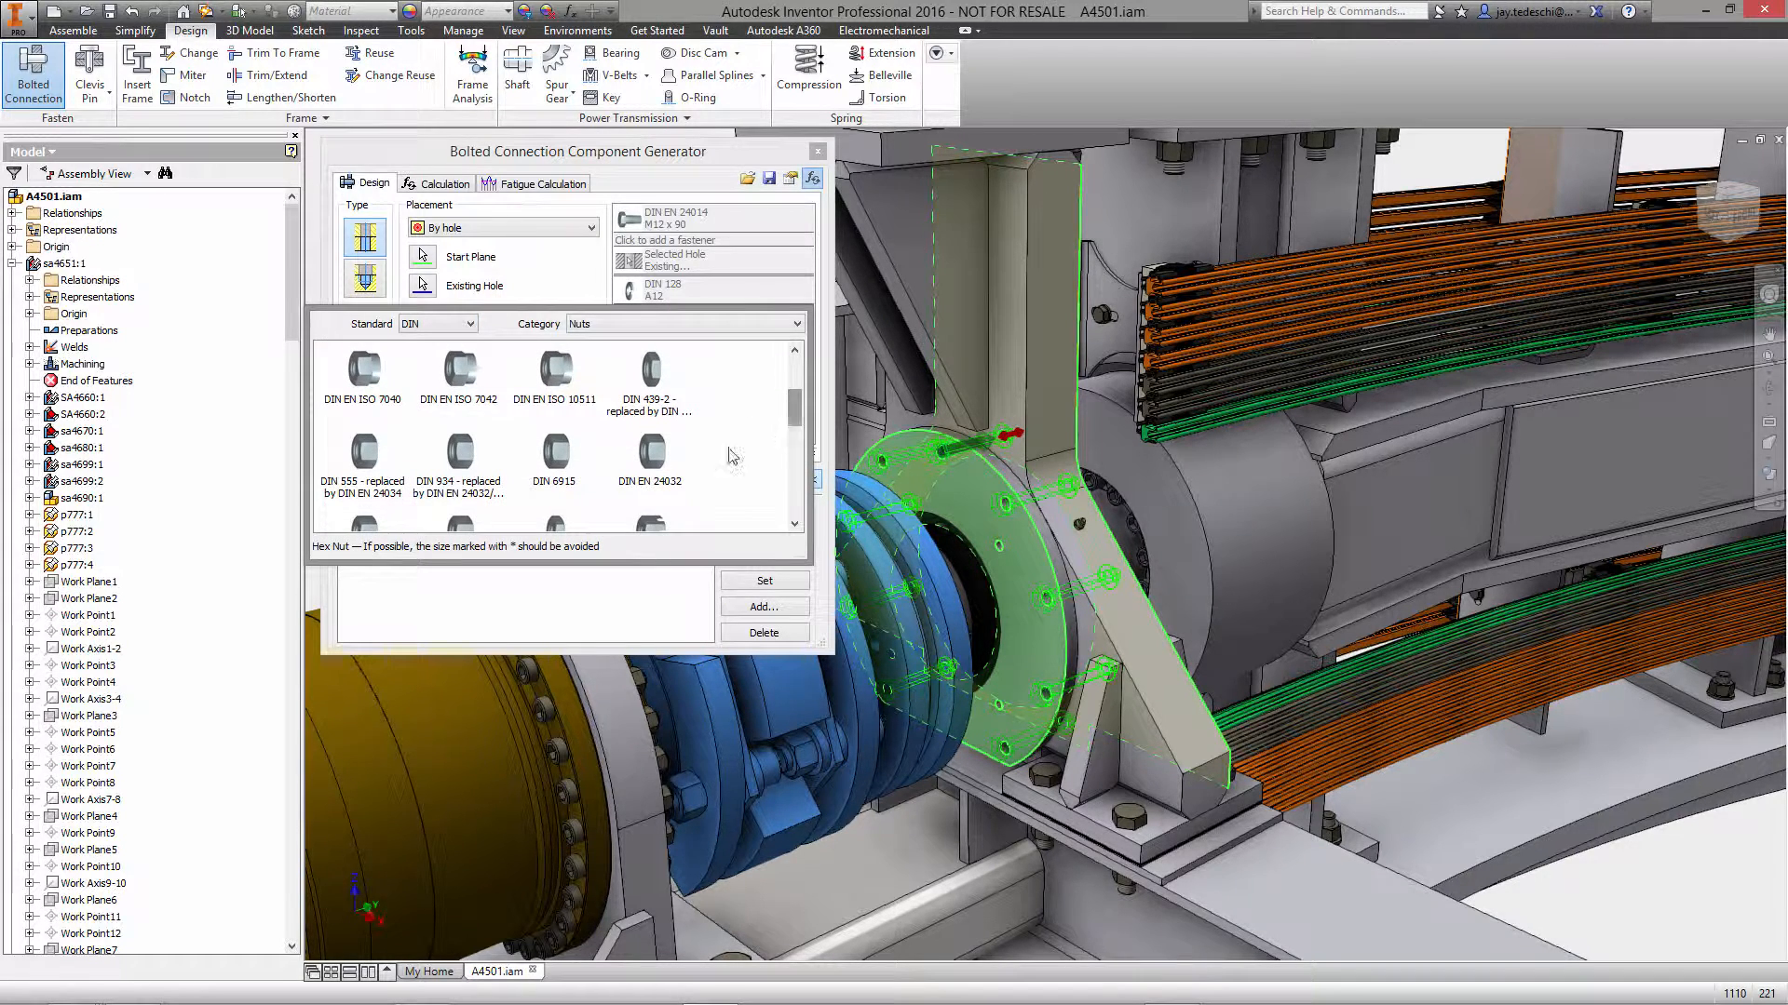
left_click(557, 452)
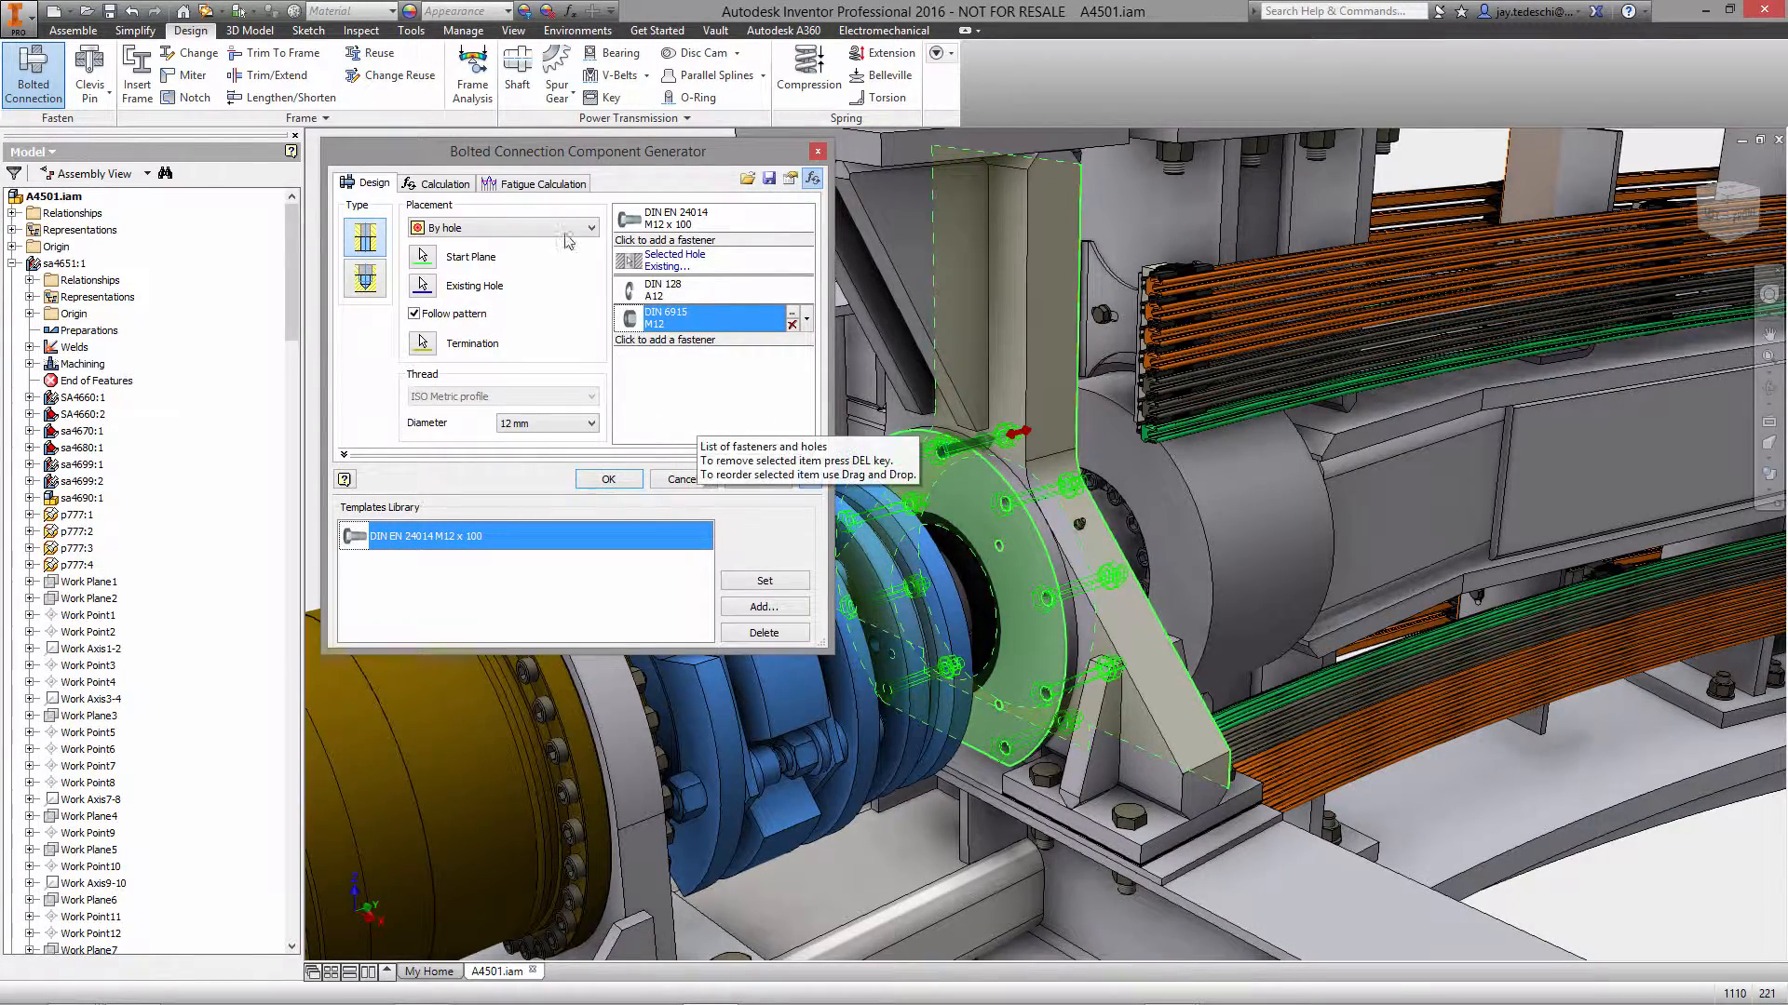
left_click(451, 184)
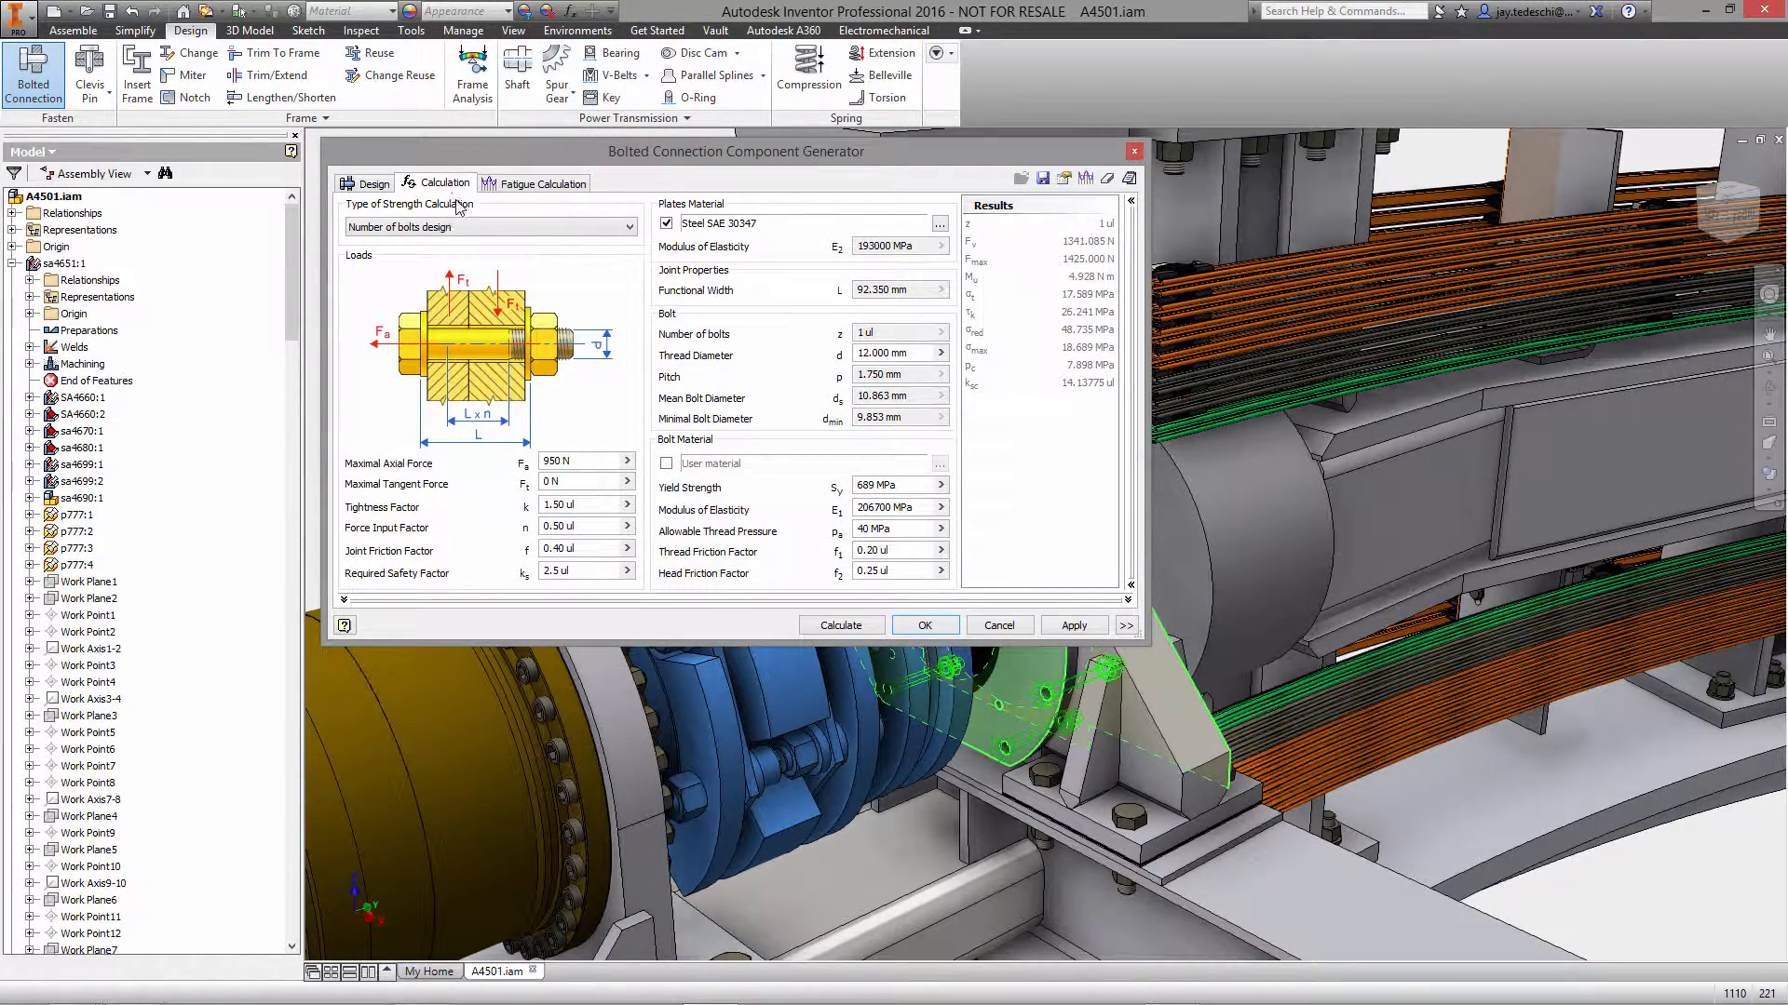
Set the number of bolts to 9 under bolt diameter design and return the strength calculation to number of bolts design.
left_click(618, 229)
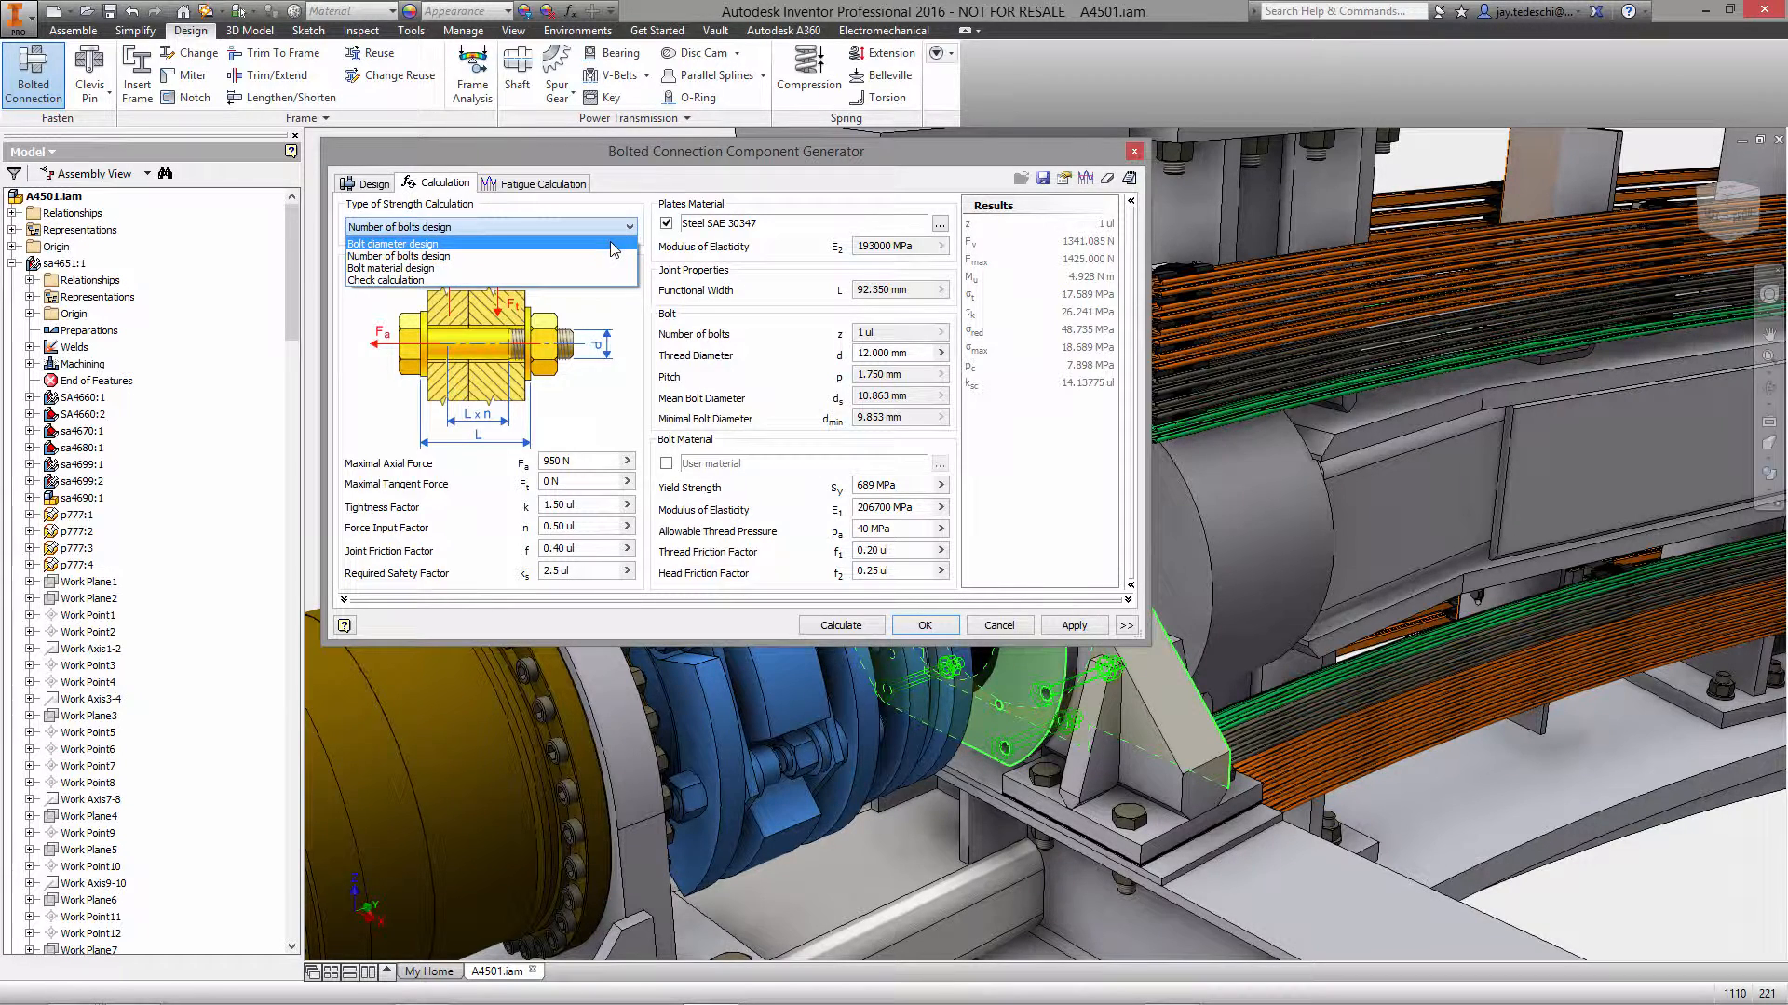
left_click(613, 244)
left_click(844, 332)
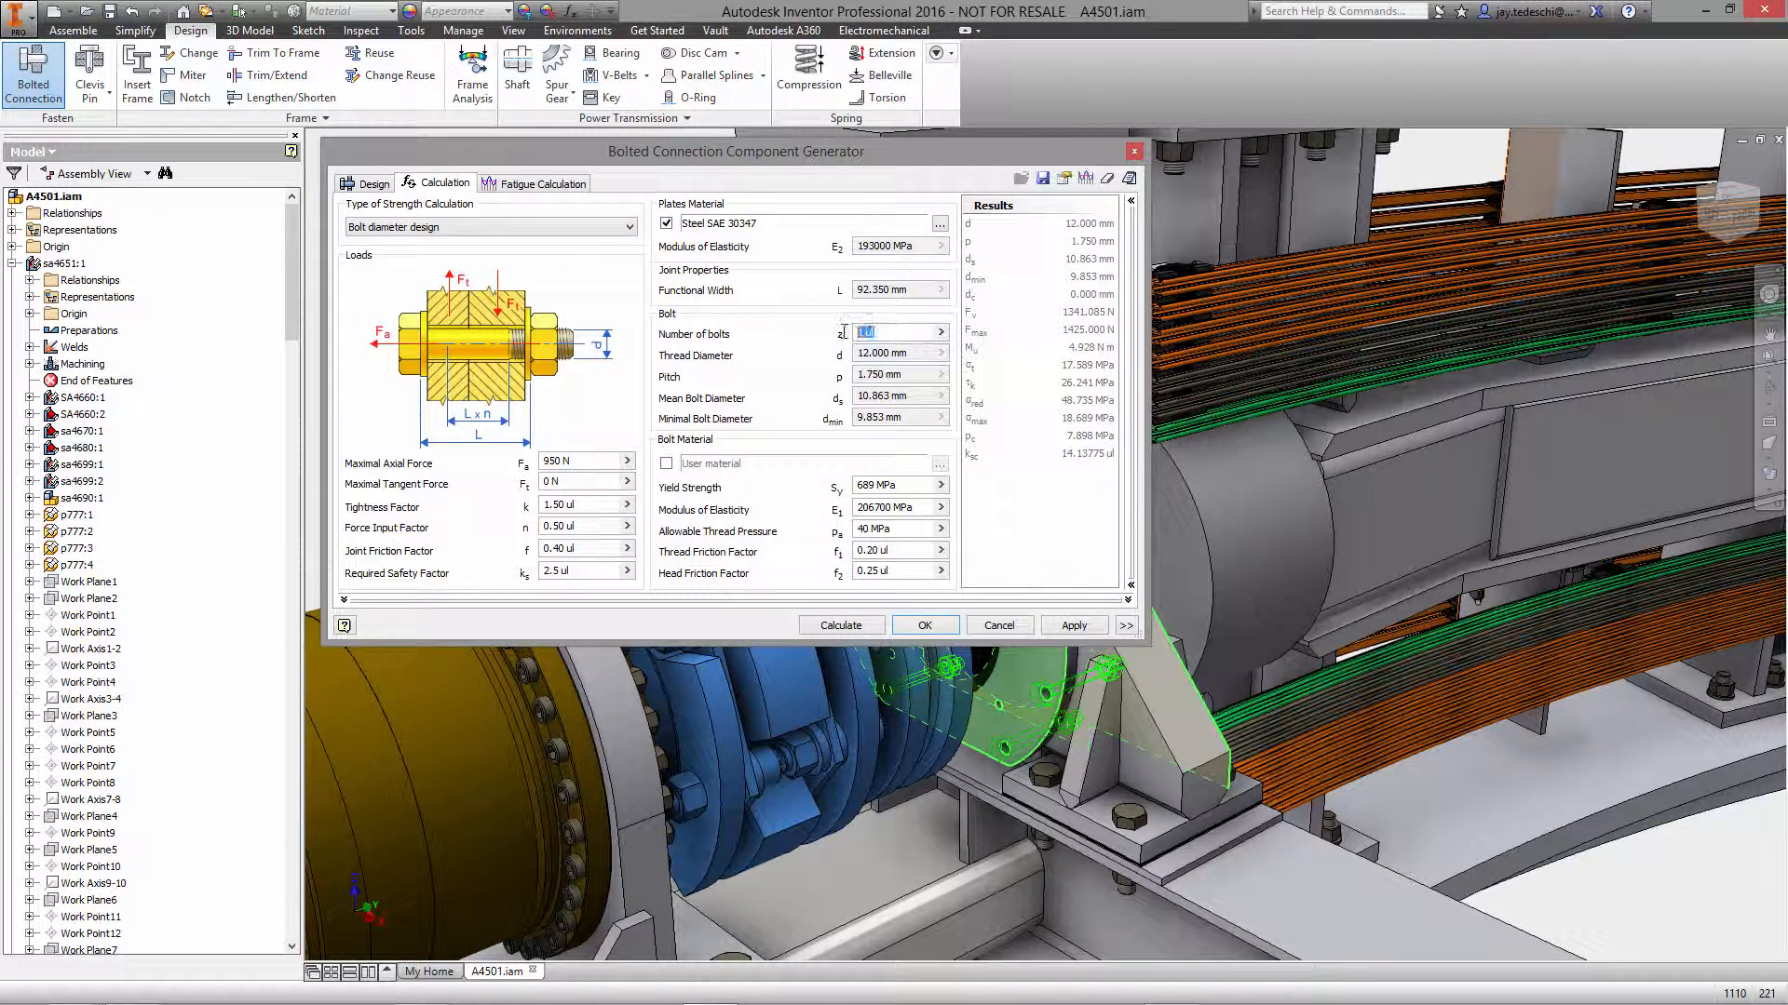
type("9")
left_click(569, 228)
left_click(523, 256)
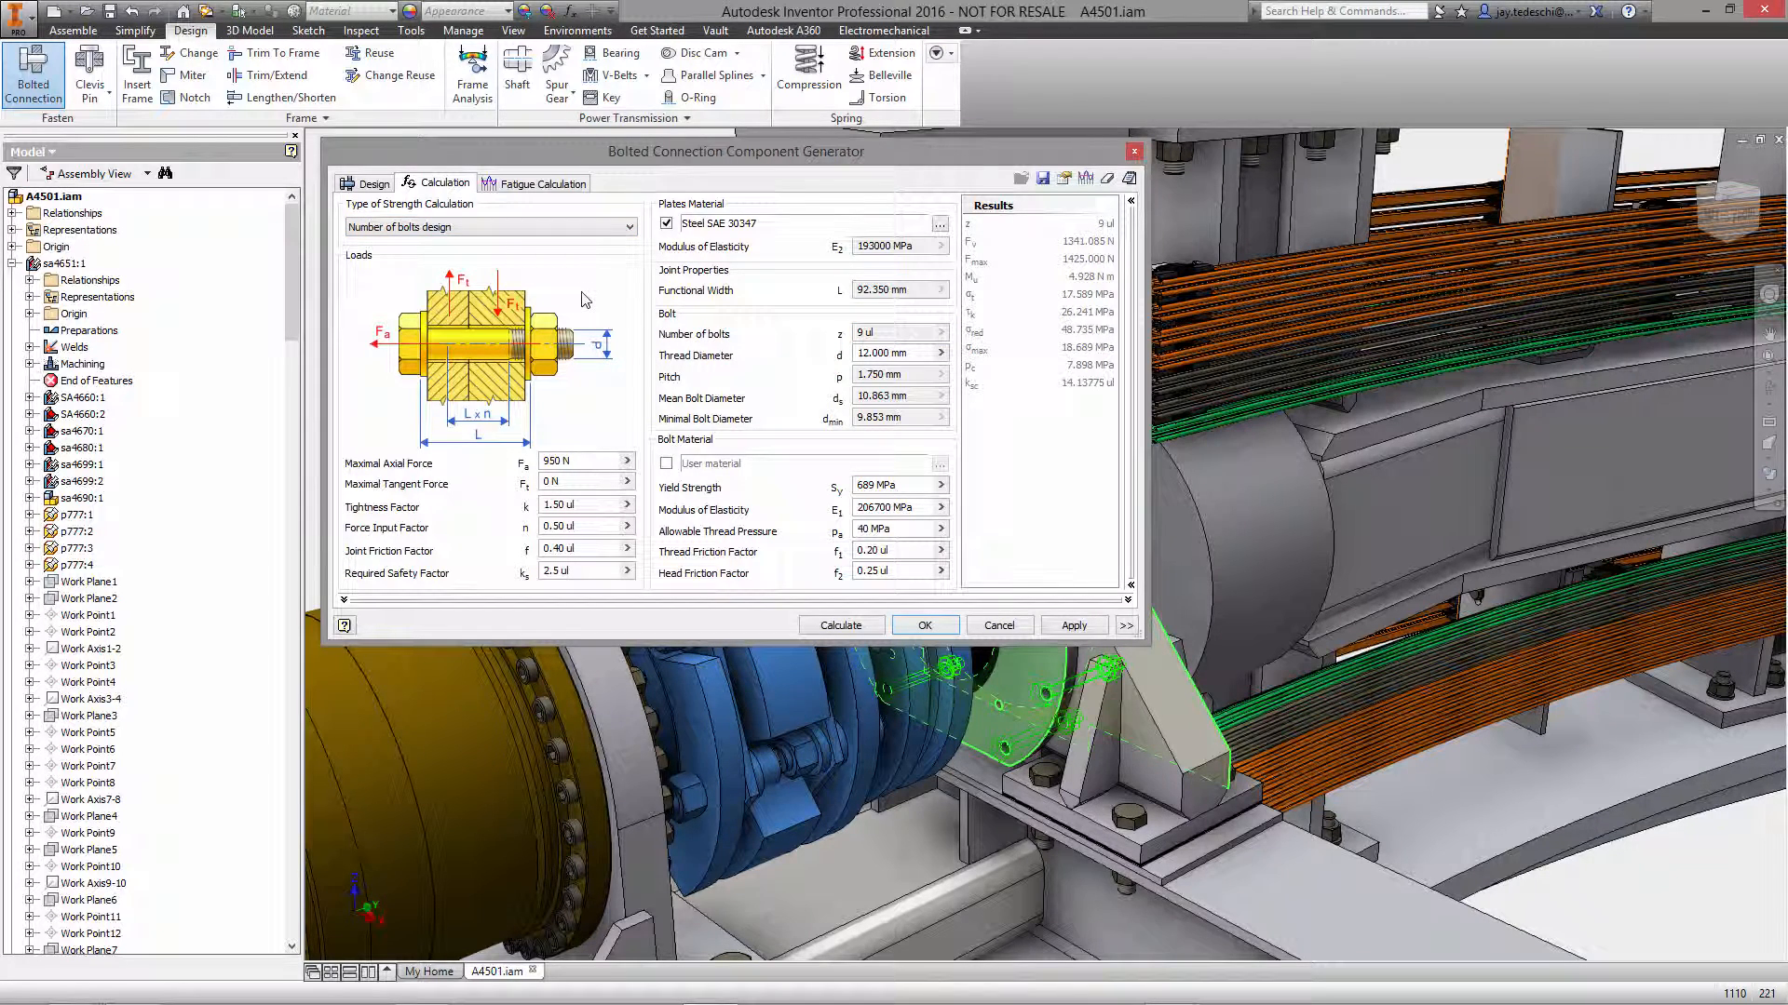
Set the maximal axial force on the bolted connection to 1050 N.
double_click(595, 463)
type("1050")
left_click(576, 481)
Assign Steel SAE 30316L as the plates material, then calculate the bolted connection and accept it.
left_click(939, 225)
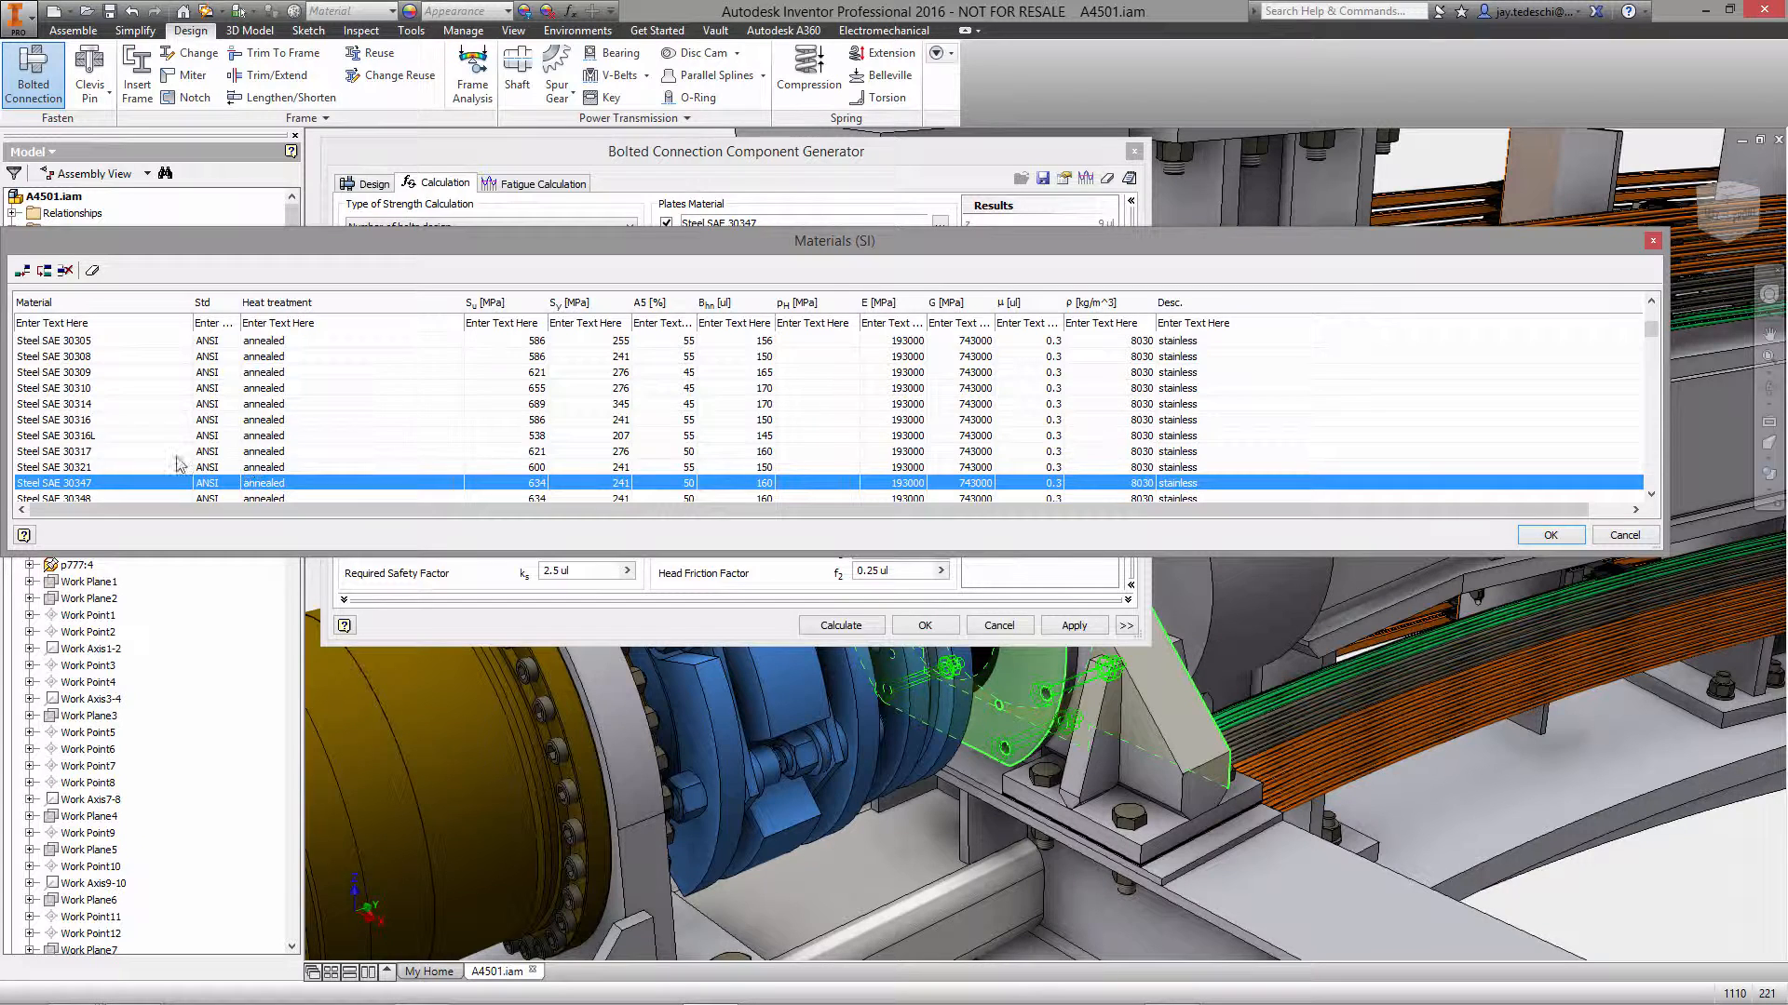
left_click(93, 434)
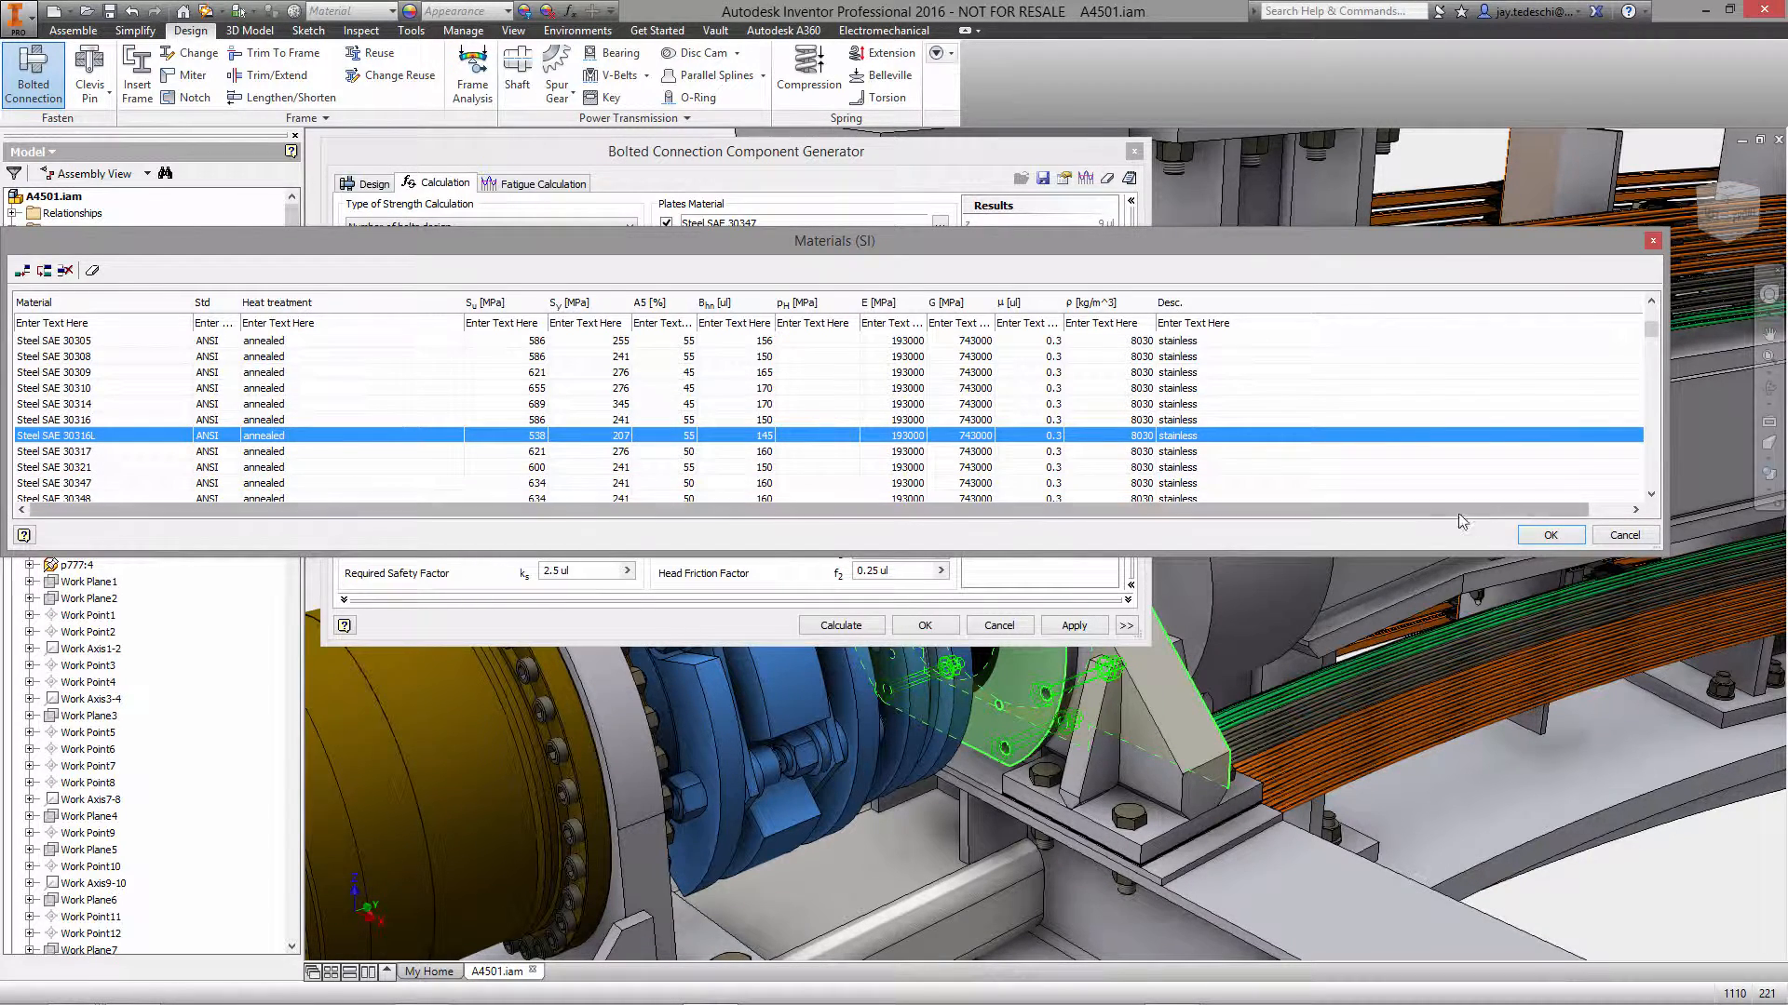
left_click(1550, 536)
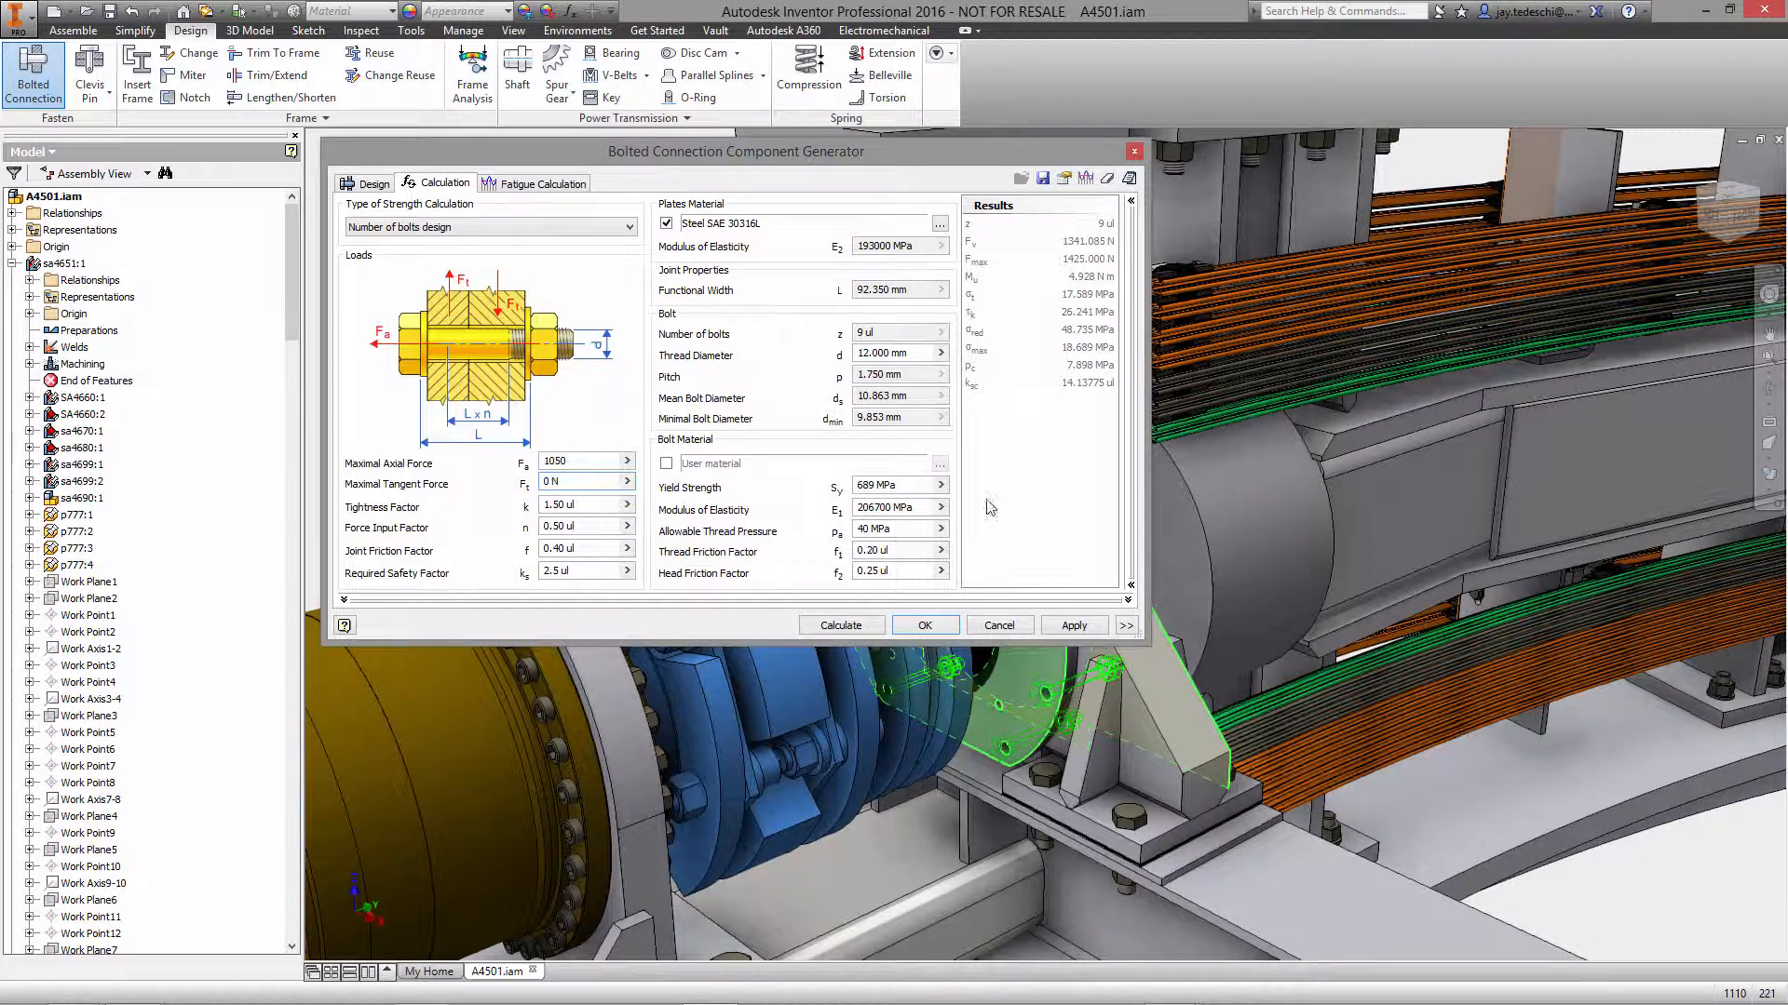
left_click(844, 627)
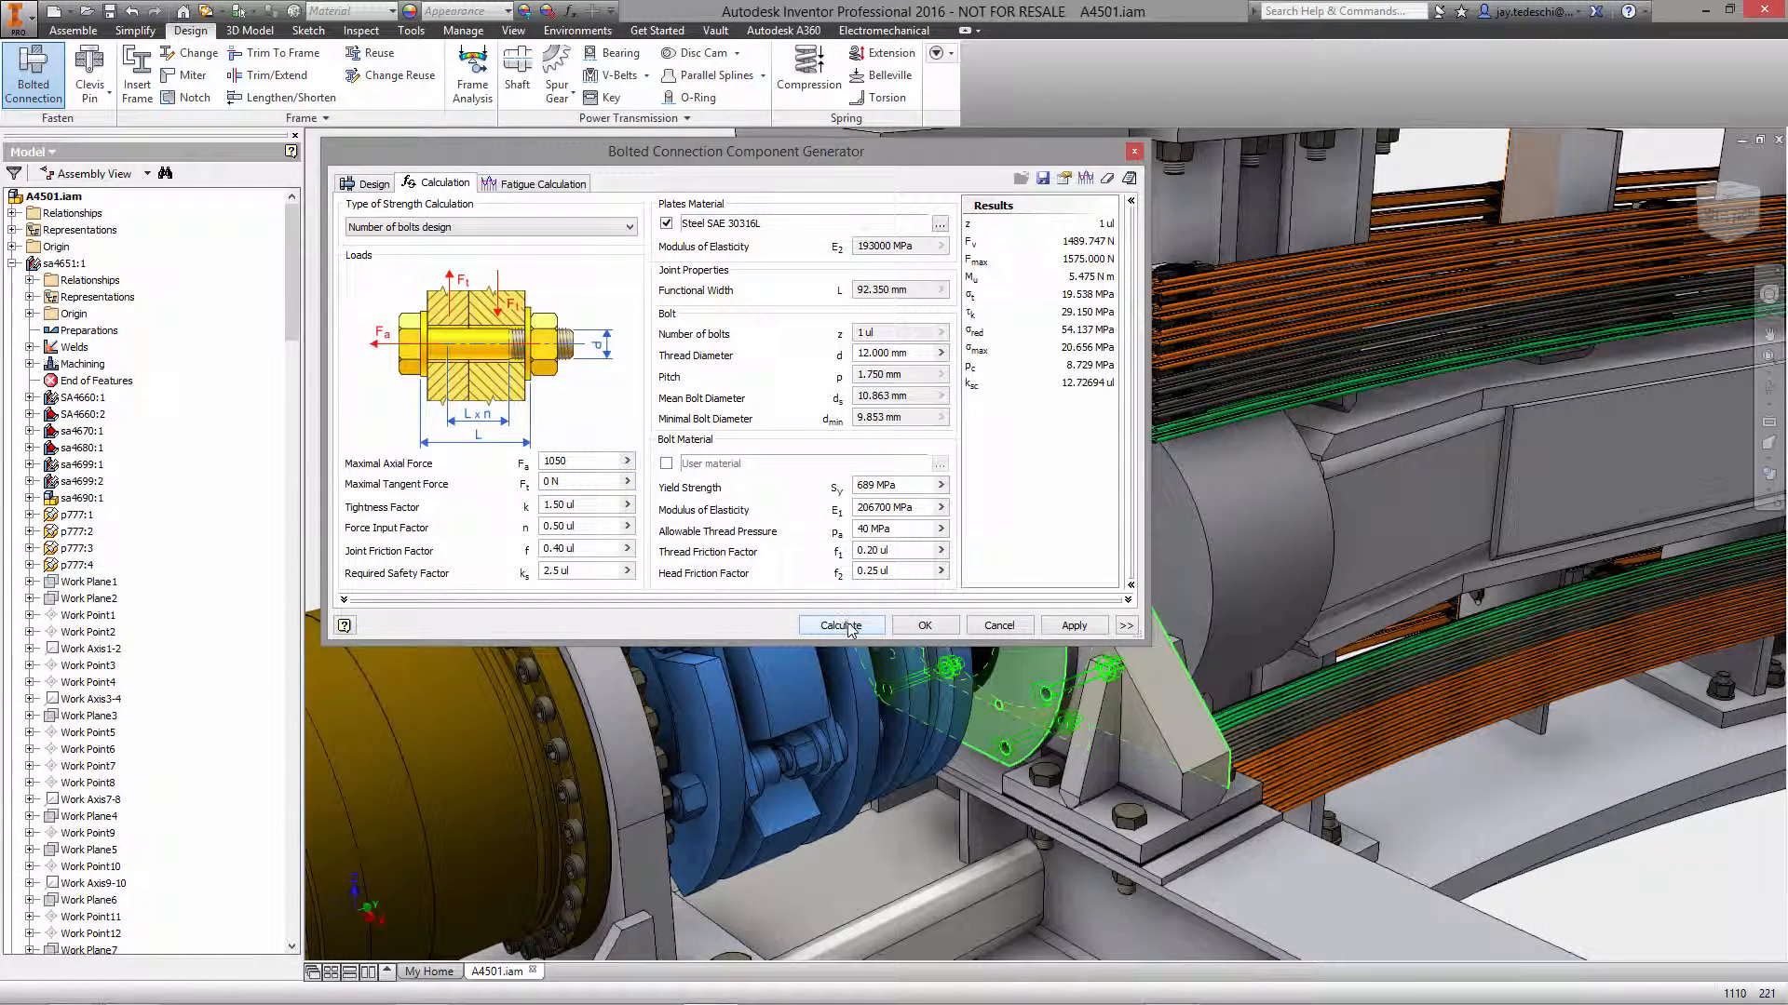
left_click(926, 625)
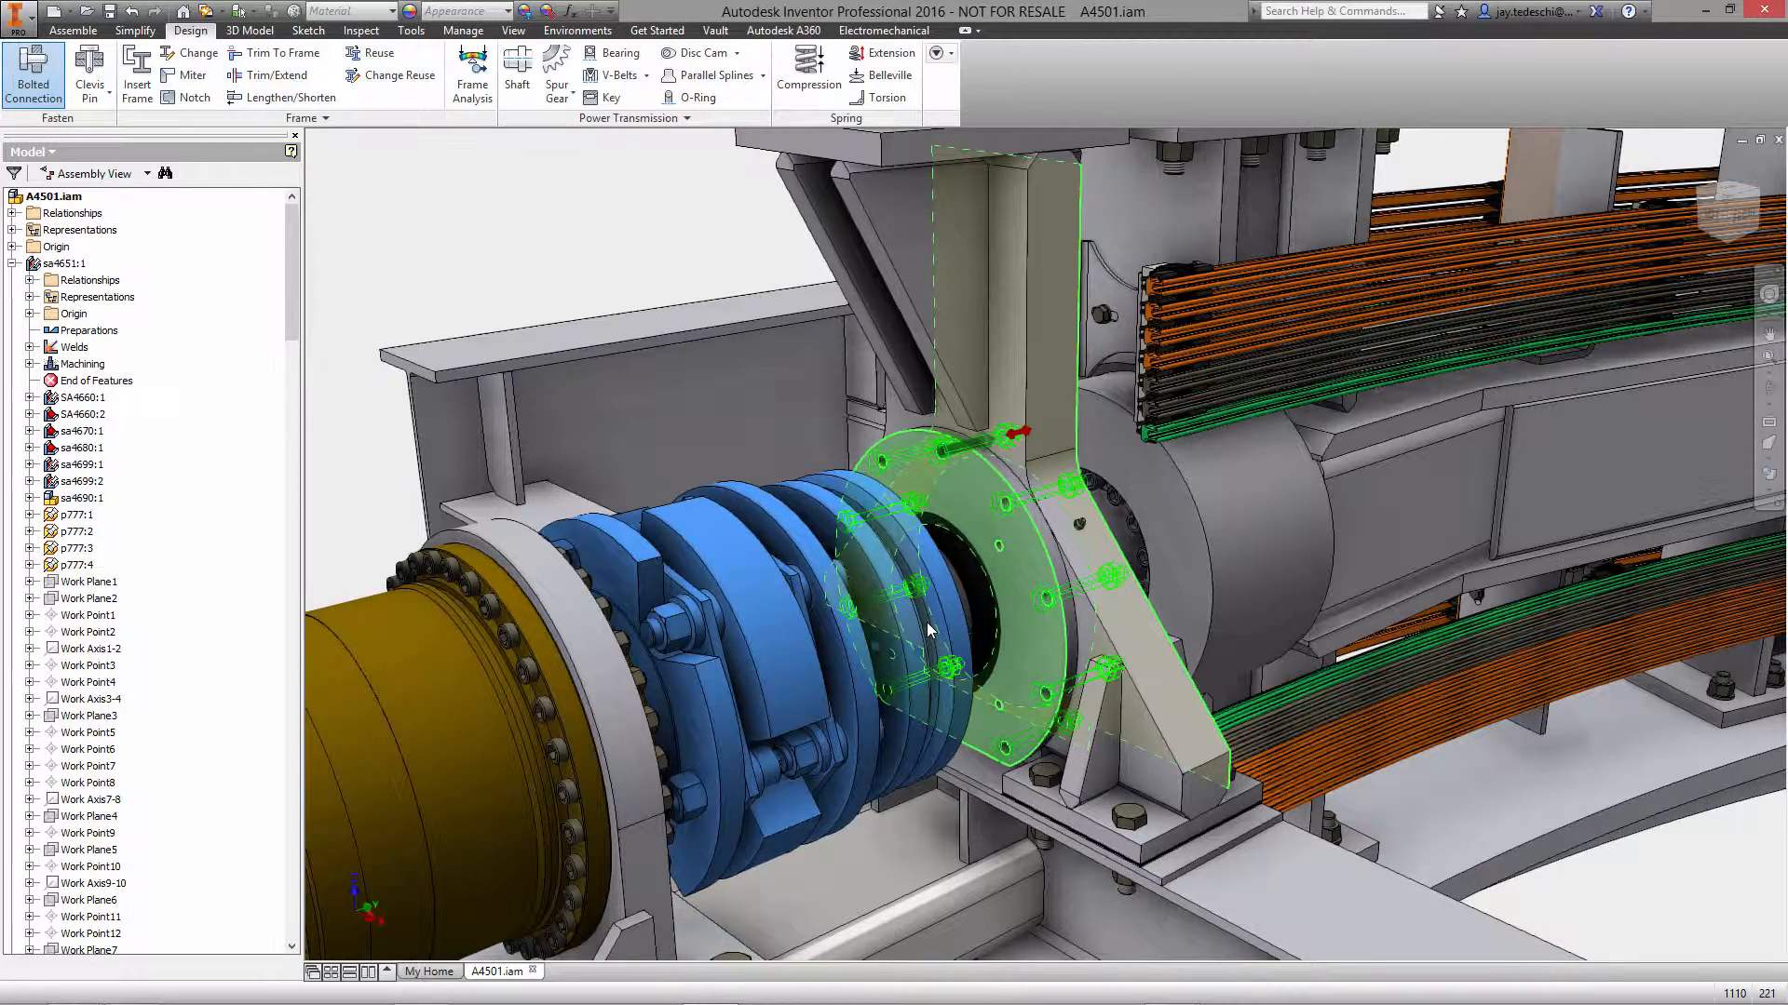